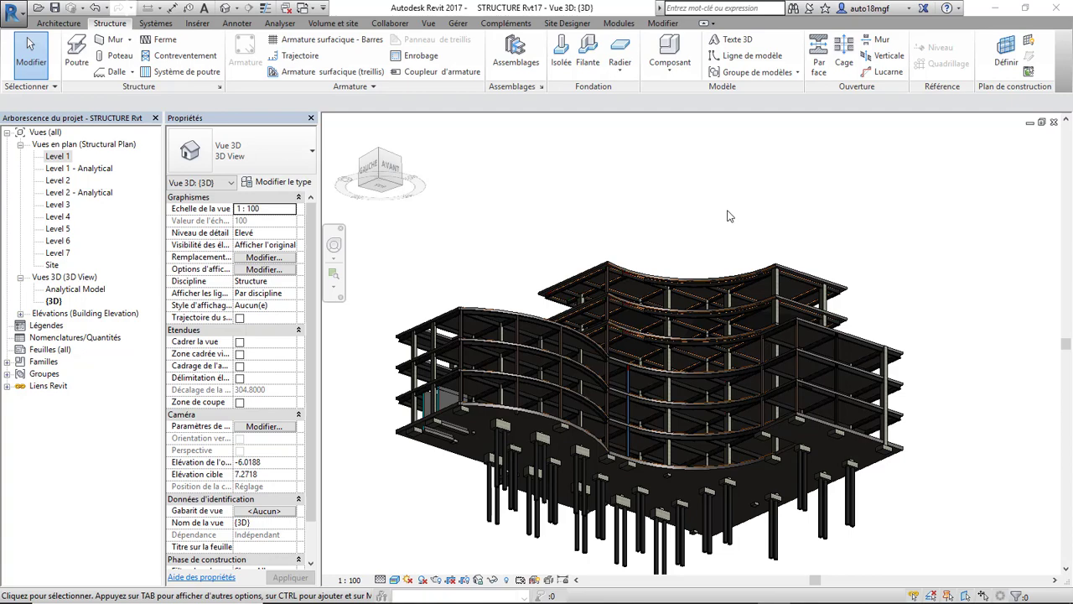
# - Examine the building's Level 1 slab projection and its boundary sketch in 3D, leaving the sketch without edits
pyautogui.keyDown('shift'); pyautogui.moveTo(692, 209); pyautogui.dragTo(877, 365, button='middle'); pyautogui.keyUp('shift')
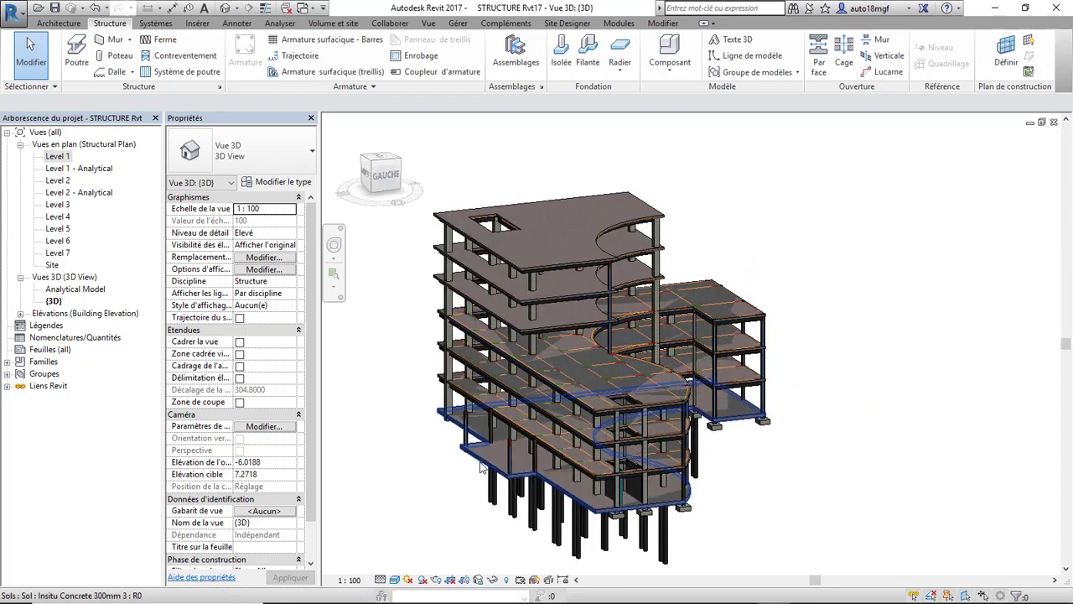
pyautogui.scroll(3, 577, 428)
pyautogui.scroll(-3, 576, 427)
pyautogui.keyDown('shift'); pyautogui.moveTo(546, 416); pyautogui.dragTo(590, 500, button='middle'); pyautogui.keyUp('shift')
pyautogui.scroll(-2, 536, 426)
pyautogui.scroll(3, 528, 434)
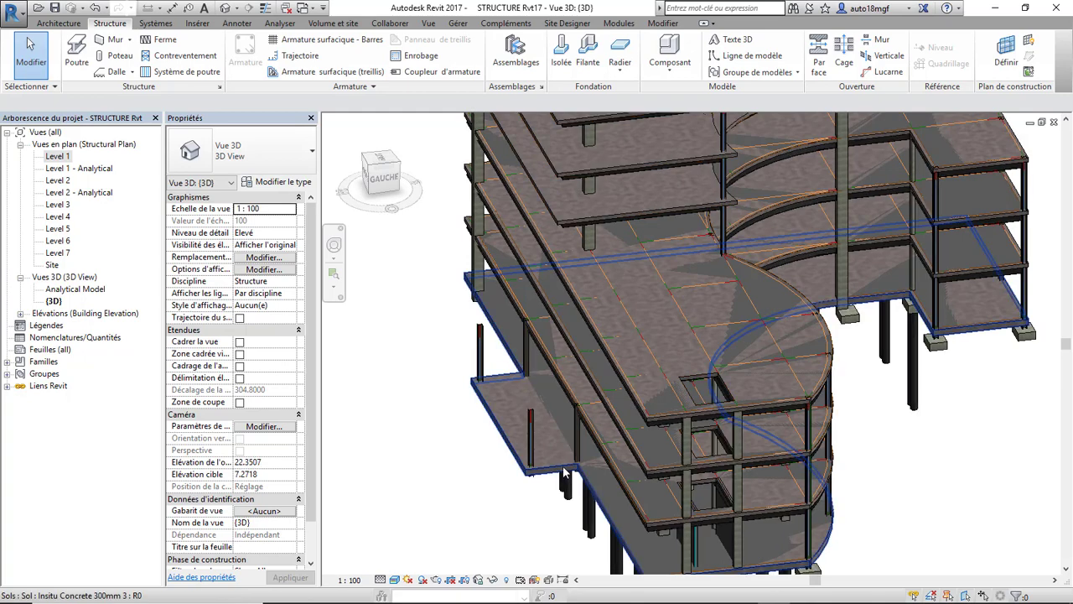
pyautogui.click(562, 475)
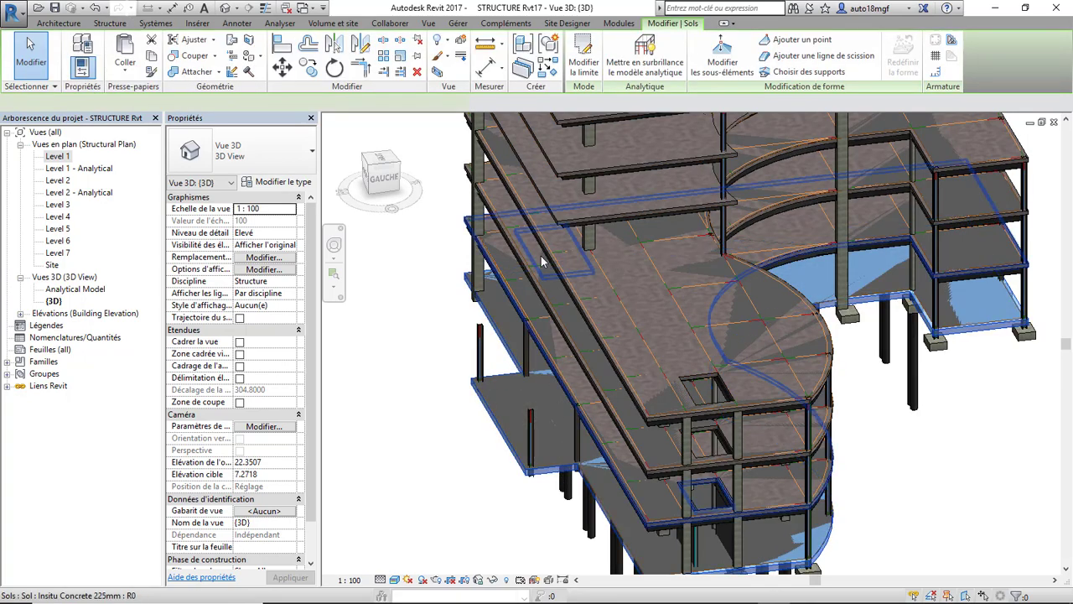
pyautogui.click(584, 69)
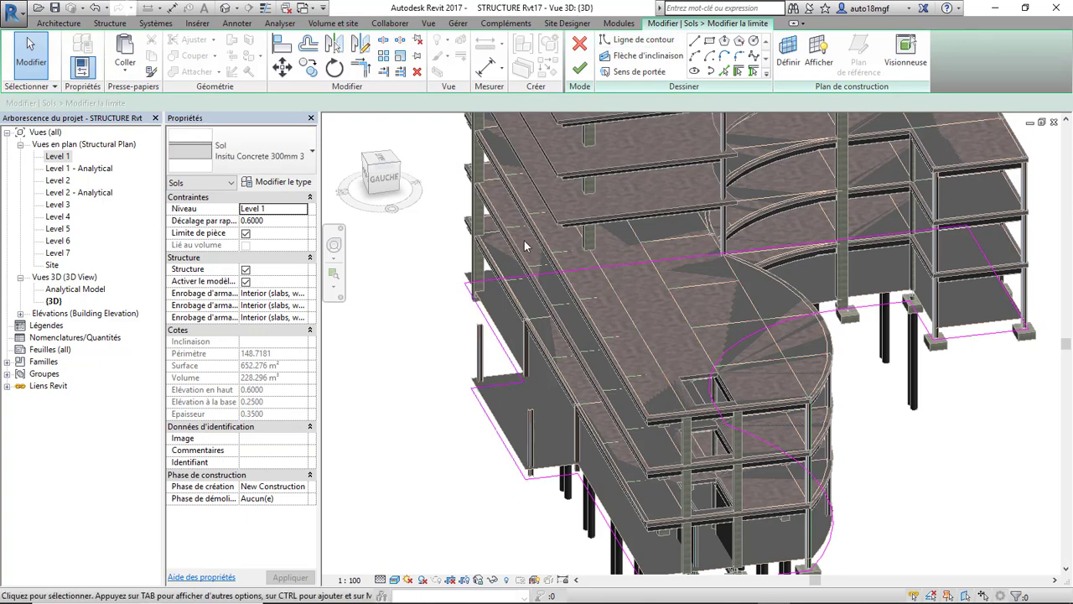
pyautogui.click(580, 60)
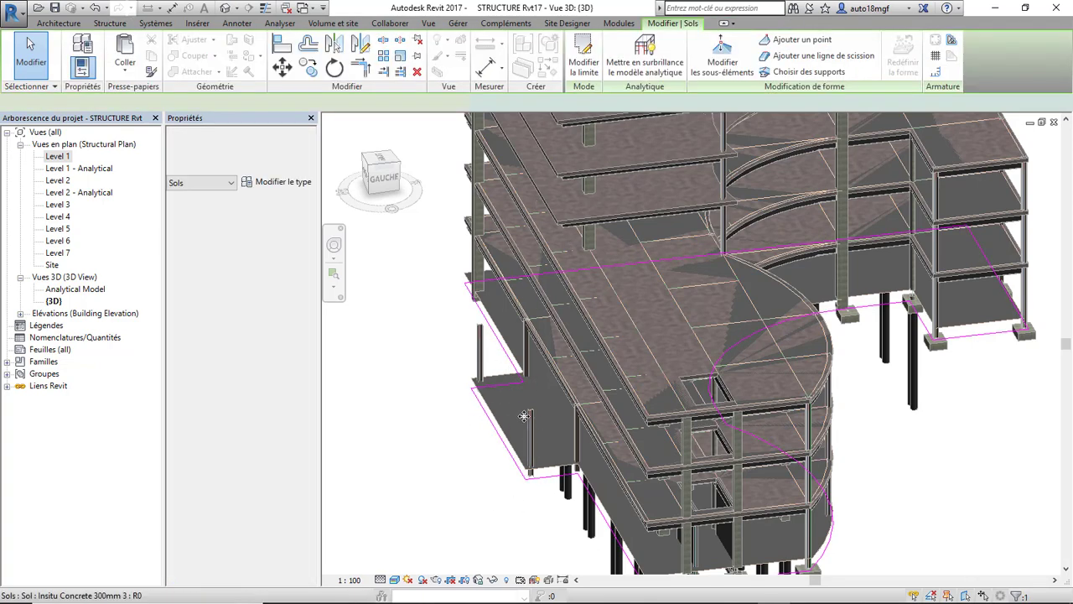
pyautogui.moveTo(456, 352)
pyautogui.keyDown('shift'); pyautogui.mouseDown(button='middle')
pyautogui.moveTo(413, 349)
pyautogui.moveTo(500, 311)
pyautogui.moveTo(539, 318)
pyautogui.mouseUp(button='middle'); pyautogui.keyUp('shift')
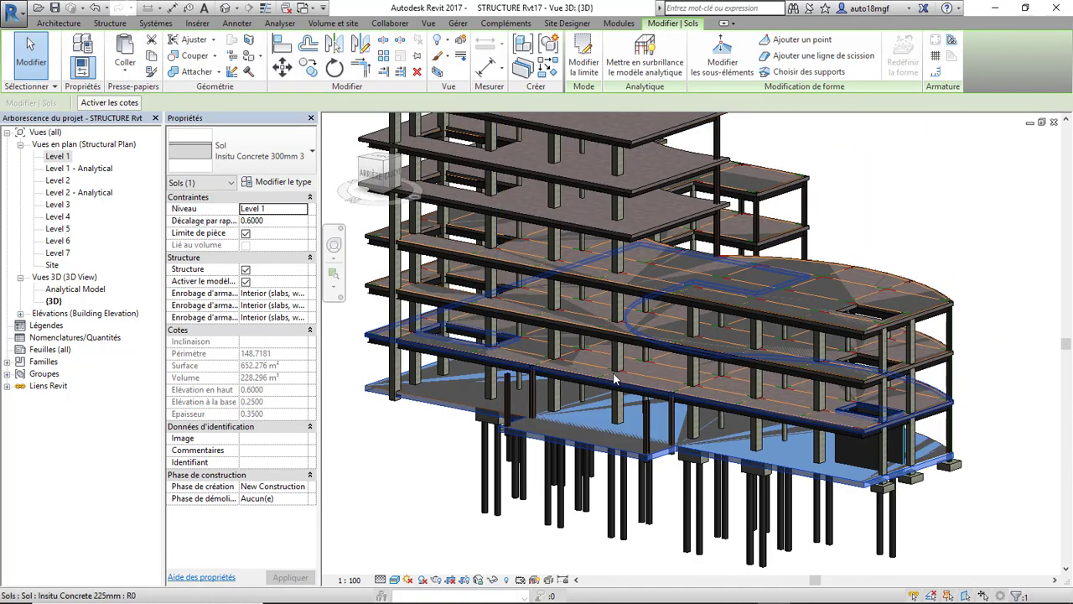
pyautogui.scroll(-2, 615, 375)
pyautogui.keyDown('shift'); pyautogui.moveTo(635, 333); pyautogui.dragTo(405, 338, button='middle'); pyautogui.keyUp('shift')
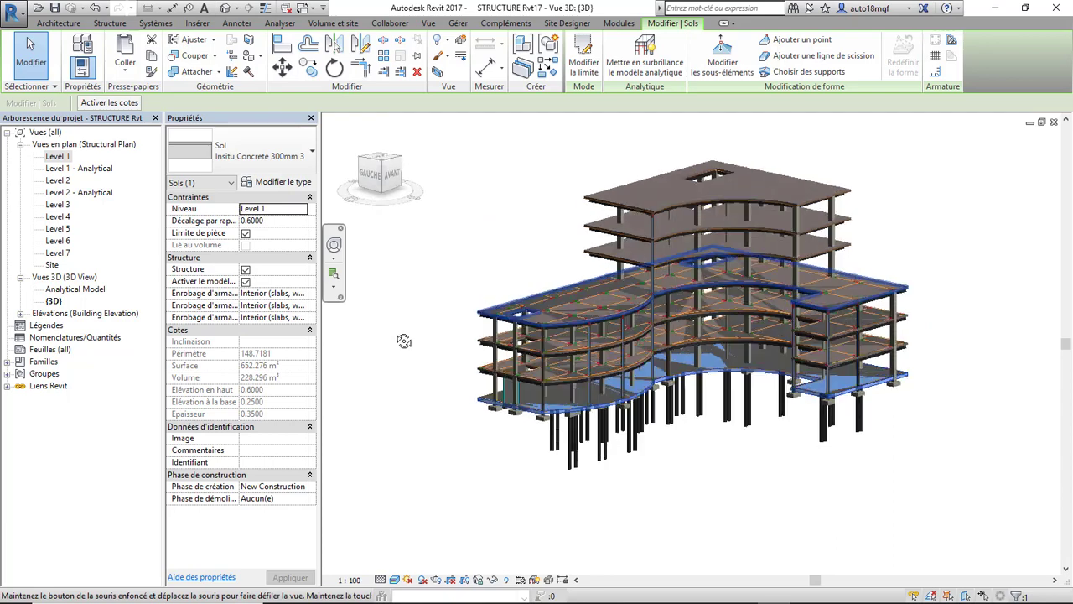
# - Open the Level 1 structural plan and frame the column grid
pyautogui.doubleClick(57, 158)
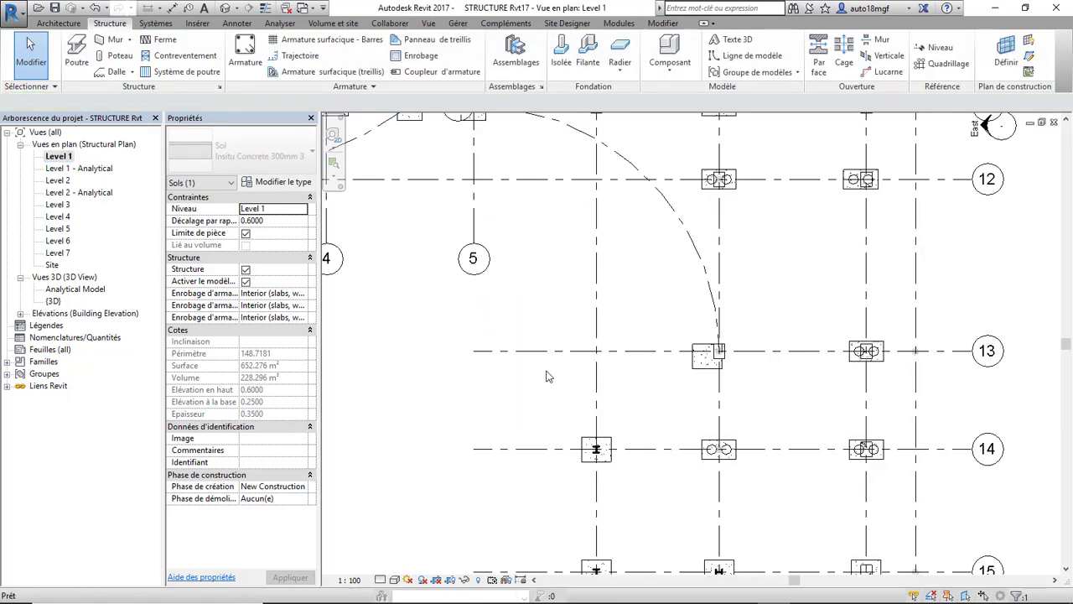
pyautogui.scroll(-8, 541, 379)
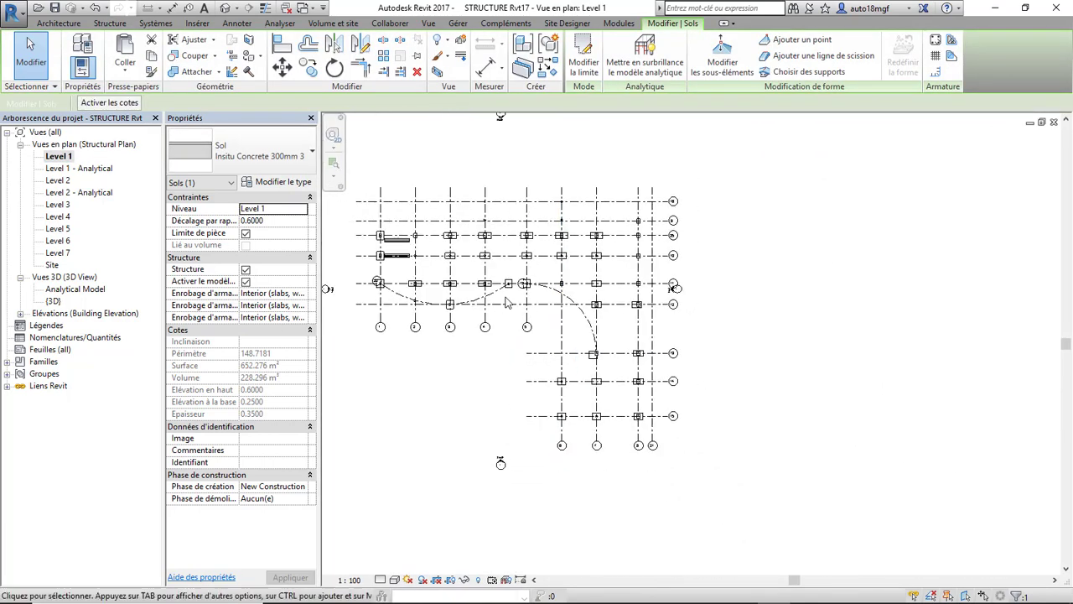
pyautogui.scroll(4, 533, 350)
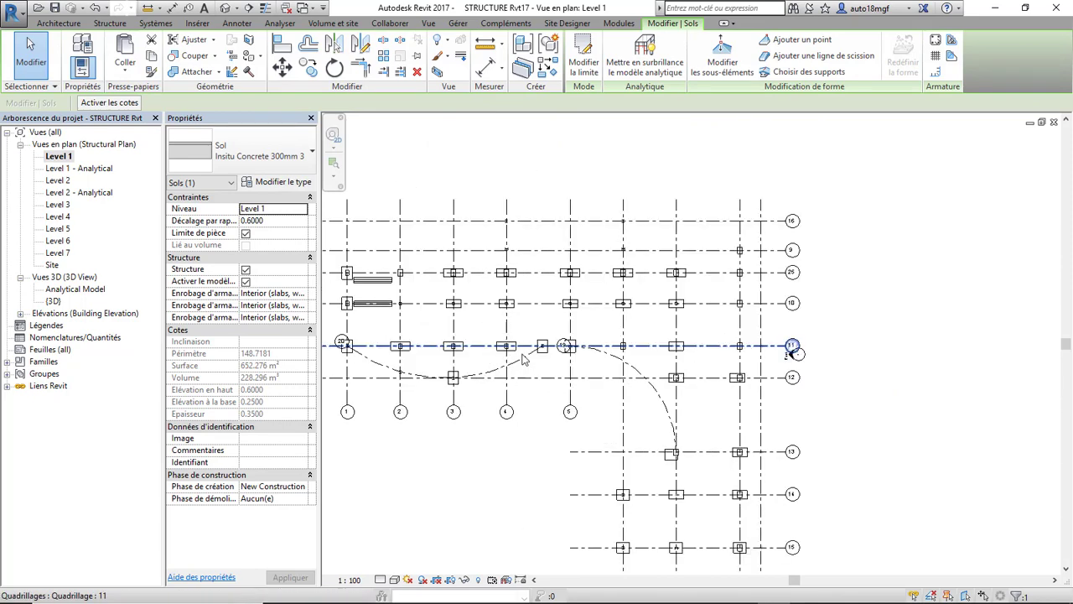
pyautogui.moveTo(514, 360); pyautogui.dragTo(603, 366, button='middle')
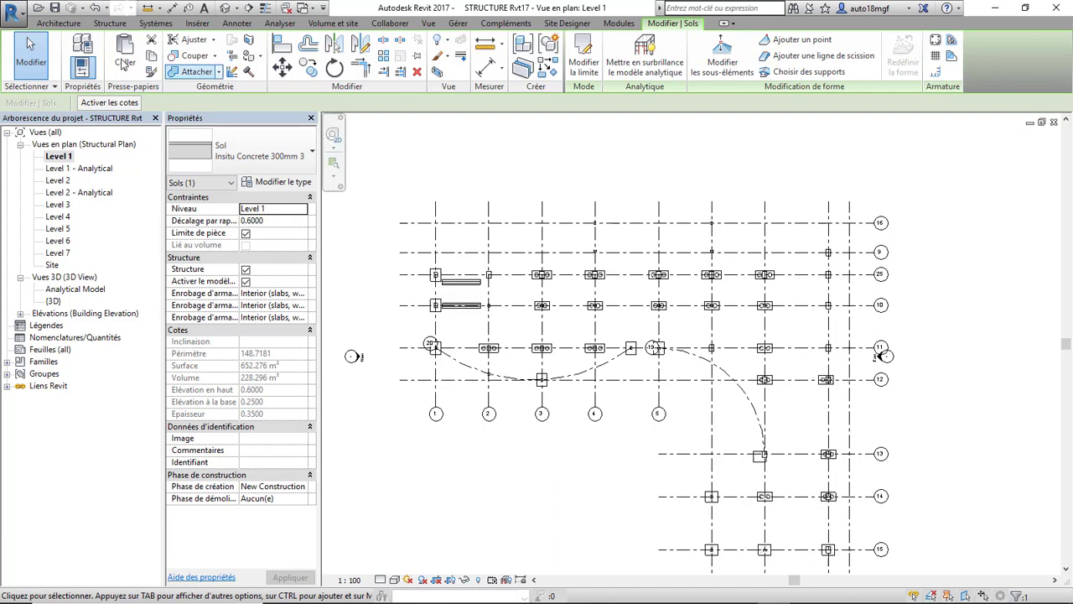
# - Place an M_Howe Flat Truss of type Standard on Level 1 along grid 16, between the columns at grids 4 and 6
pyautogui.click(110, 23)
pyautogui.press('Escape')
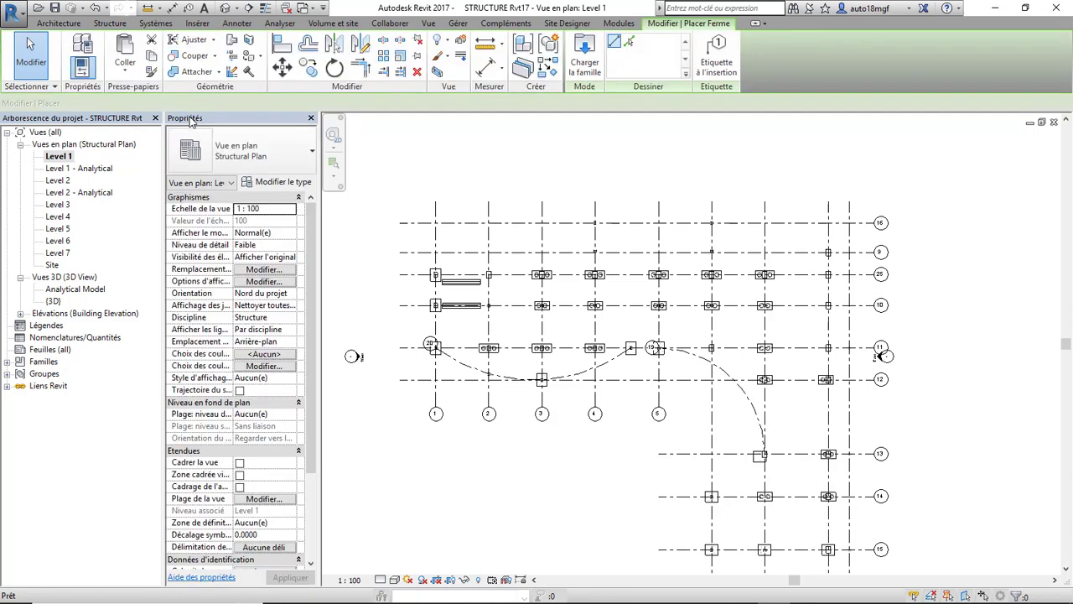
pyautogui.click(221, 147)
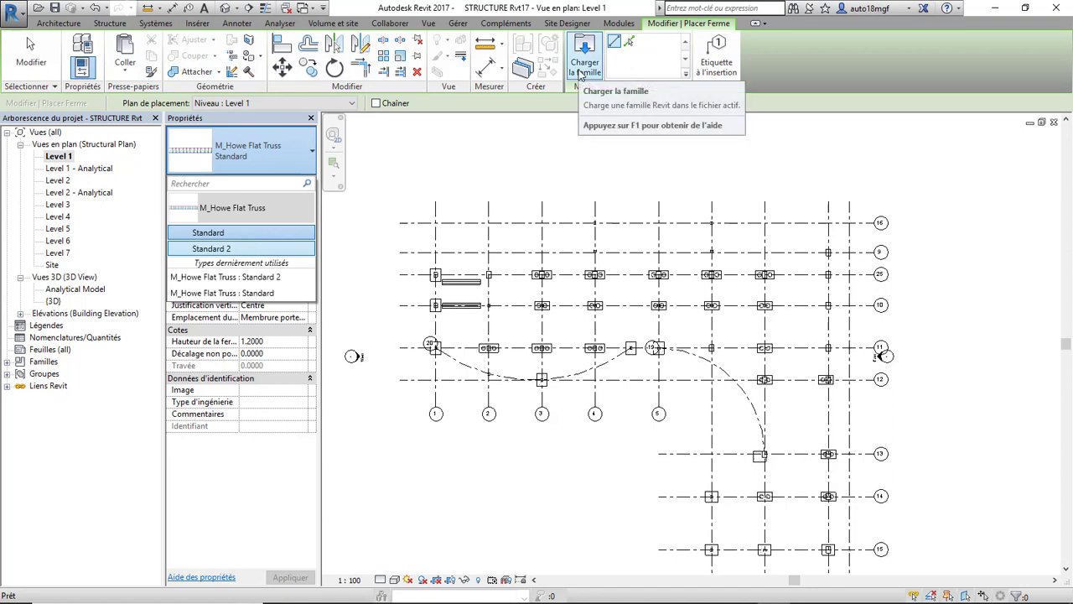
pyautogui.click(248, 235)
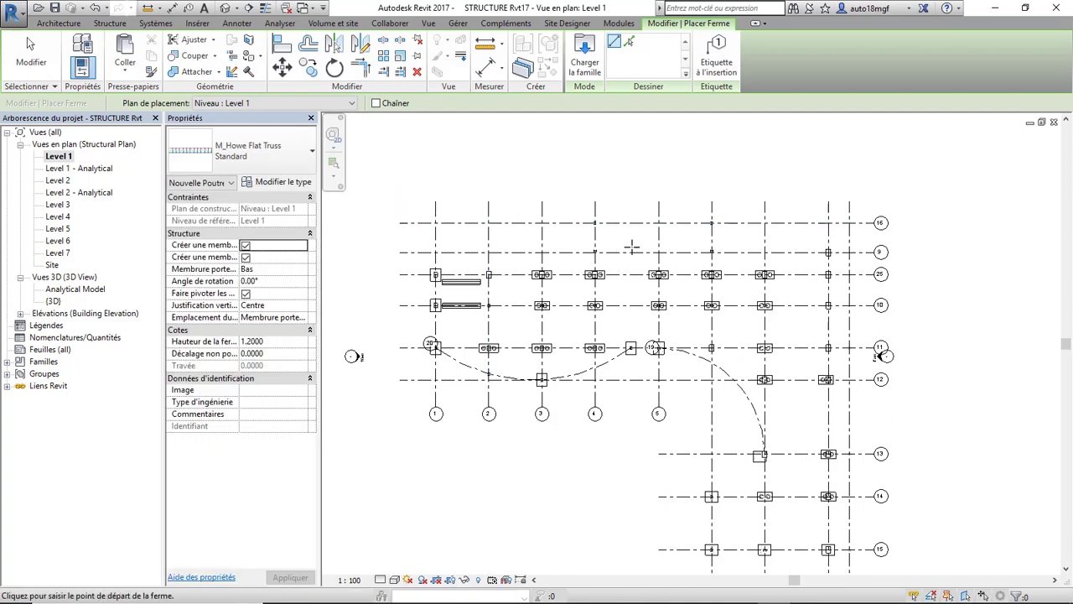
pyautogui.scroll(4, 630, 246)
pyautogui.scroll(3, 546, 236)
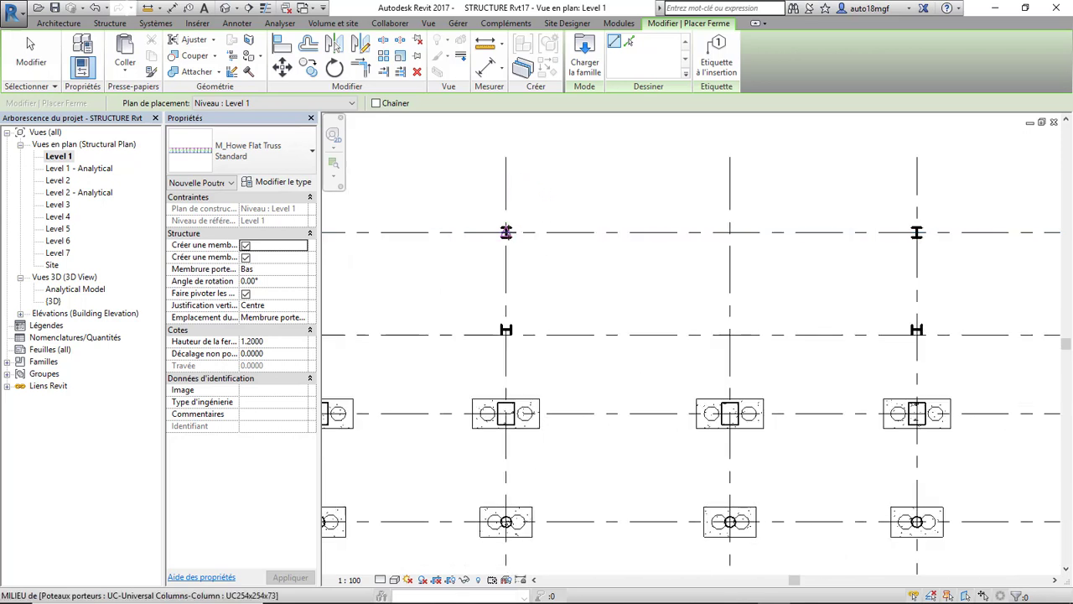
pyautogui.click(506, 232)
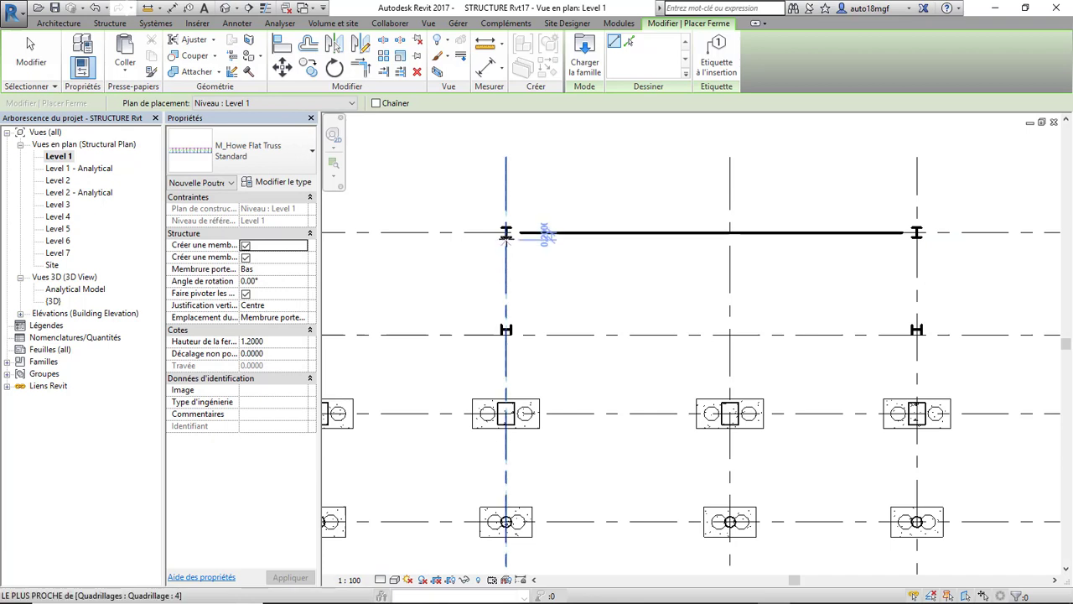
# - Add two side trusses along grids 4 and 6, each spanning between the columns at grids 16 and 9
pyautogui.scroll(3, 507, 235)
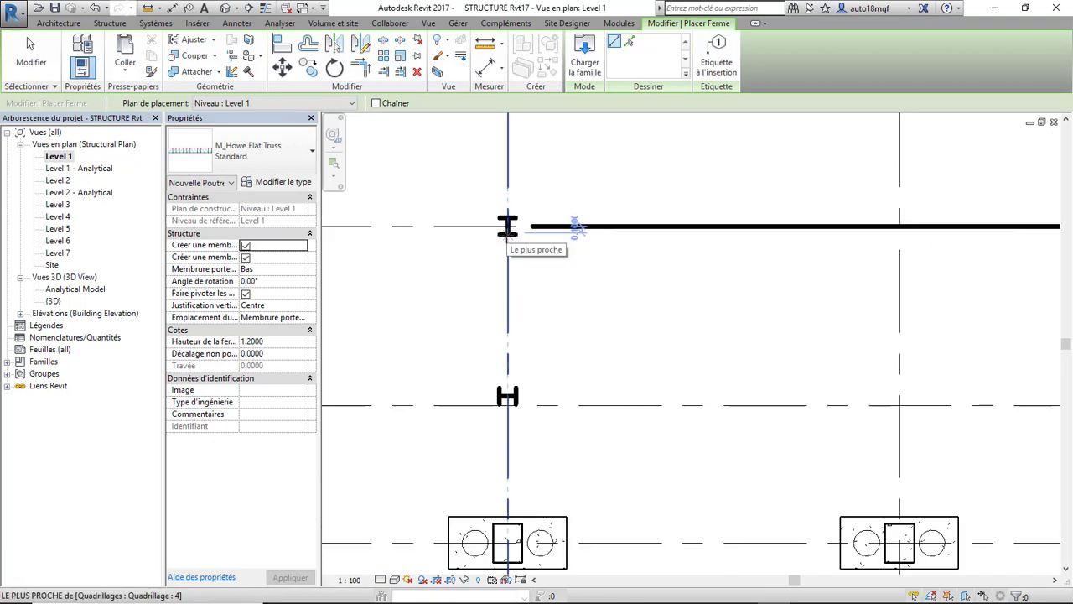
pyautogui.click(507, 228)
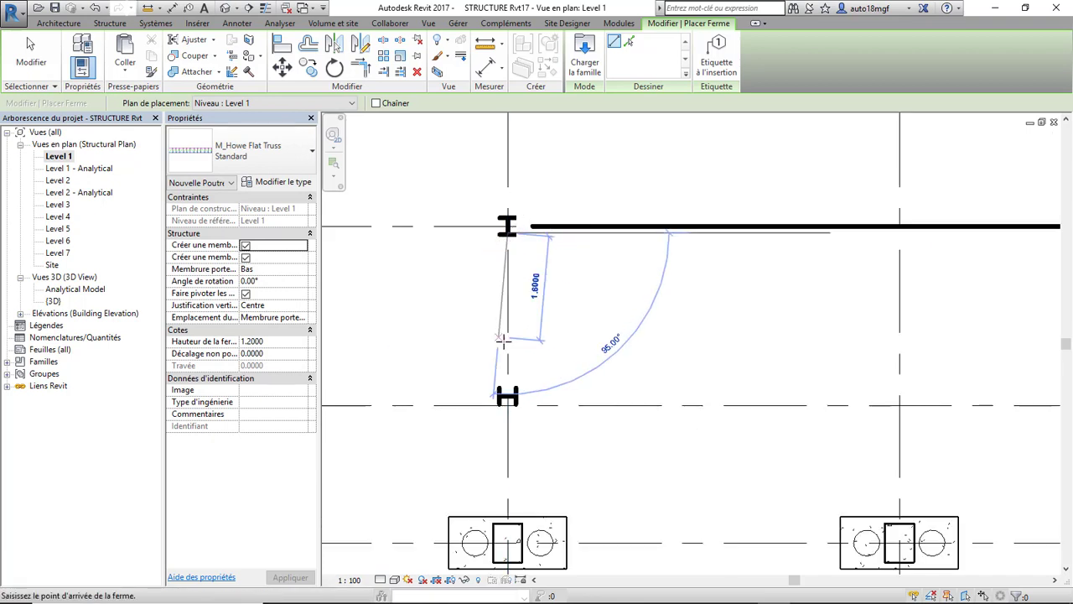
pyautogui.click(507, 396)
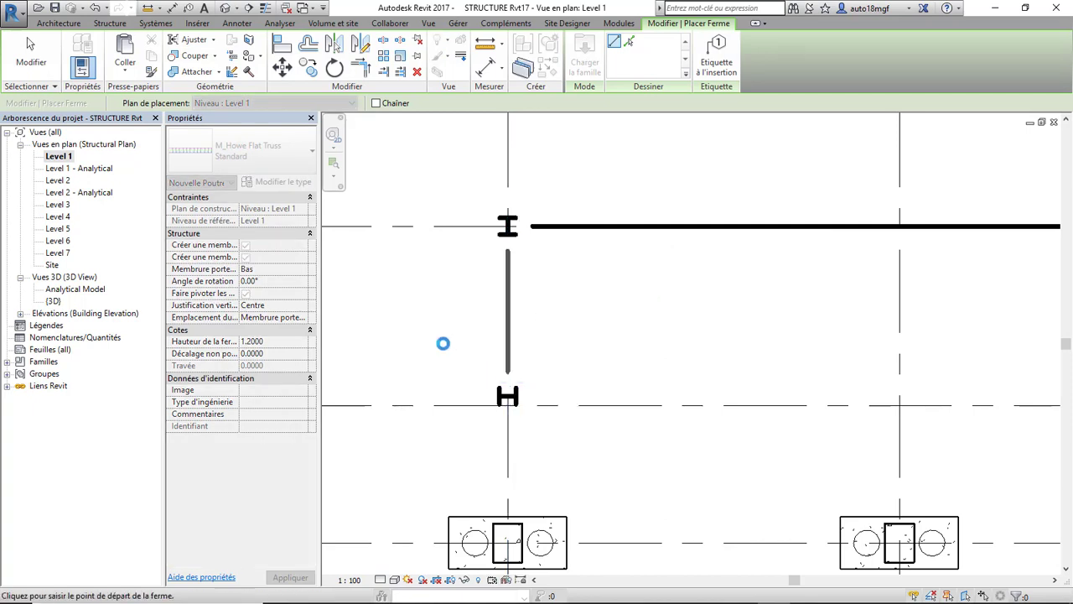
pyautogui.scroll(-3, 700, 319)
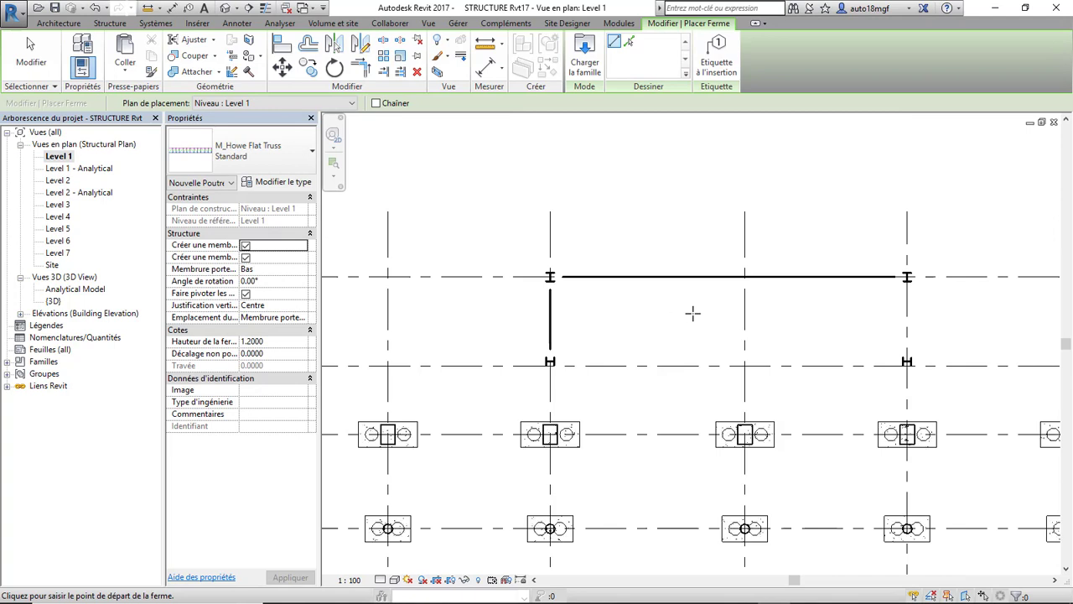
pyautogui.scroll(2, 891, 315)
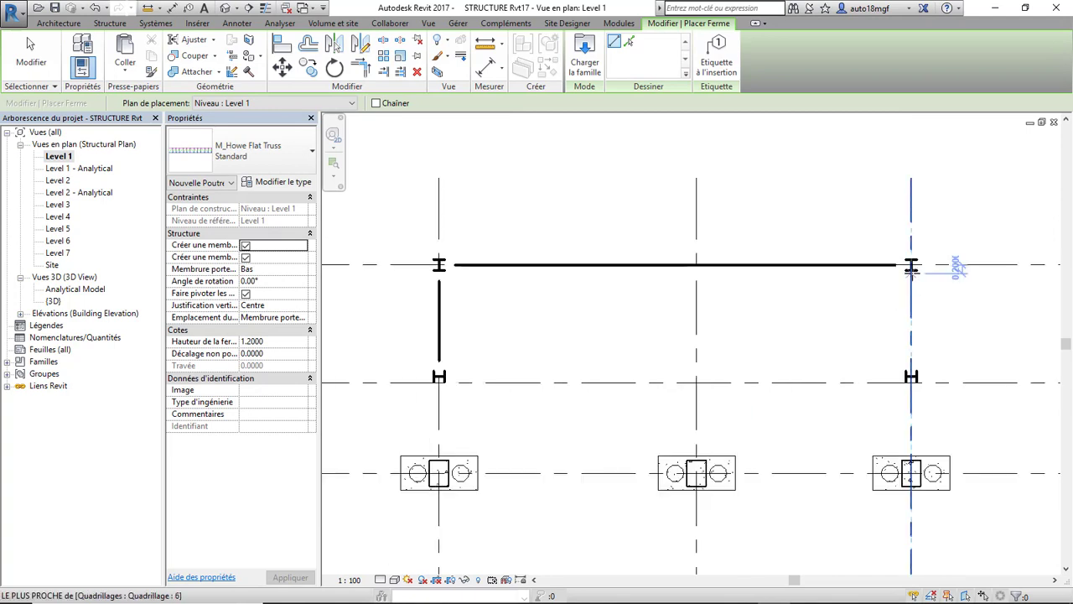
pyautogui.click(911, 267)
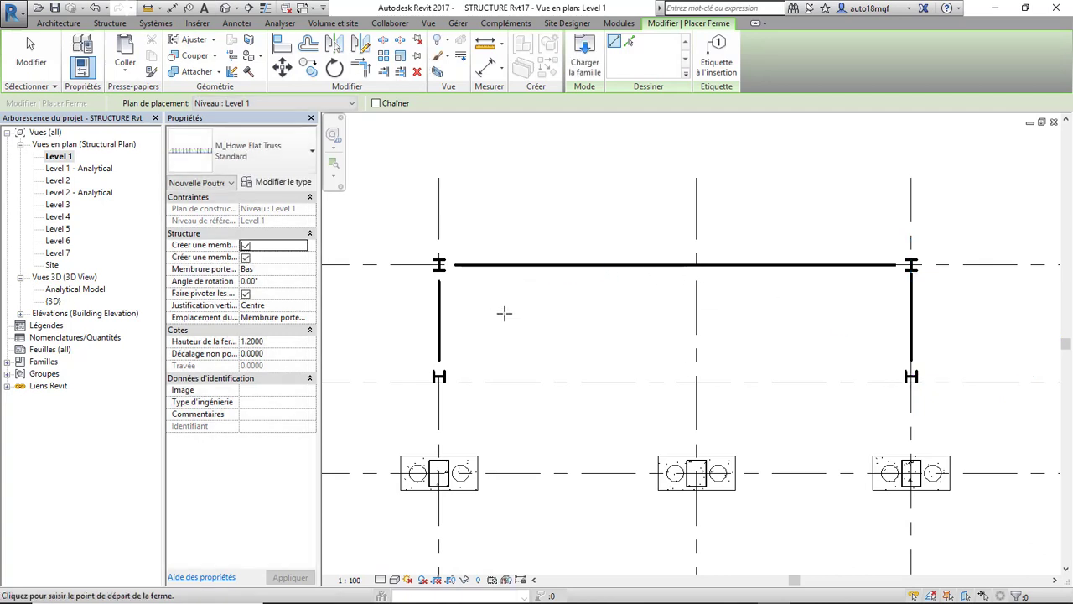
# - Show the model in the 3D view, end truss placement and frame the three new trusses
pyautogui.click(224, 8)
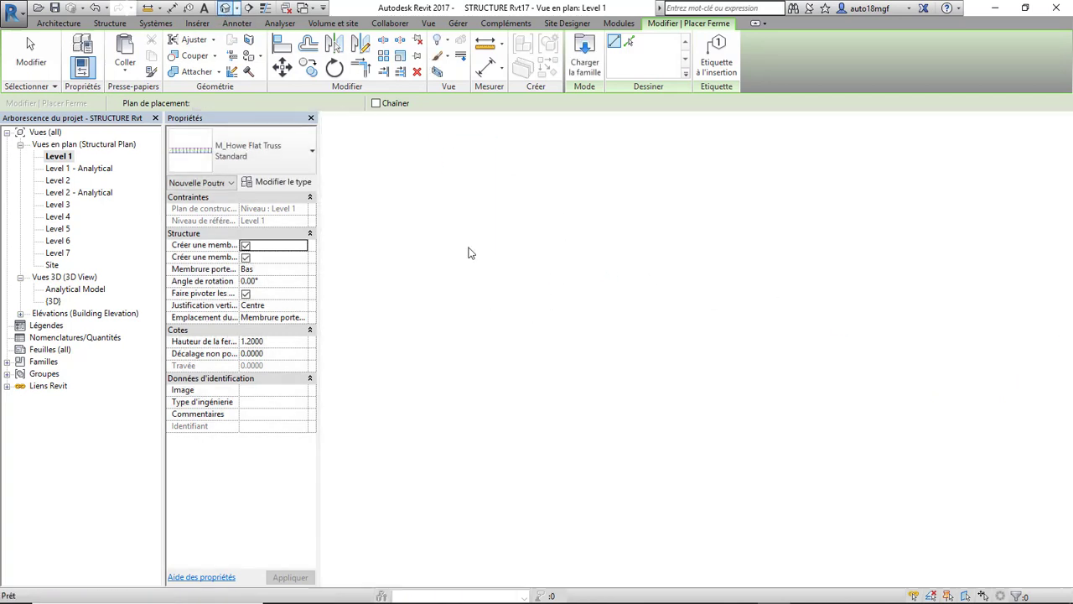
pyautogui.keyDown('shift'); pyautogui.moveTo(515, 287); pyautogui.dragTo(436, 315, button='middle'); pyautogui.keyUp('shift')
pyautogui.press('Escape')
pyautogui.scroll(3, 532, 400)
pyautogui.scroll(2, 562, 406)
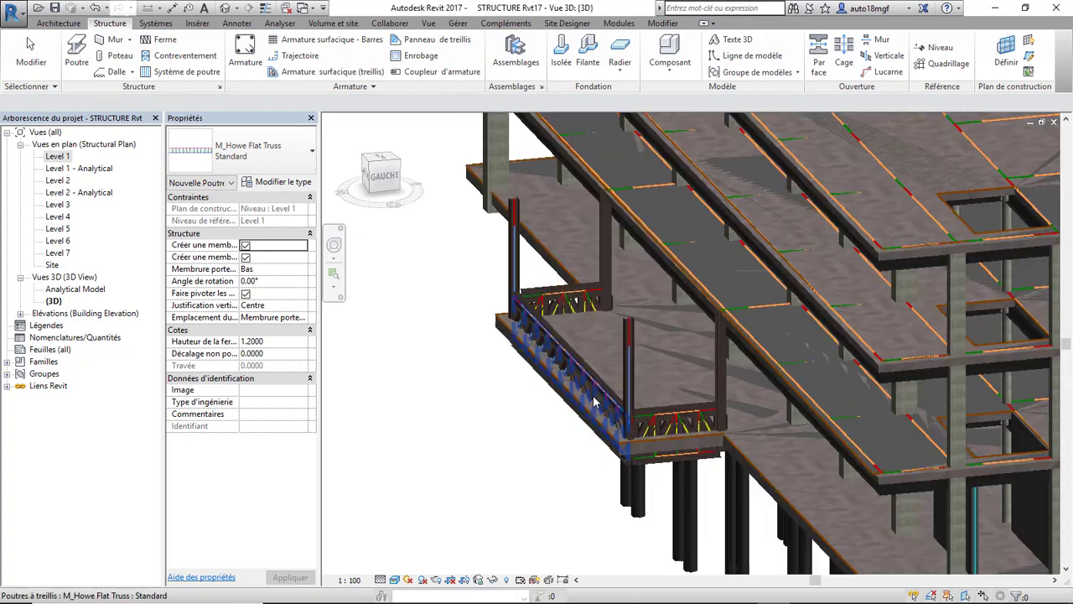
# - Set both the start and end level offsets of the long front truss to 4
pyautogui.click(587, 391)
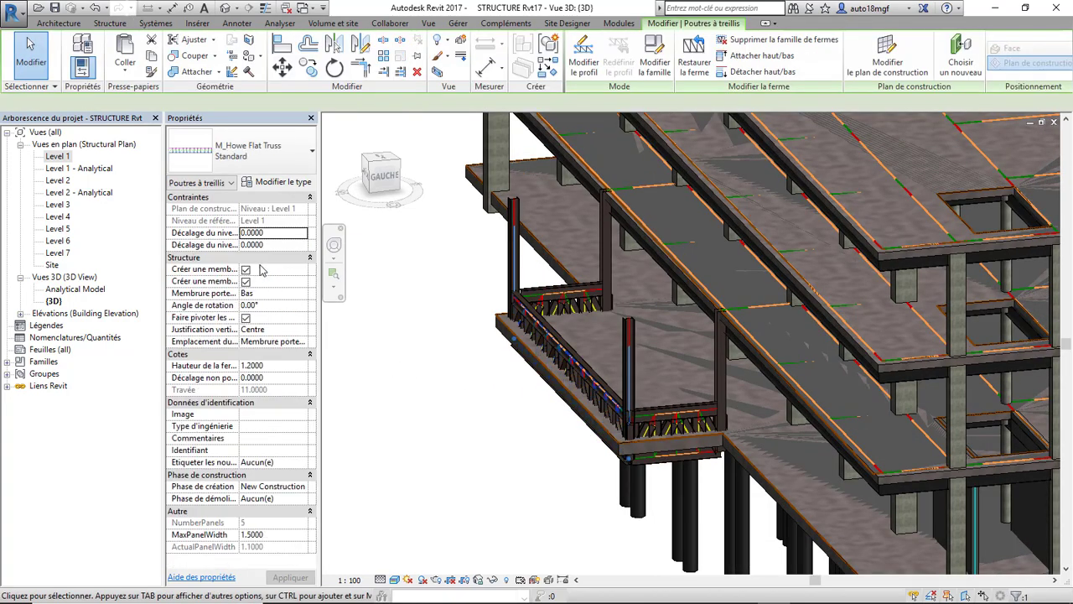
pyautogui.click(277, 233)
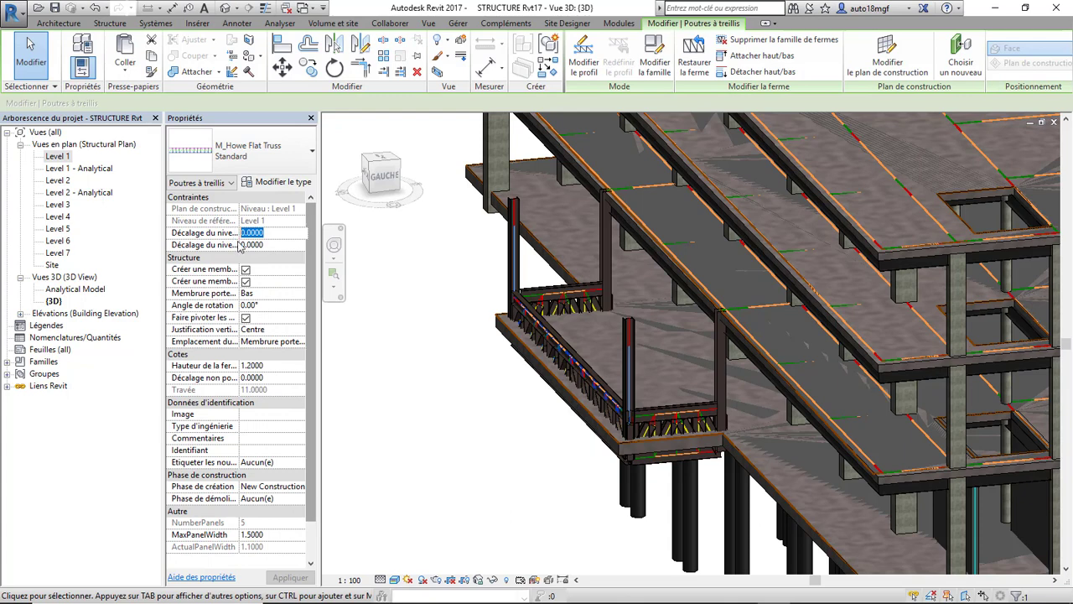
pyautogui.write('4')
pyautogui.click(273, 244)
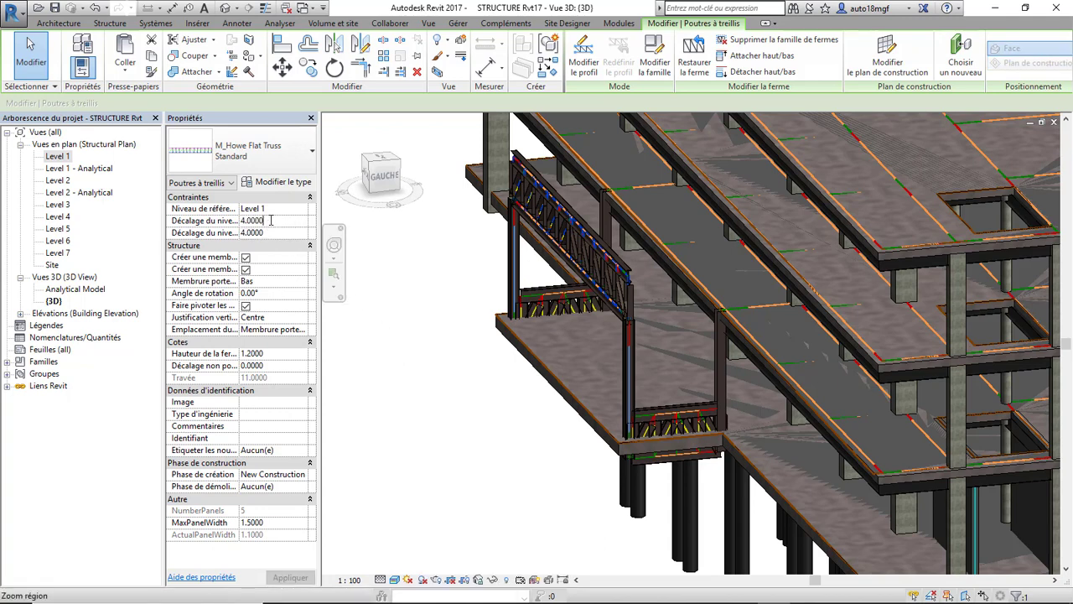
# - Set the front truss's start level offset to 3.2 and inspect the sloped truss
pyautogui.write('3')
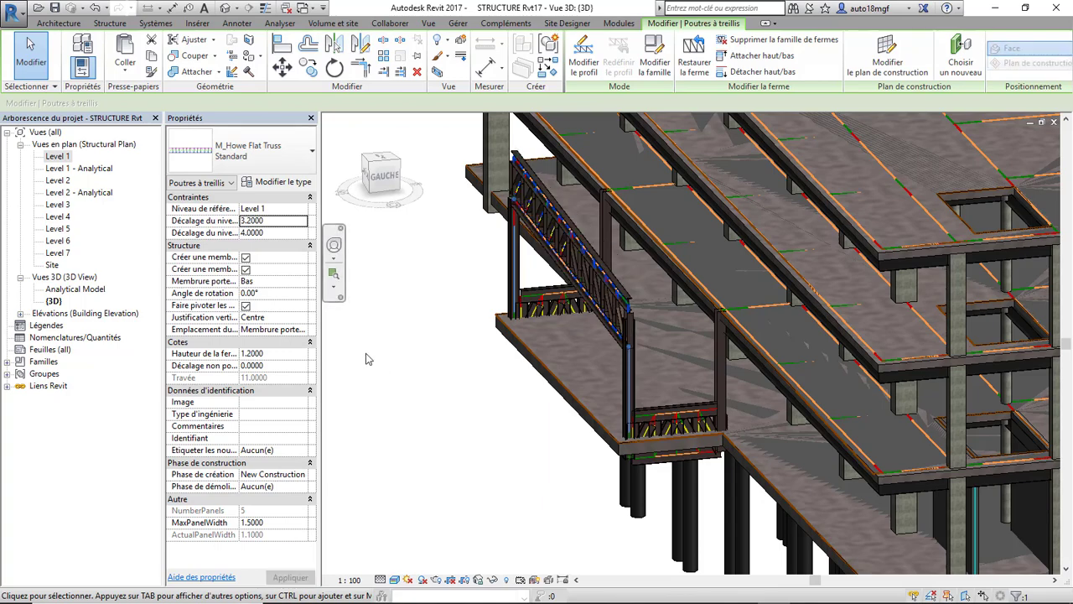
pyautogui.click(375, 374)
pyautogui.scroll(-3, 391, 383)
pyautogui.keyDown('shift'); pyautogui.moveTo(374, 367); pyautogui.dragTo(474, 340, button='middle'); pyautogui.keyUp('shift')
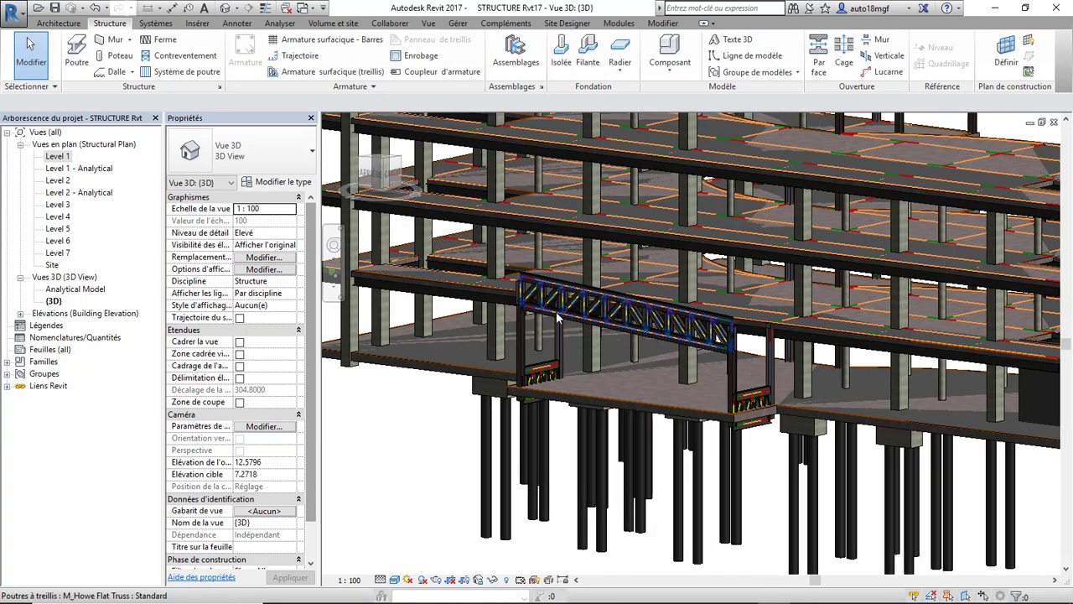
# - Set the front truss's start level offset to 4 so that the truss is horizontal
pyautogui.click(385, 338)
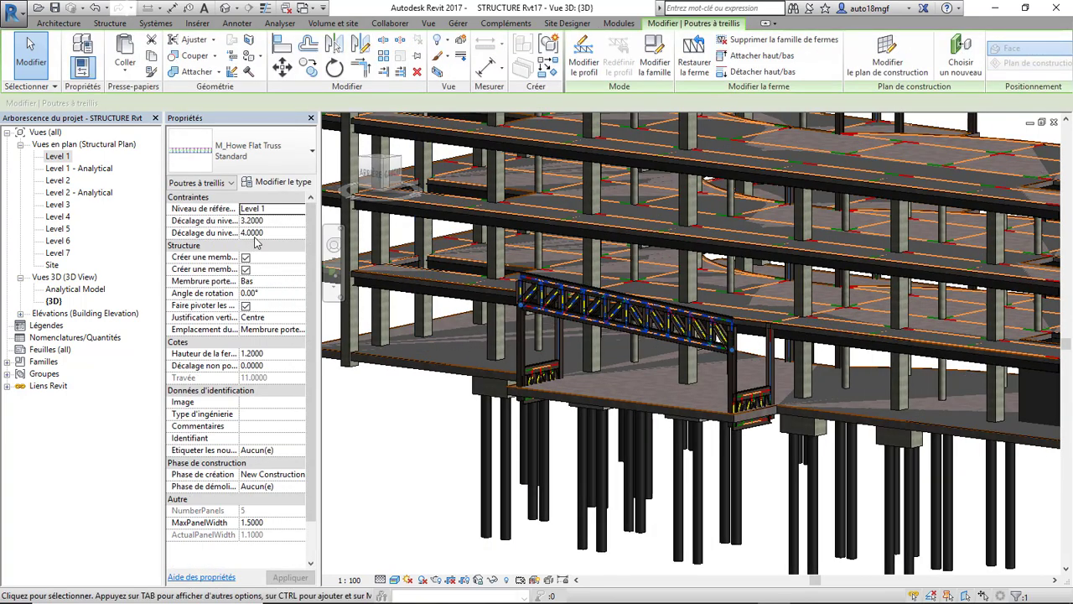
pyautogui.click(268, 221)
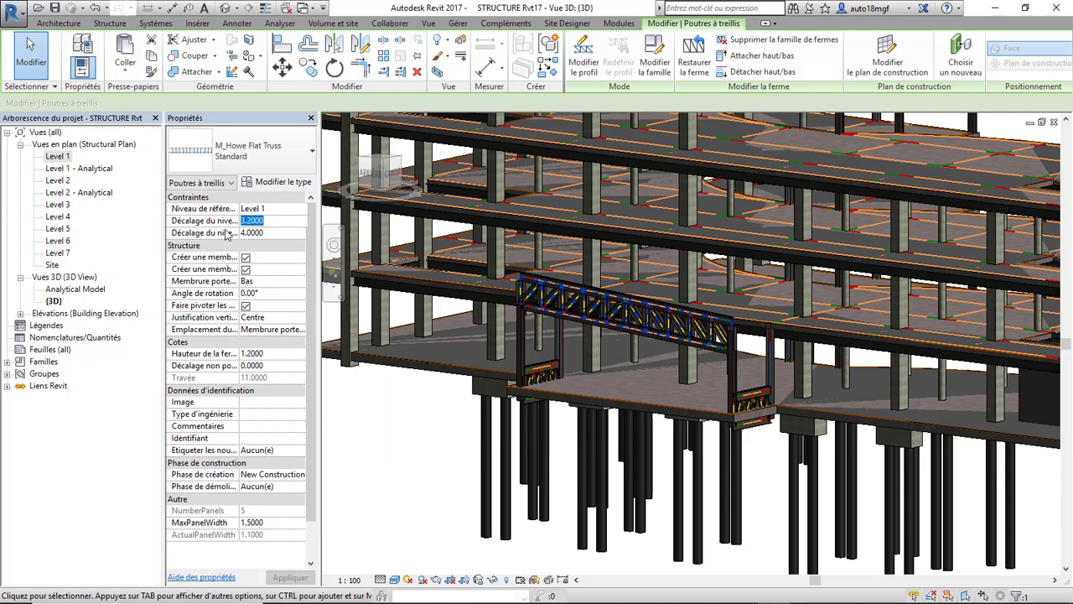
pyautogui.write('4')
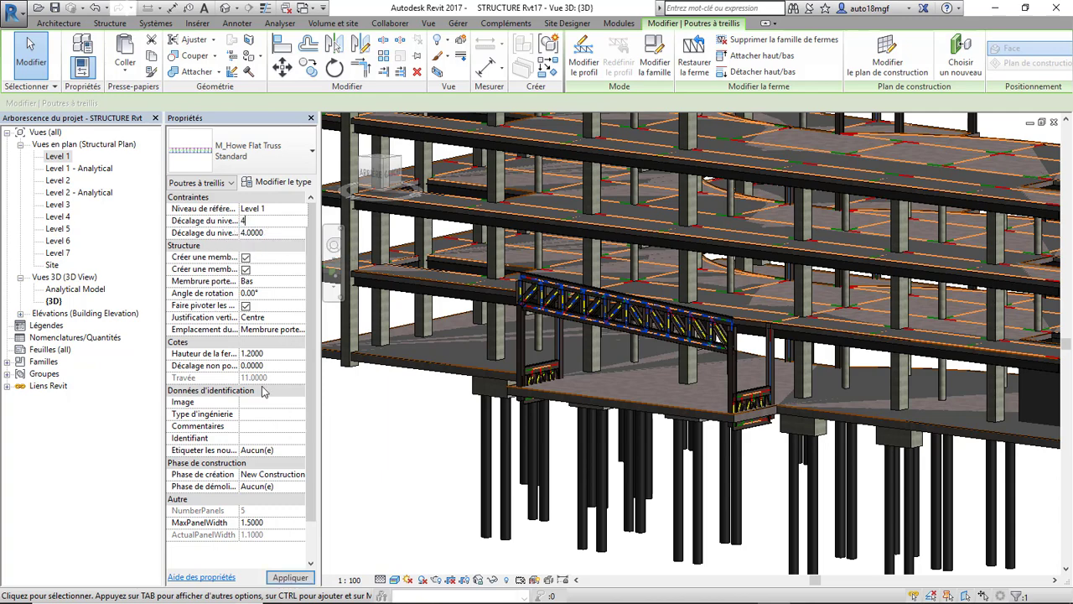
pyautogui.click(343, 399)
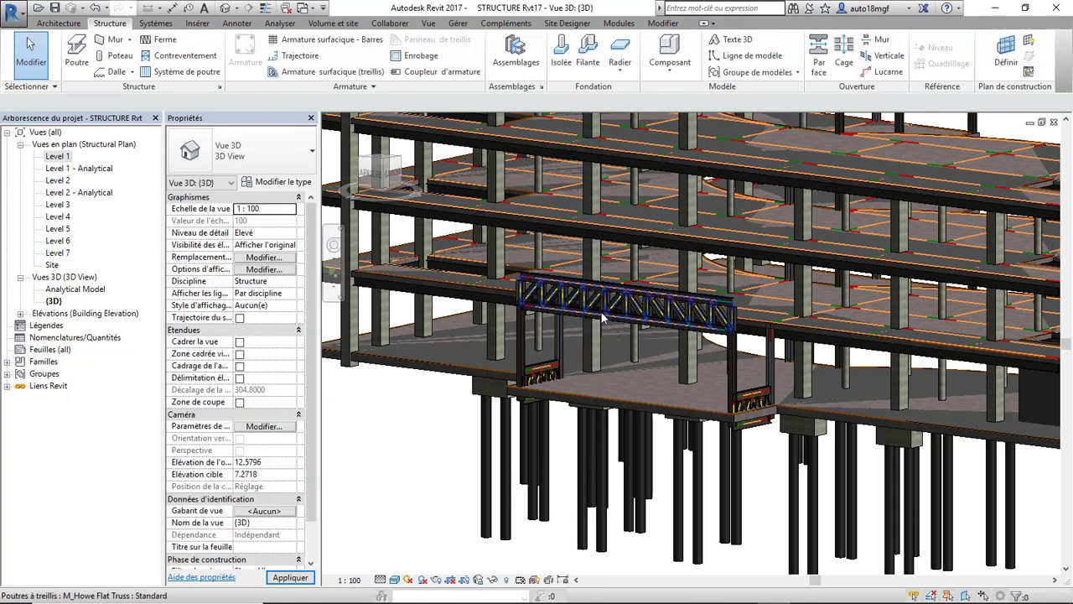
# - Try to align the top chord of the long front truss with the edge of the floor behind it
pyautogui.click(493, 327)
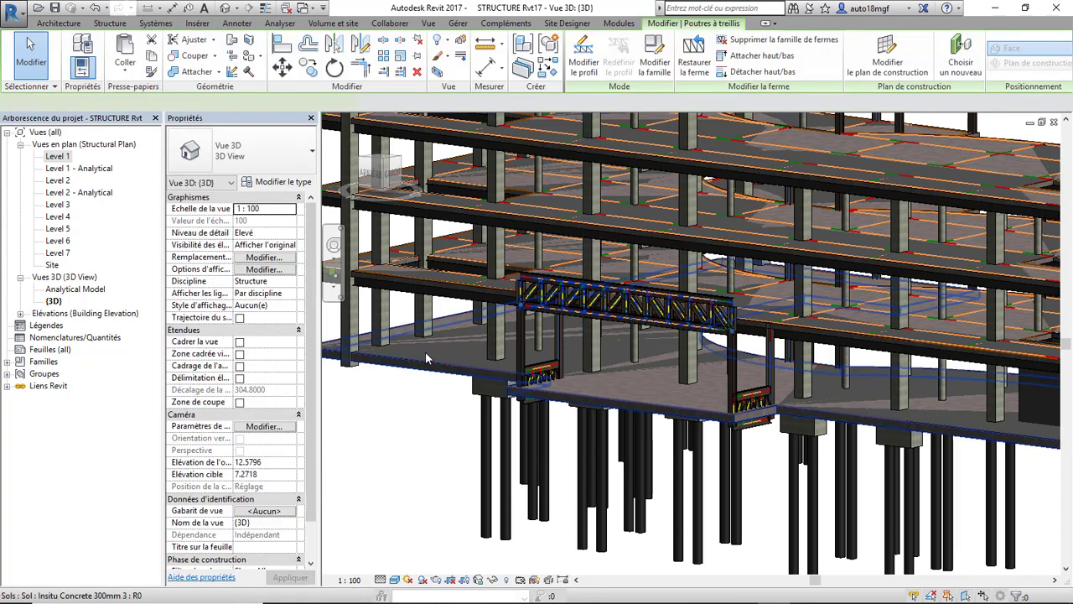
pyautogui.click(282, 47)
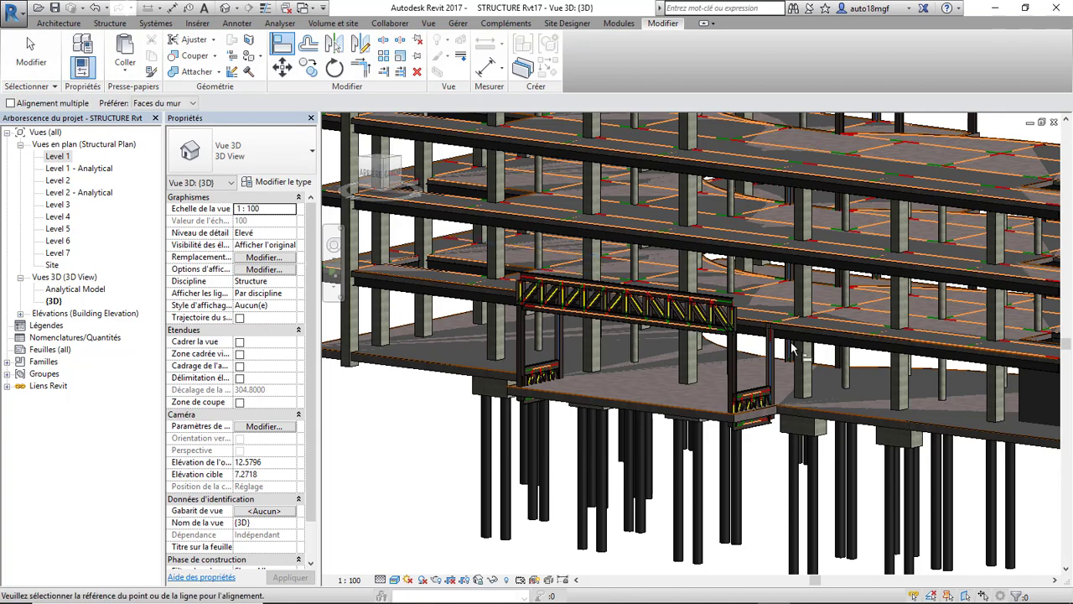
pyautogui.scroll(3, 810, 325)
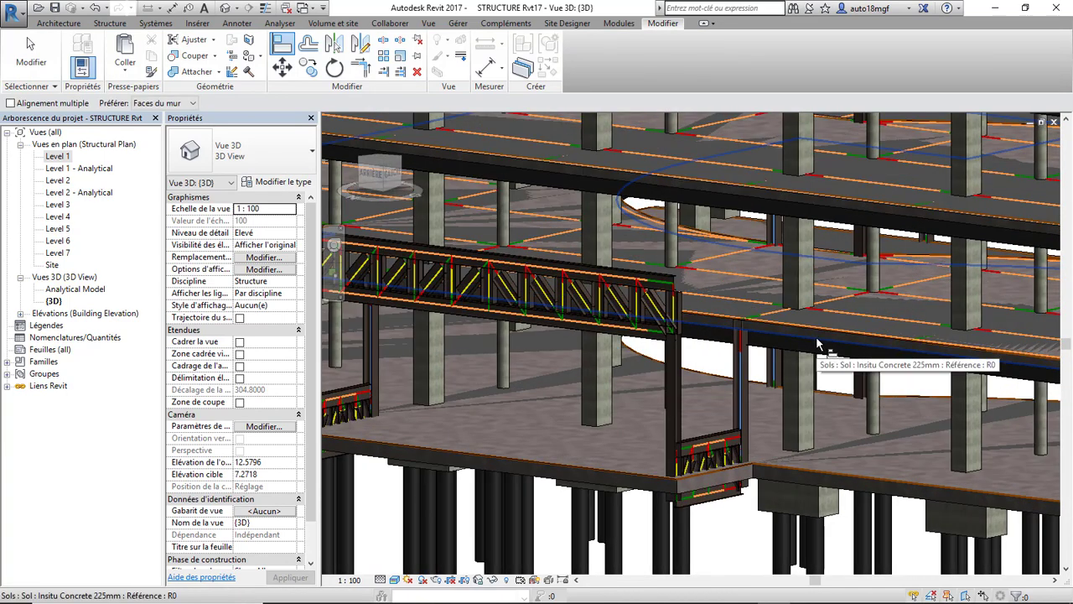
pyautogui.click(584, 270)
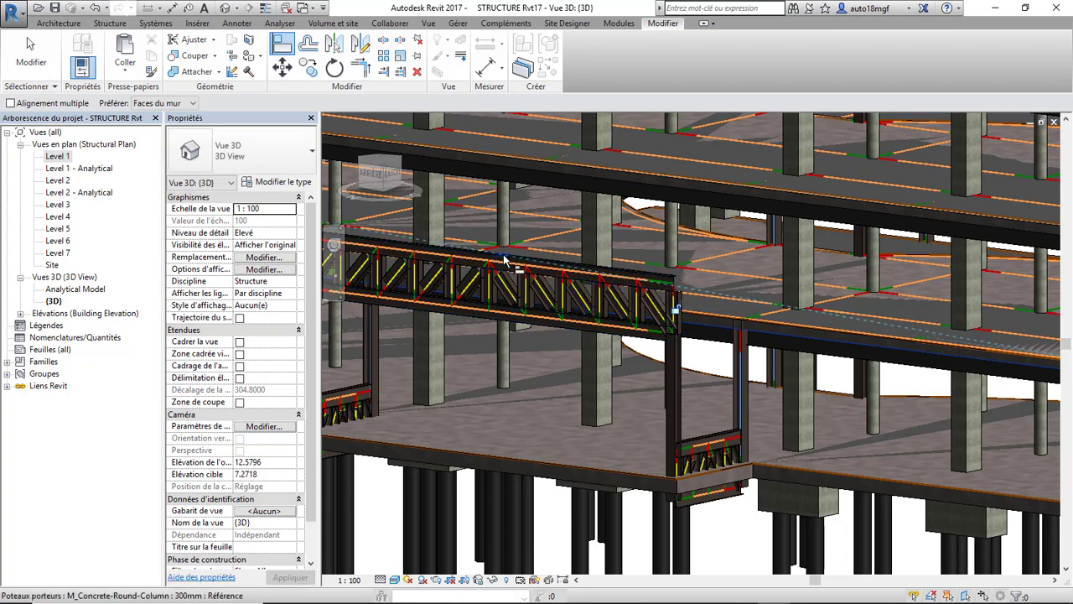
# - Try again to align the long front truss's top chord, using the Level 2 edge beam as the reference
pyautogui.click(285, 48)
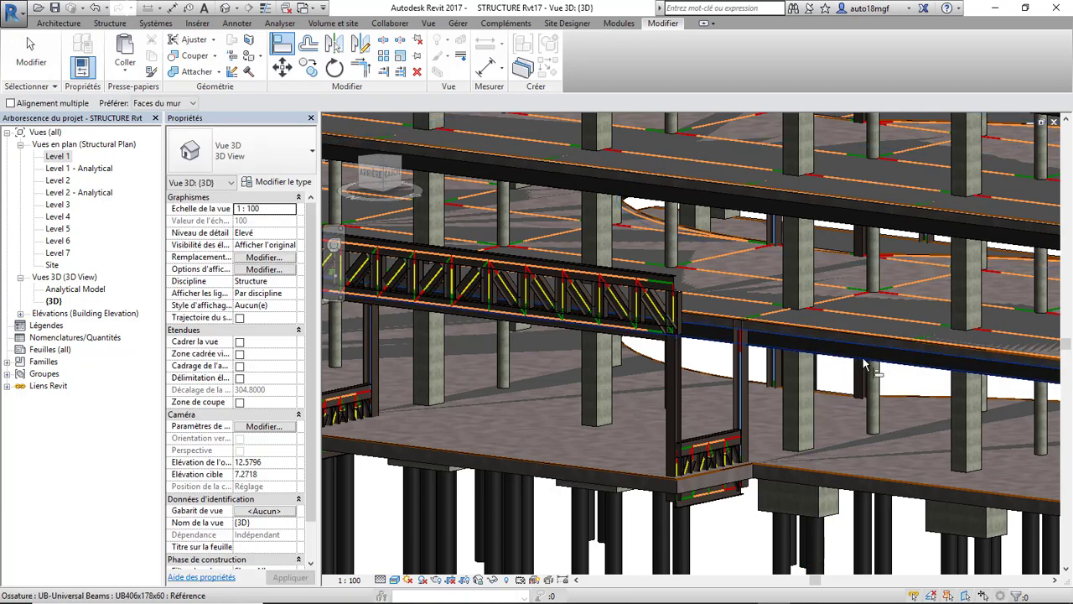
pyautogui.keyDown('shift'); pyautogui.moveTo(815, 350); pyautogui.dragTo(866, 373, button='middle'); pyautogui.keyUp('shift')
pyautogui.scroll(-2, 863, 365)
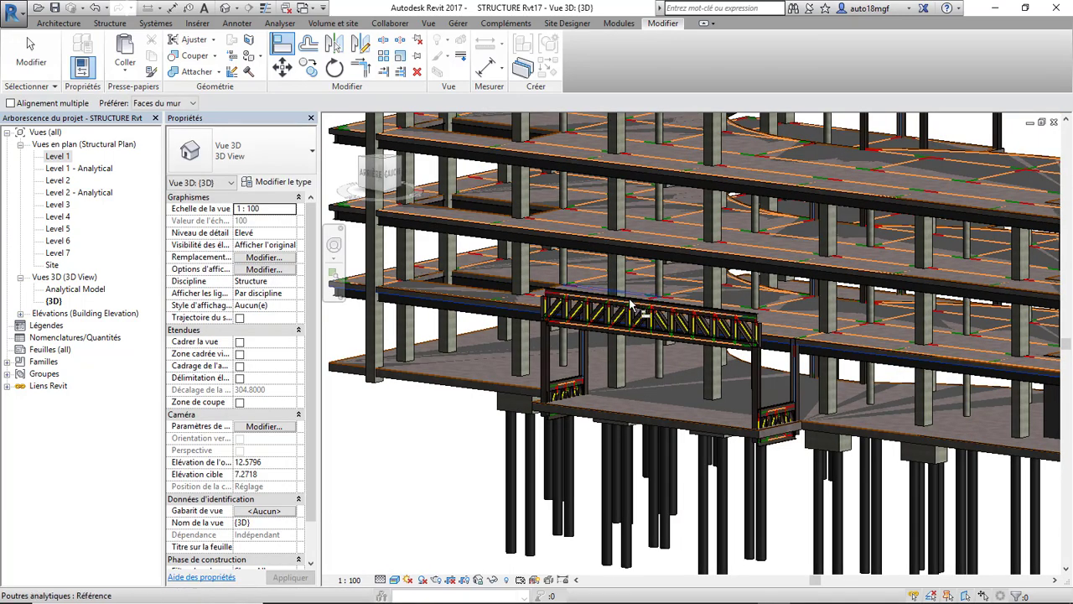
pyautogui.scroll(4, 627, 306)
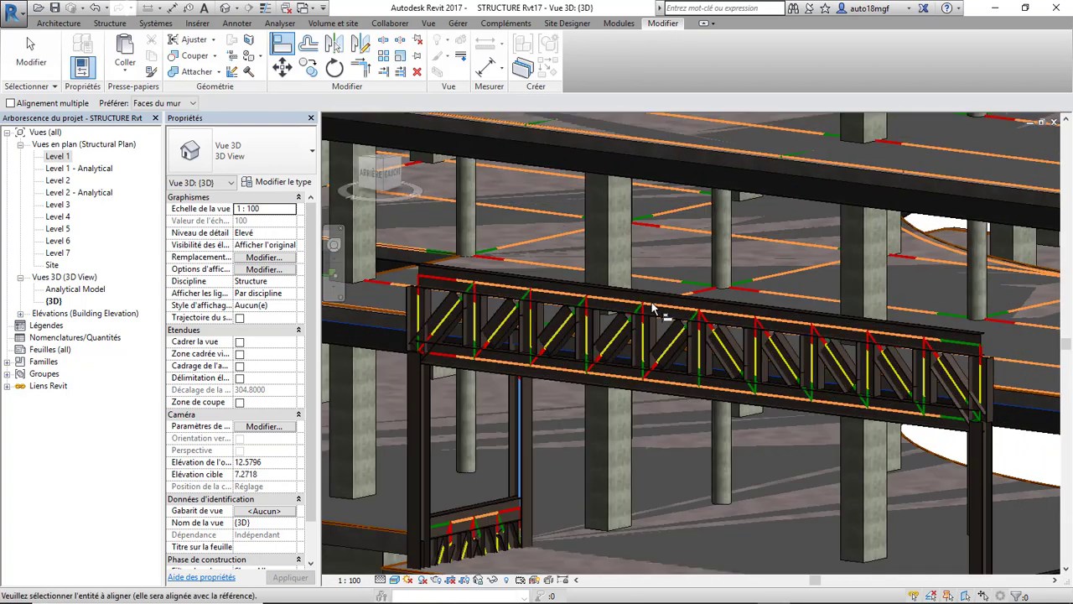
pyautogui.keyDown('shift'); pyautogui.moveTo(653, 309); pyautogui.dragTo(628, 346, button='middle'); pyautogui.keyUp('shift')
pyautogui.click(614, 351)
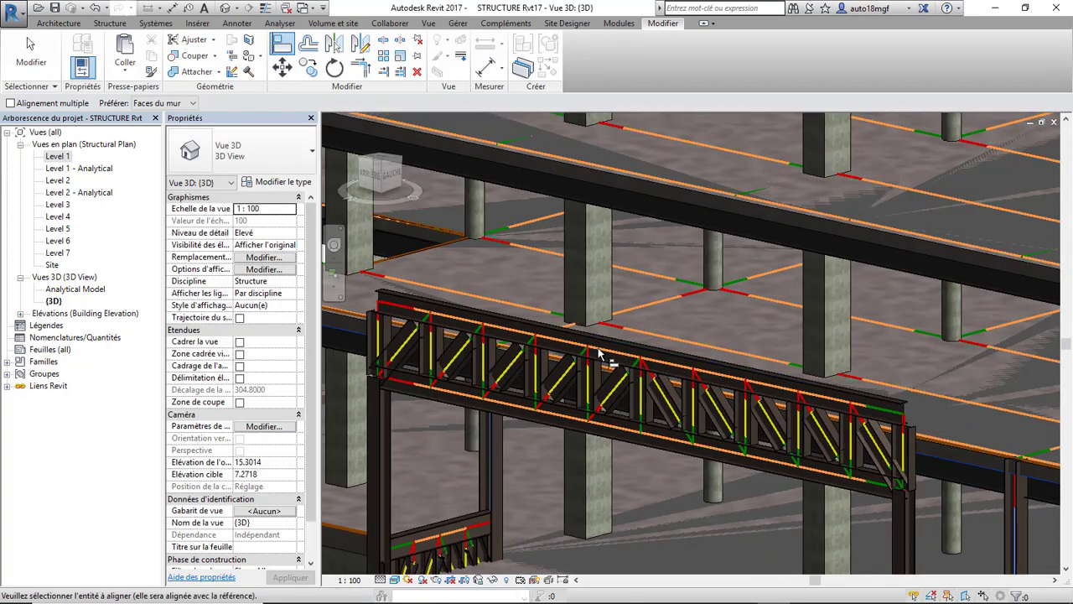
pyautogui.scroll(2, 647, 365)
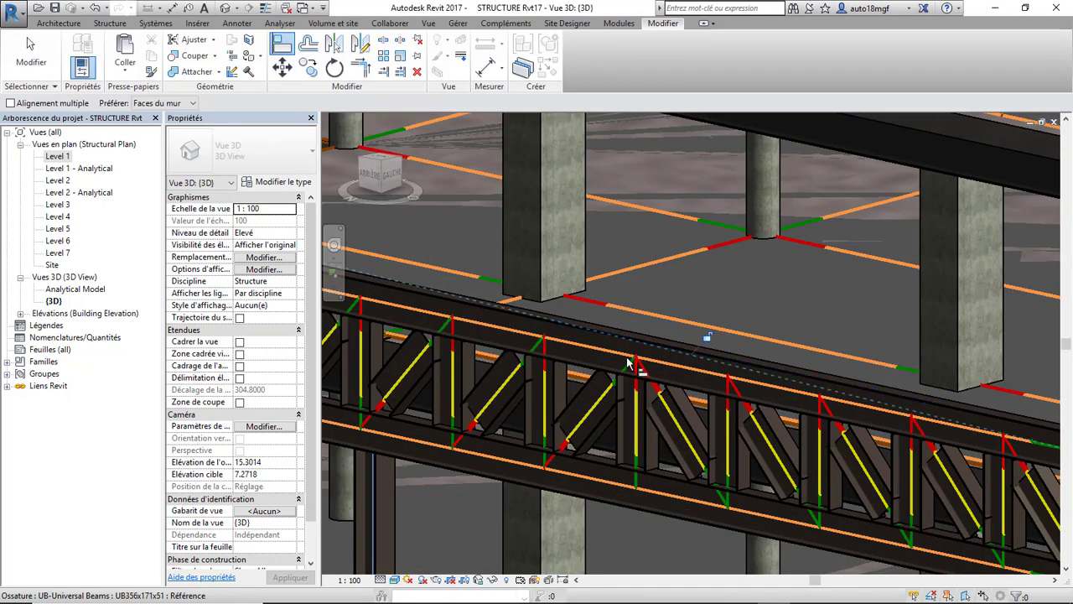
pyautogui.scroll(-3, 628, 362)
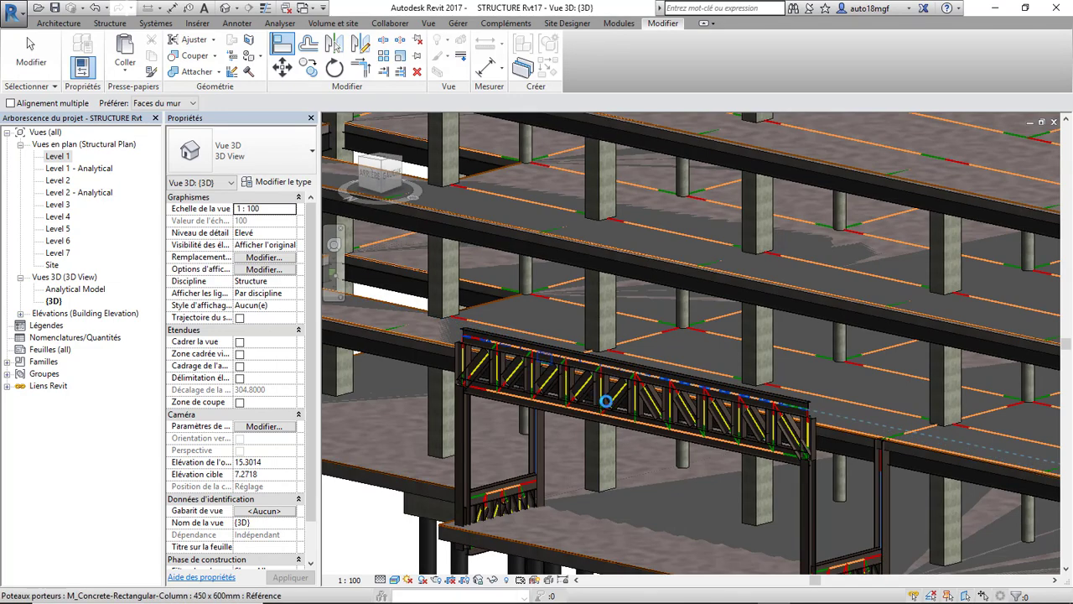
pyautogui.scroll(-4, 606, 400)
pyautogui.scroll(2, 606, 400)
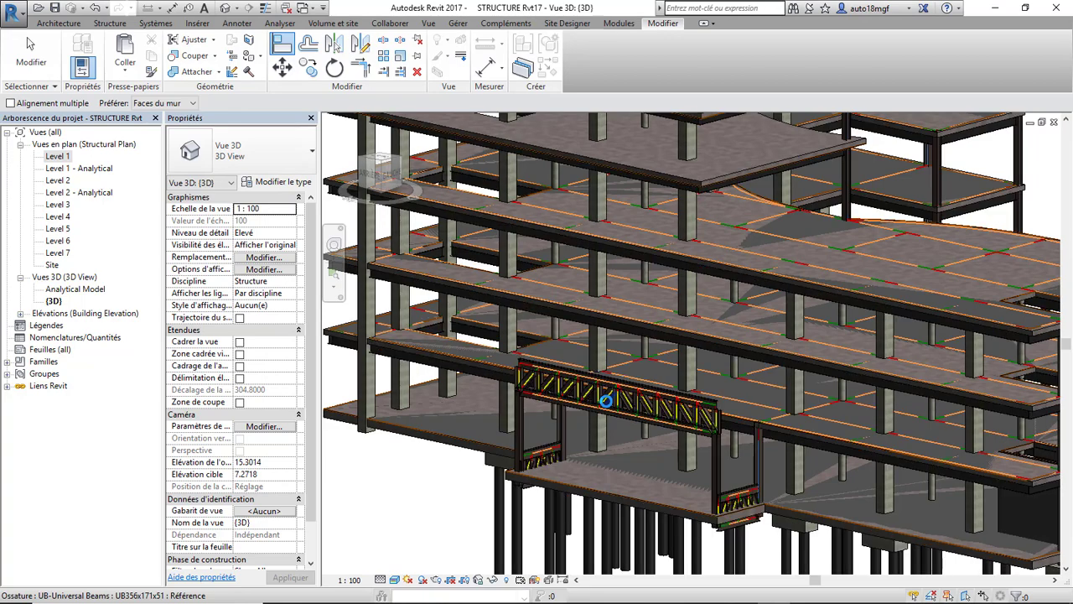
# - Align the long front truss's top chord with the Level 2 floor edge and inspect its height from the side
pyautogui.scroll(2, 613, 412)
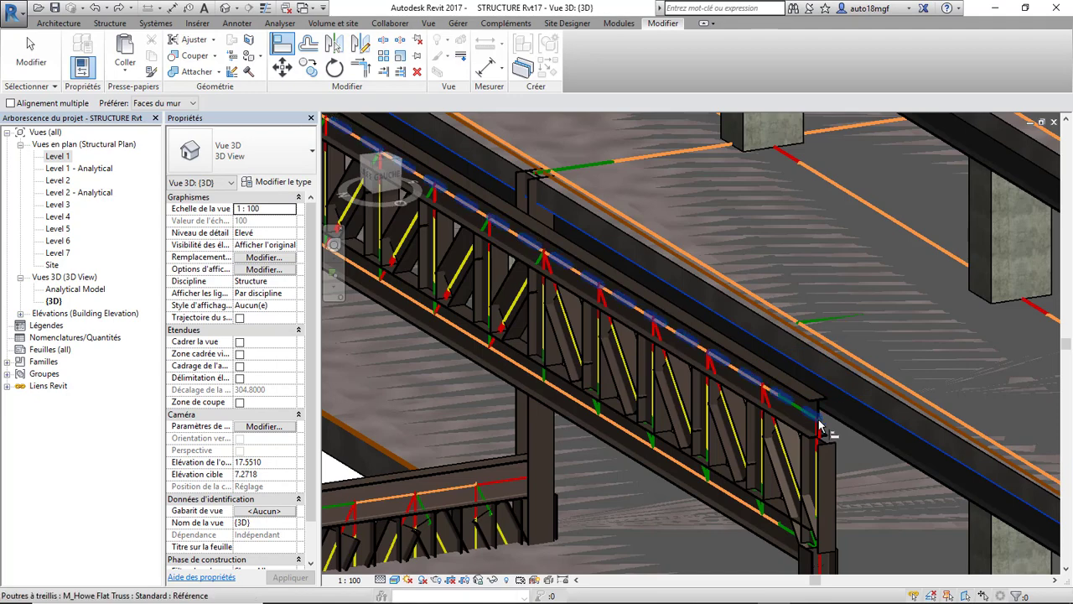
pyautogui.scroll(-2, 800, 430)
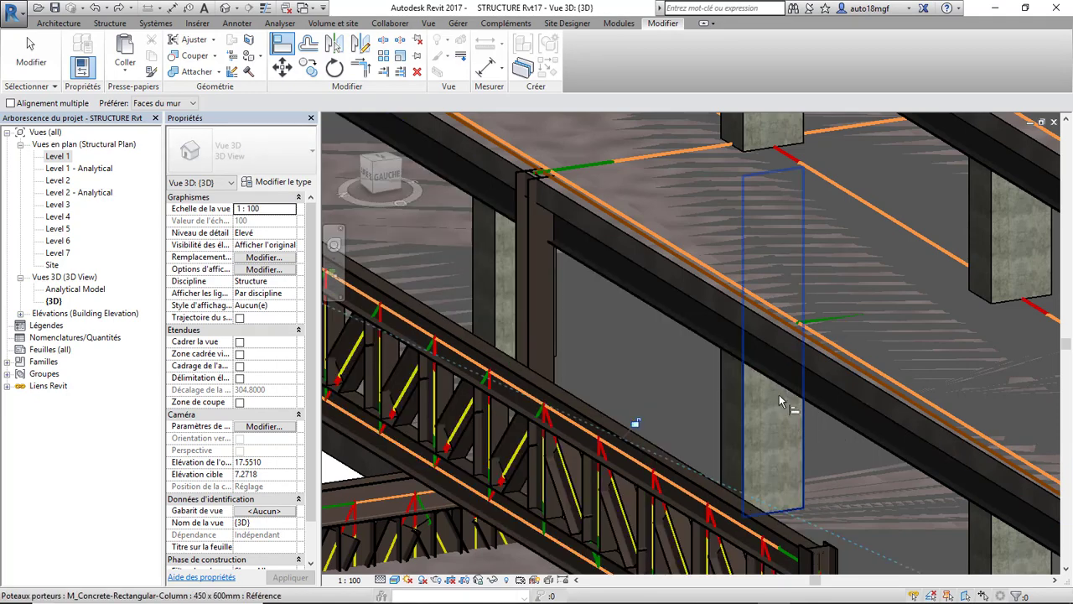
pyautogui.scroll(-4, 734, 300)
pyautogui.keyDown('shift'); pyautogui.moveTo(672, 298); pyautogui.dragTo(662, 274, button='middle'); pyautogui.keyUp('shift')
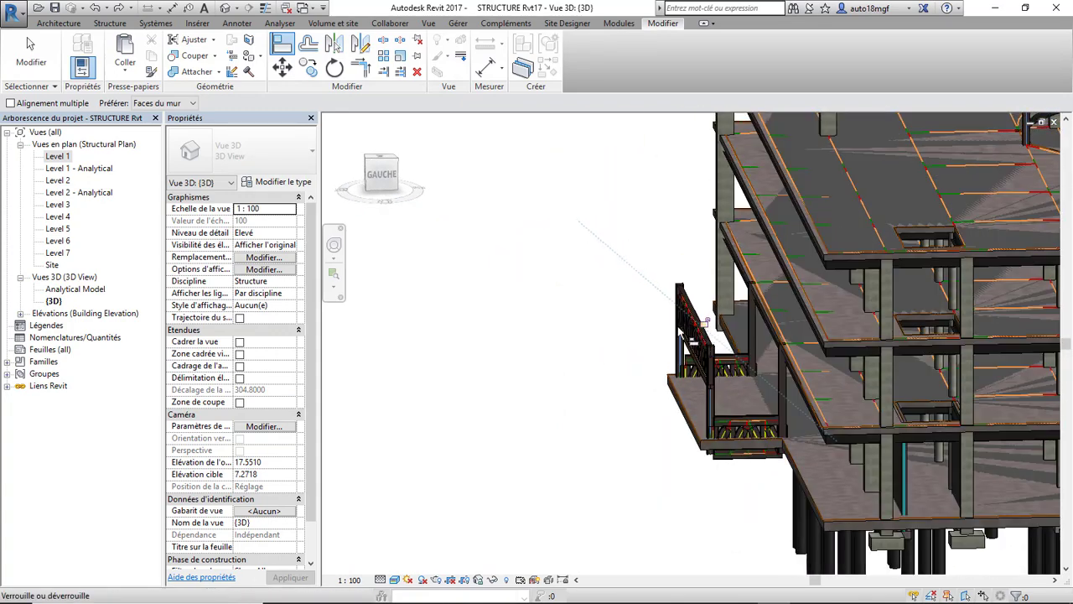
pyautogui.scroll(2, 704, 324)
pyautogui.keyDown('shift'); pyautogui.moveTo(668, 331); pyautogui.dragTo(700, 322, button='middle'); pyautogui.keyUp('shift')
pyautogui.scroll(-3, 661, 341)
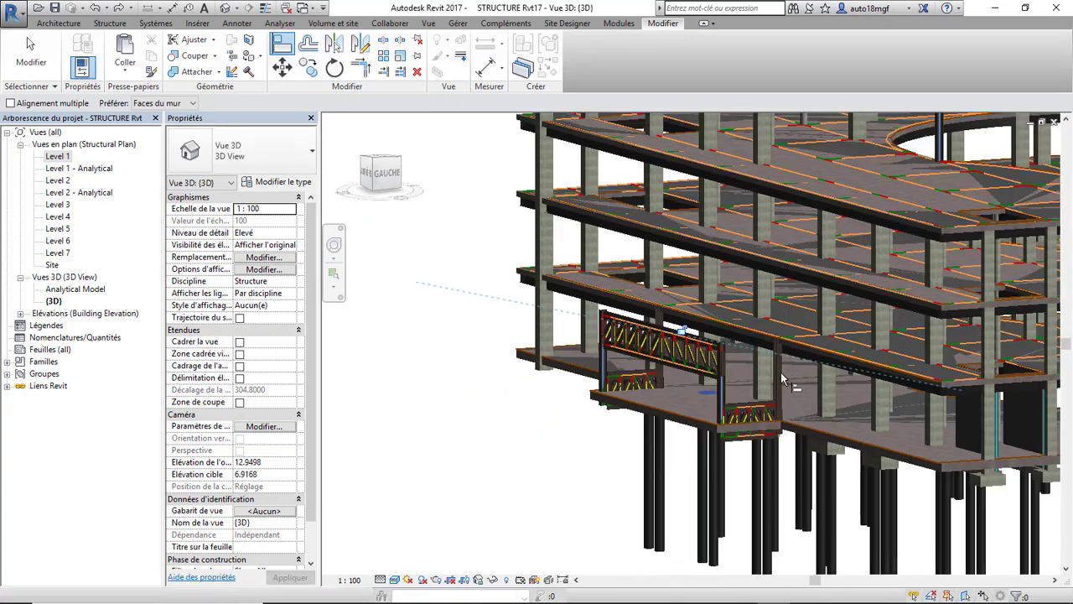
# - Try to align the short side truss with the Level 2 floor edge using multiple alignment, and end the Align command
pyautogui.scroll(2, 825, 369)
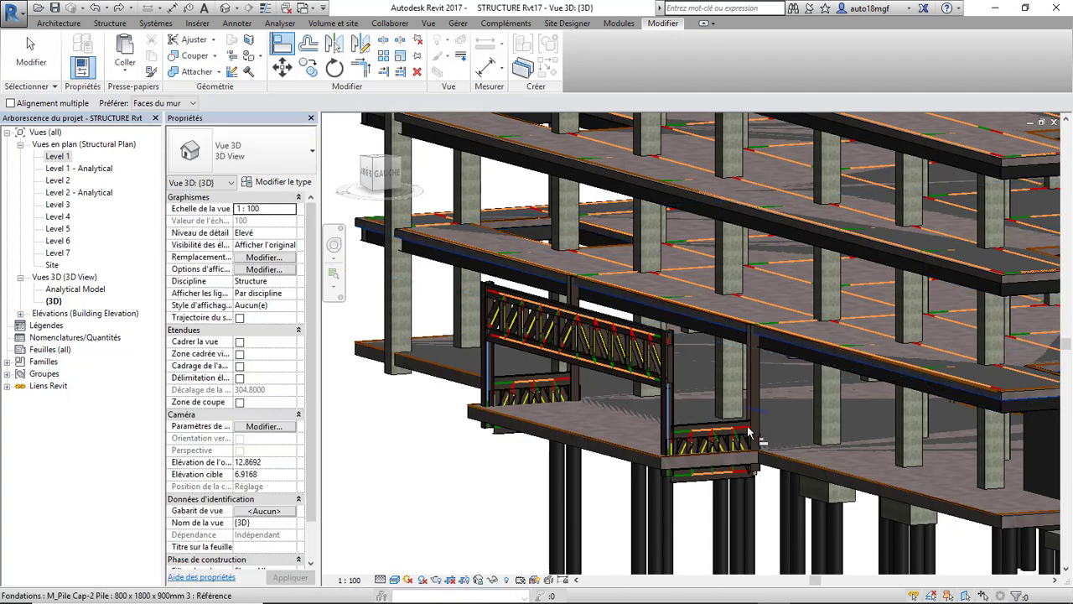
pyautogui.scroll(2, 694, 448)
pyautogui.scroll(3, 694, 448)
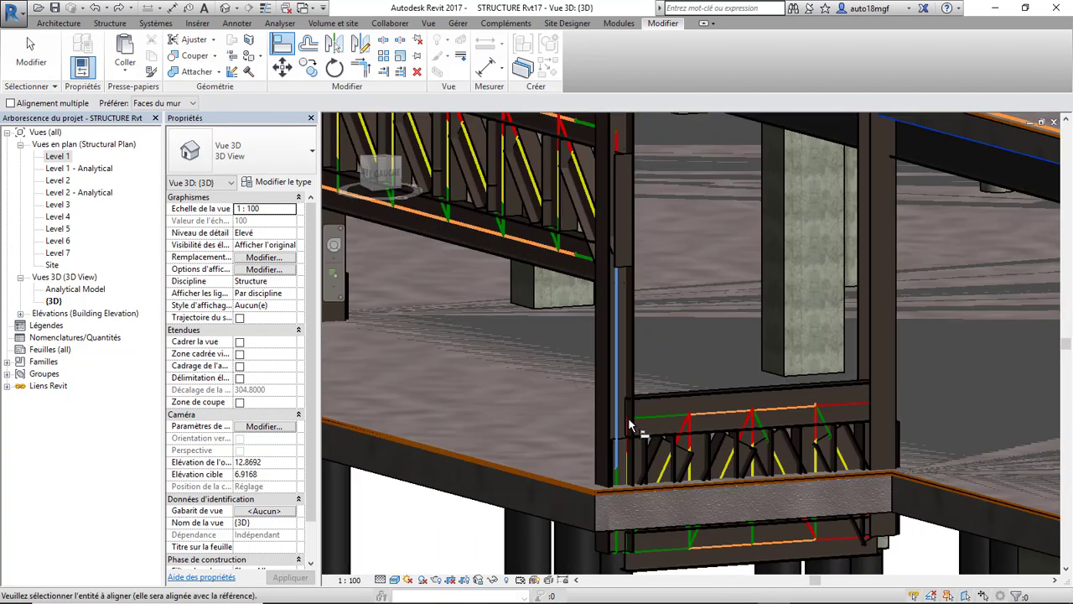
pyautogui.scroll(3, 638, 424)
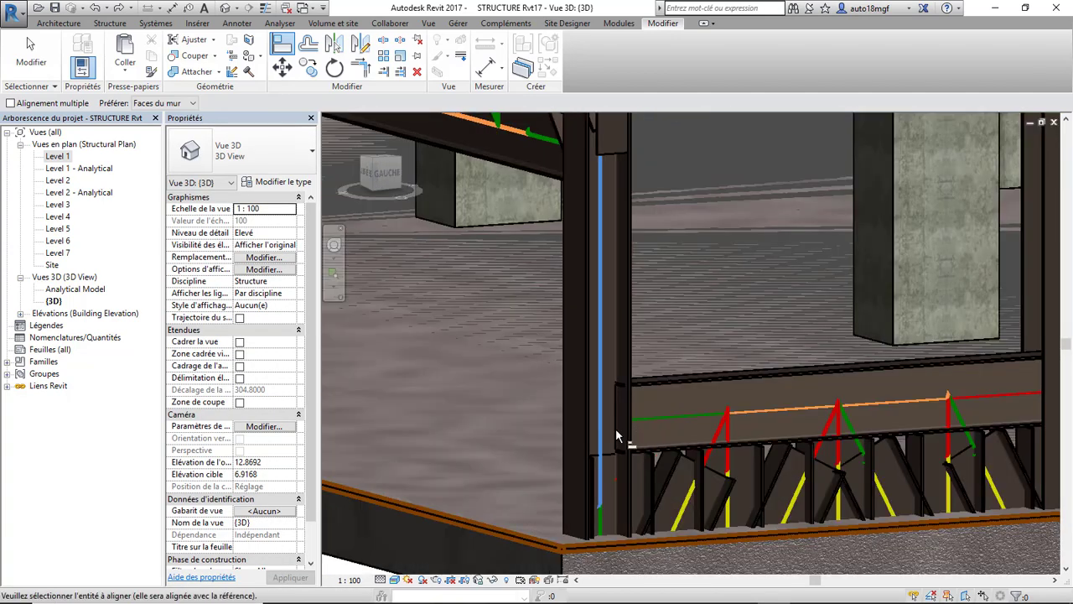
pyautogui.scroll(-5, 616, 428)
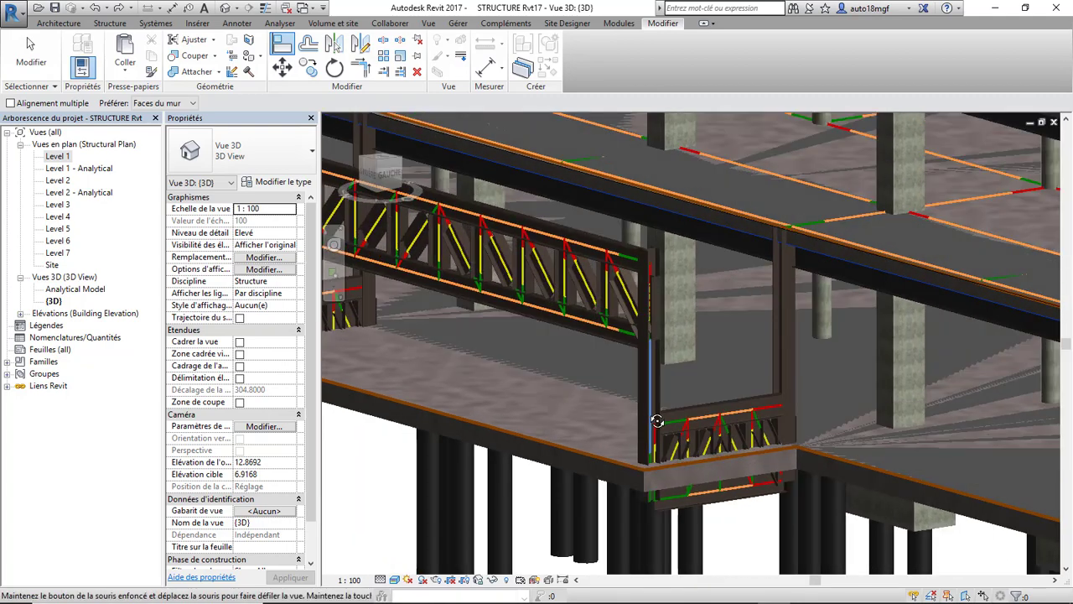
pyautogui.scroll(3, 670, 444)
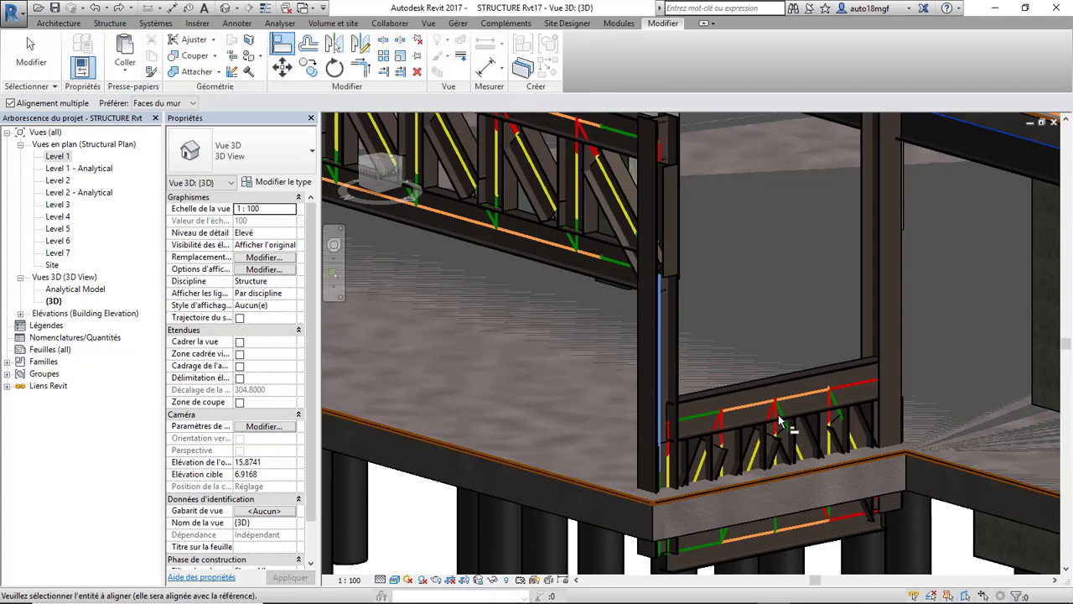
pyautogui.press('Escape')
pyautogui.press('Escape')
pyautogui.scroll(-8, 779, 419)
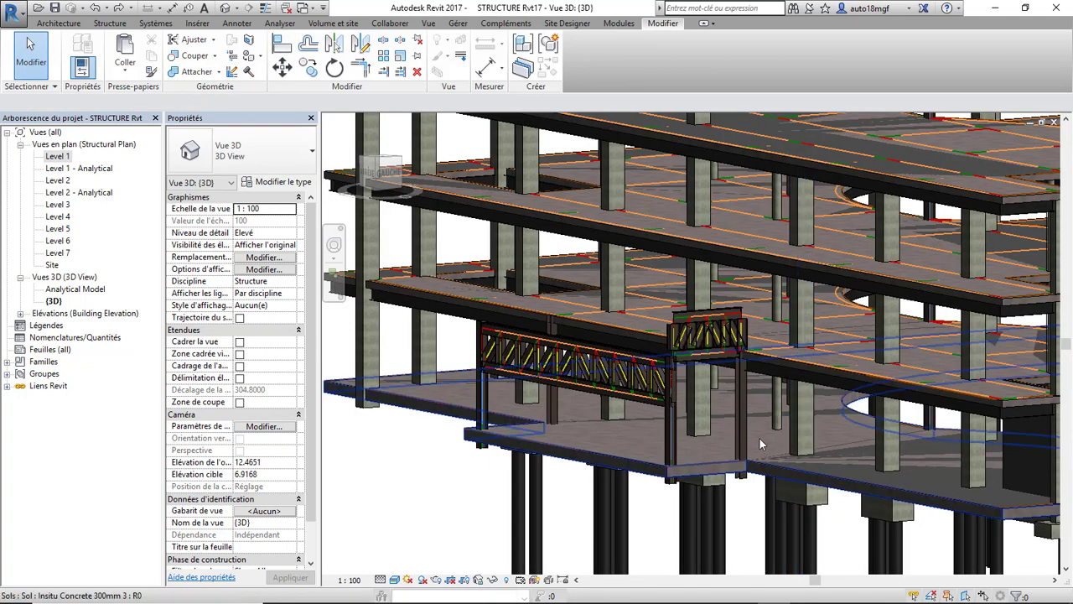
# - Align the top chord of the raised short side truss with the Level 2 floor edge
pyautogui.scroll(5, 592, 400)
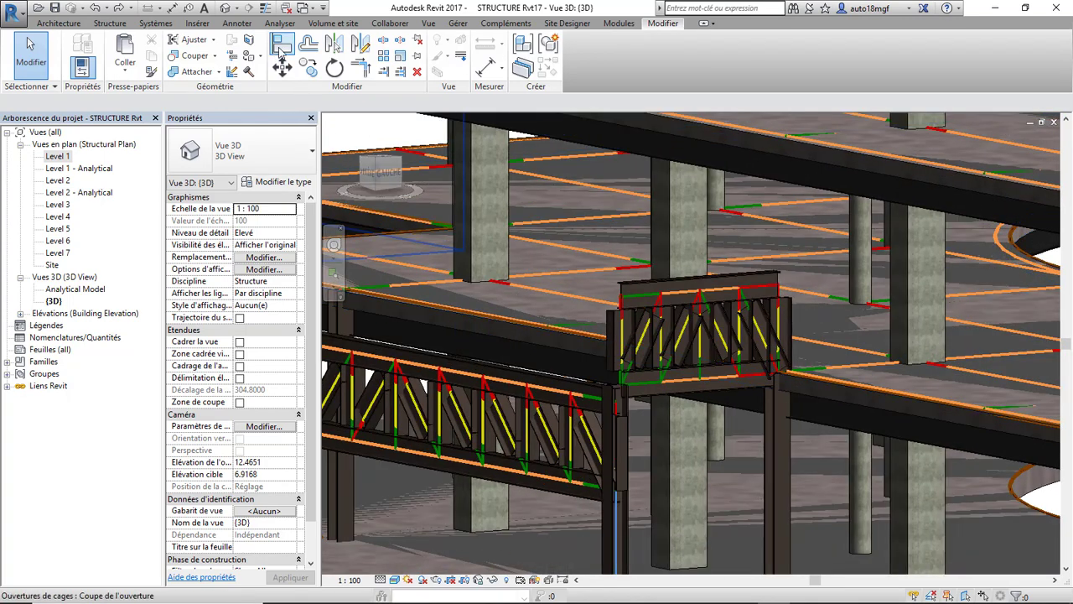
pyautogui.click(280, 47)
pyautogui.click(767, 325)
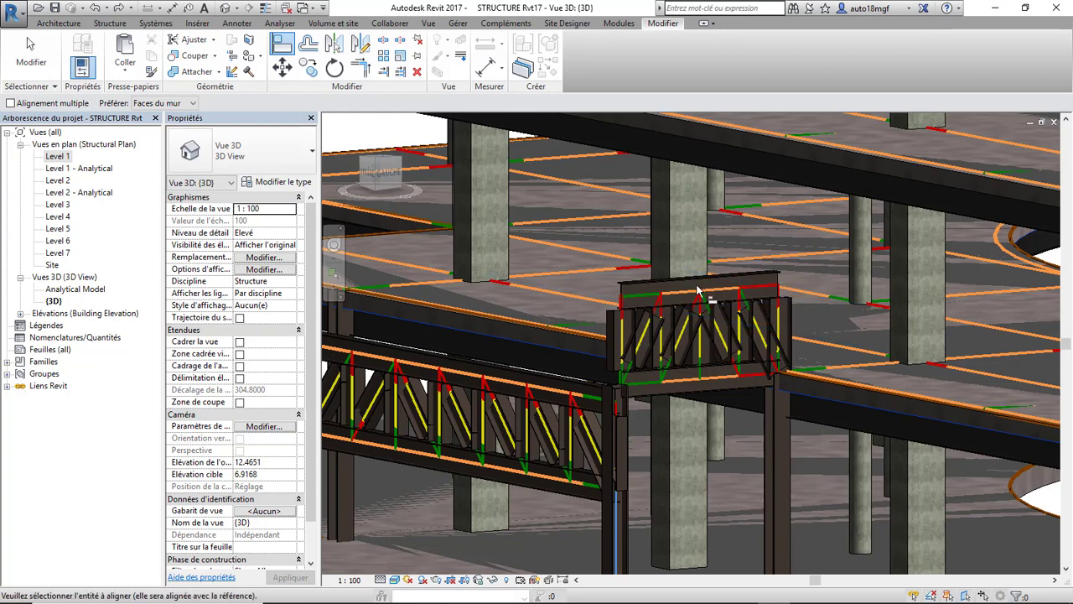
pyautogui.click(649, 305)
pyautogui.scroll(-3, 677, 286)
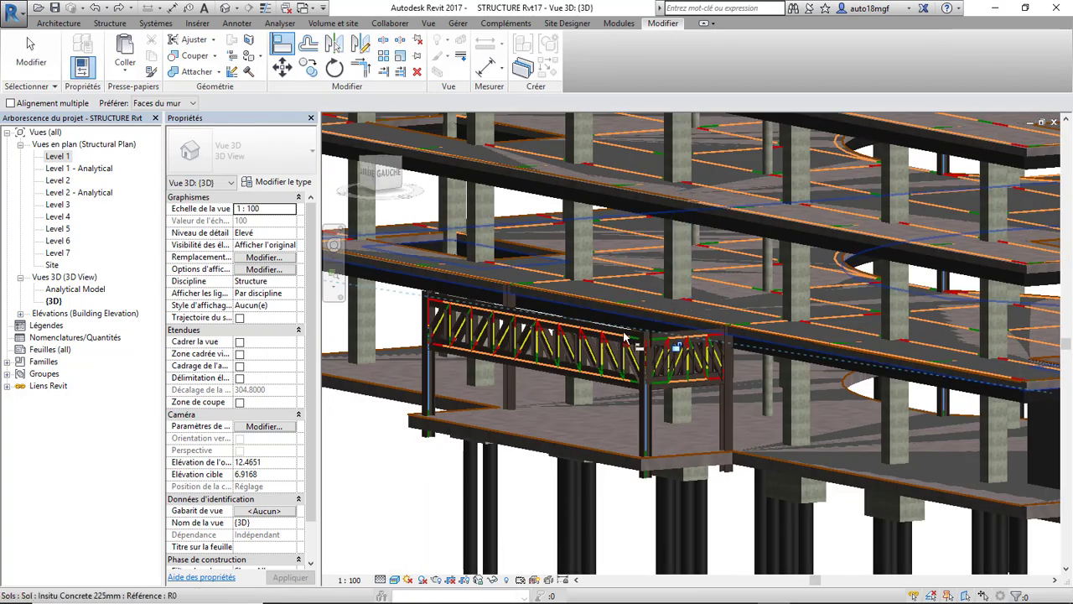
# - Check the Level 1 plan, return to the 3D view and examine where the front truss meets its corner column
pyautogui.doubleClick(52, 158)
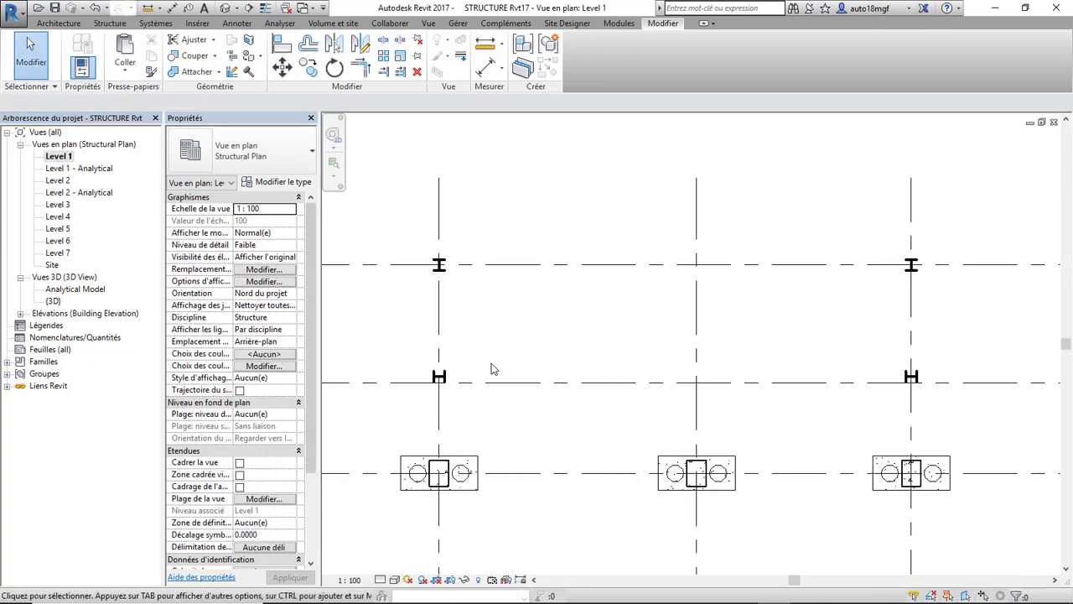
pyautogui.click(226, 9)
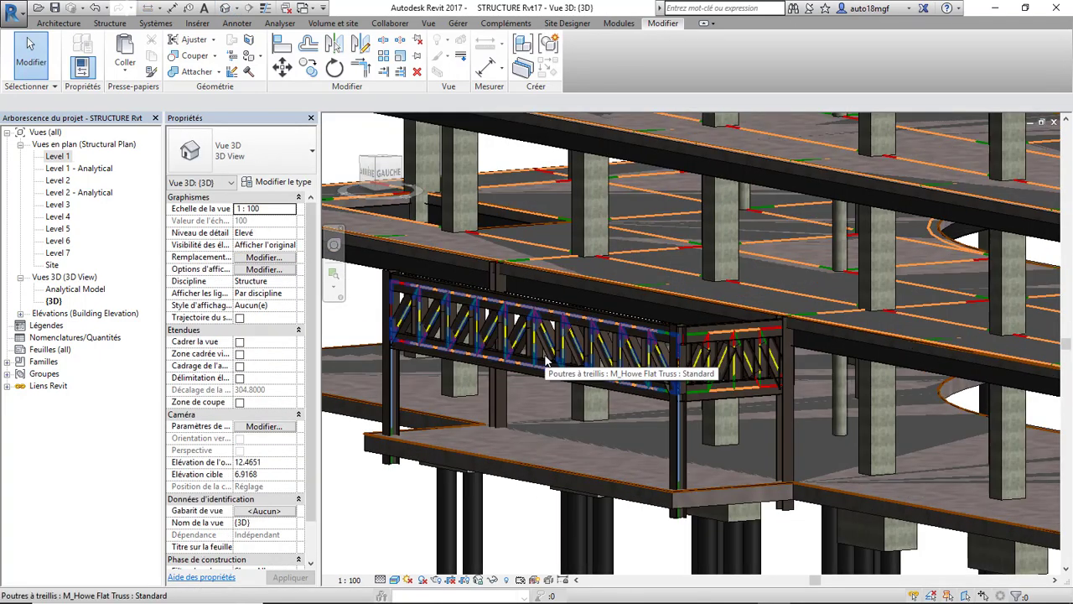
pyautogui.scroll(-2, 546, 361)
pyautogui.scroll(4, 514, 294)
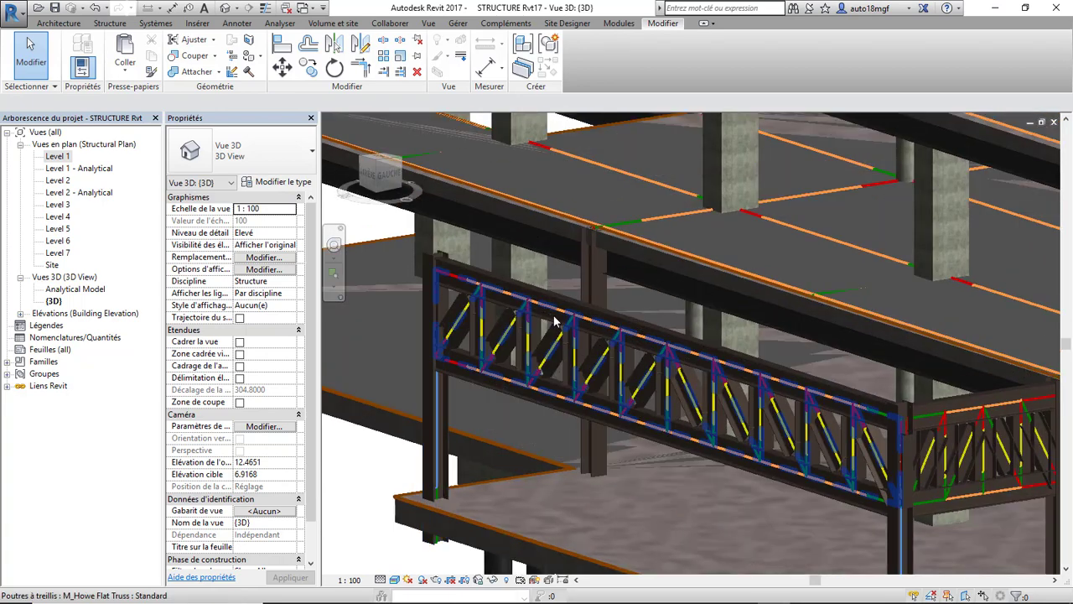
pyautogui.keyDown('shift'); pyautogui.moveTo(555, 317); pyautogui.dragTo(535, 348, button='middle'); pyautogui.keyUp('shift')
pyautogui.scroll(3, 483, 256)
pyautogui.keyDown('shift'); pyautogui.moveTo(506, 293); pyautogui.dragTo(503, 333, button='middle'); pyautogui.keyUp('shift')
pyautogui.scroll(-1, 503, 264)
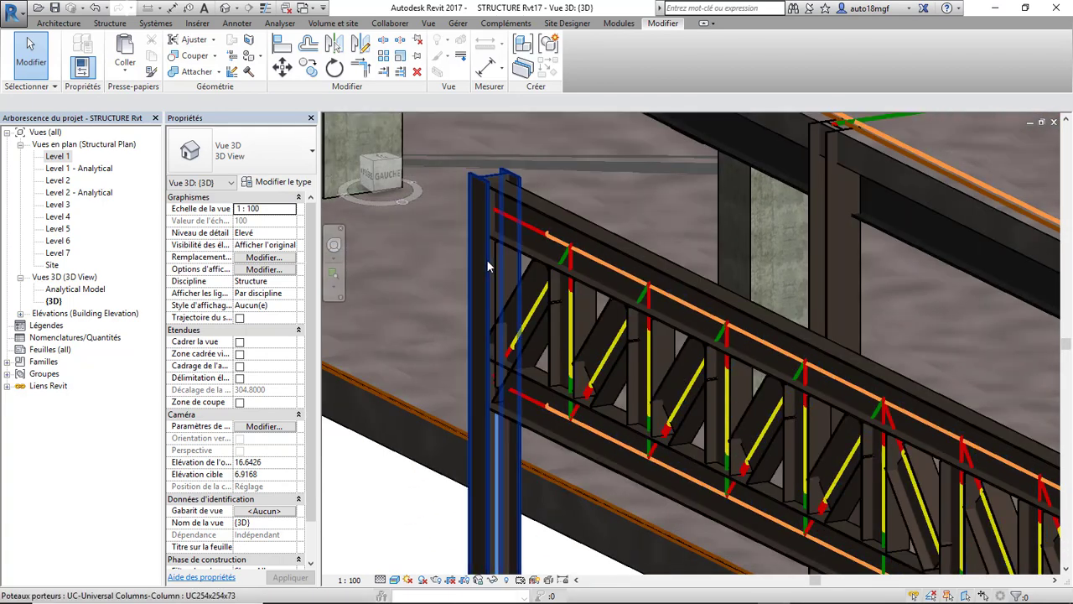
pyautogui.scroll(1, 487, 260)
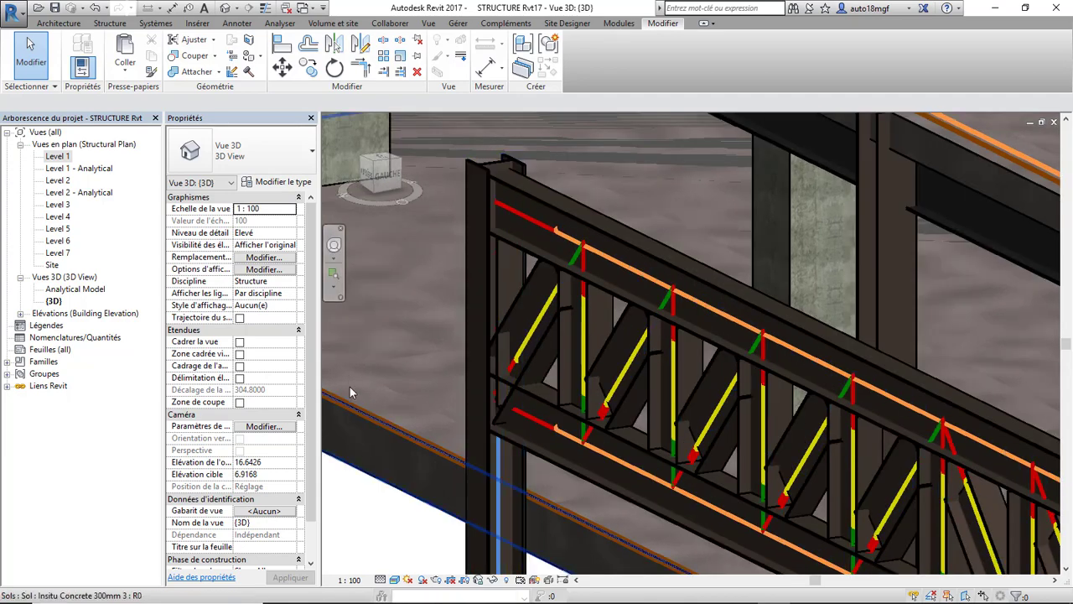
# - Inspect the properties of the front truss and of its end analytical bracing, then clear the selection
pyautogui.click(498, 392)
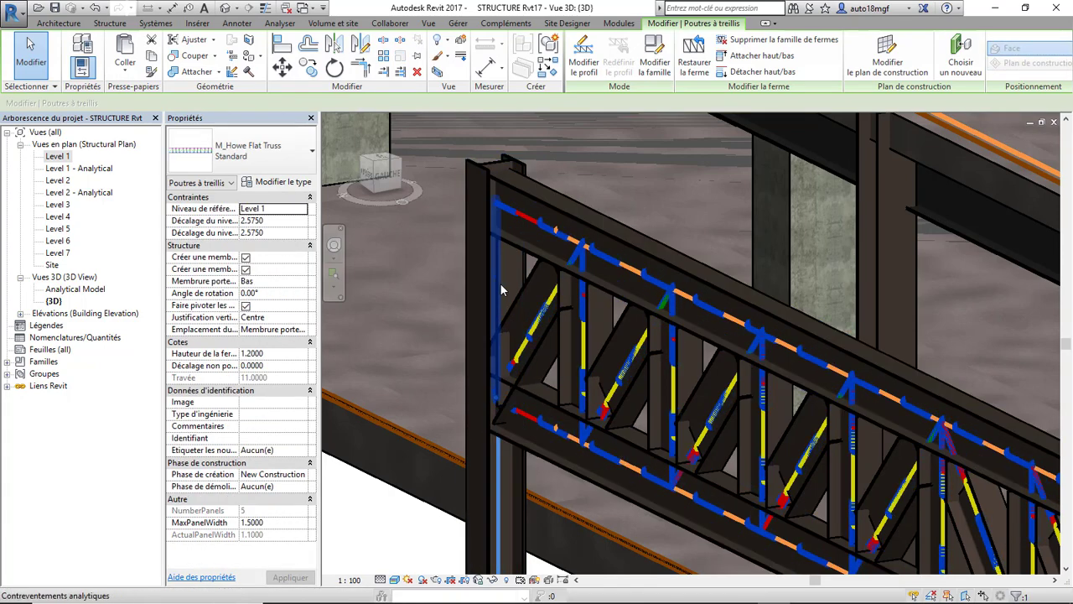
pyautogui.click(501, 290)
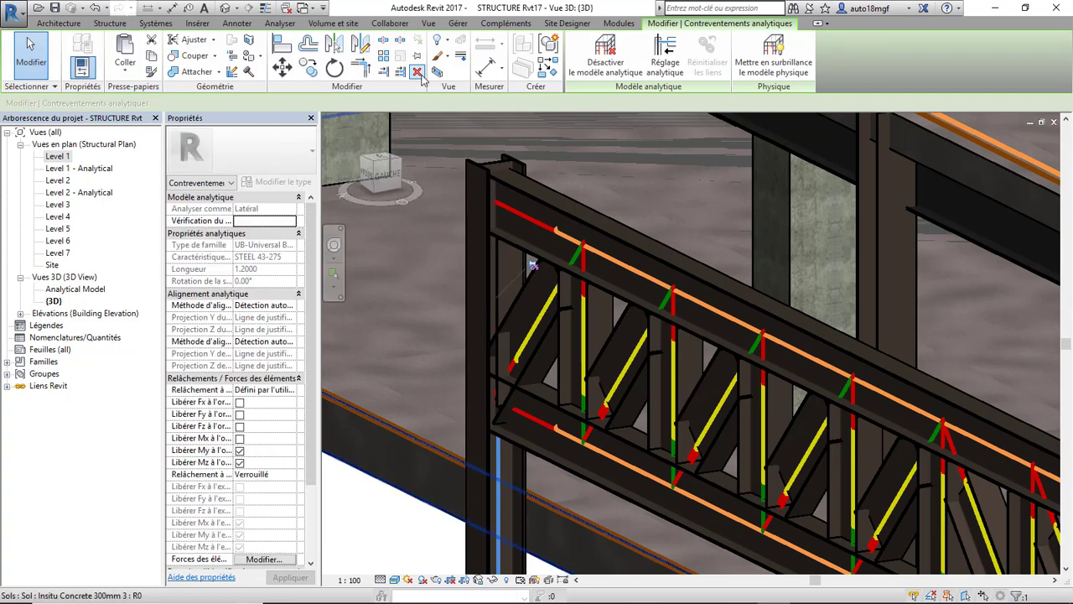
pyautogui.click(426, 150)
pyautogui.scroll(-3, 855, 383)
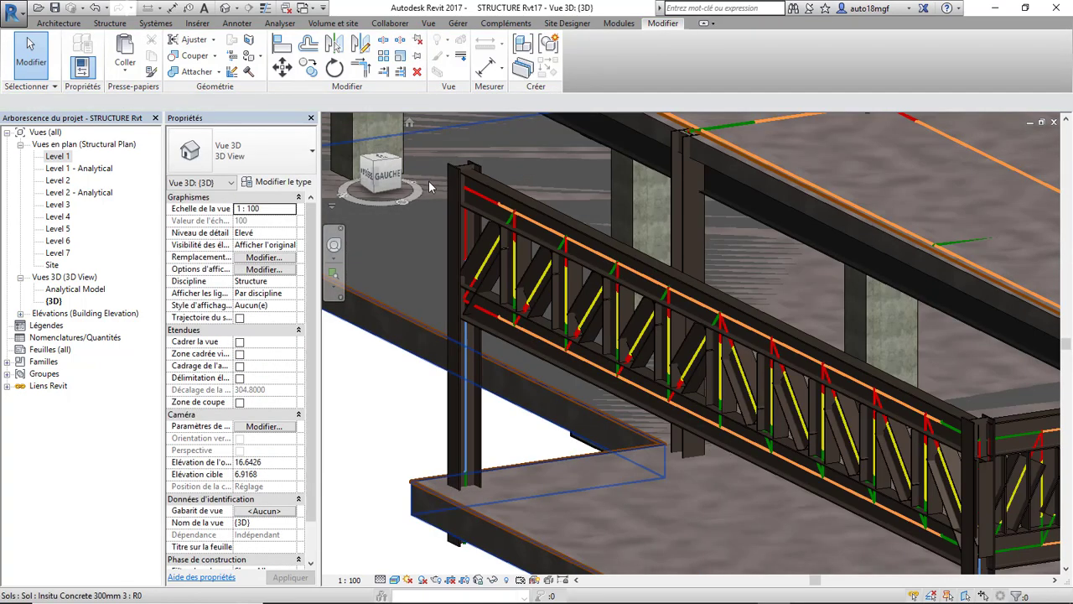
# - Select the front truss and examine its end connections at the corner column from several angles
pyautogui.scroll(2, 910, 447)
pyautogui.keyDown('shift'); pyautogui.moveTo(821, 404); pyautogui.dragTo(754, 382, button='middle'); pyautogui.keyUp('shift')
pyautogui.scroll(-3, 753, 383)
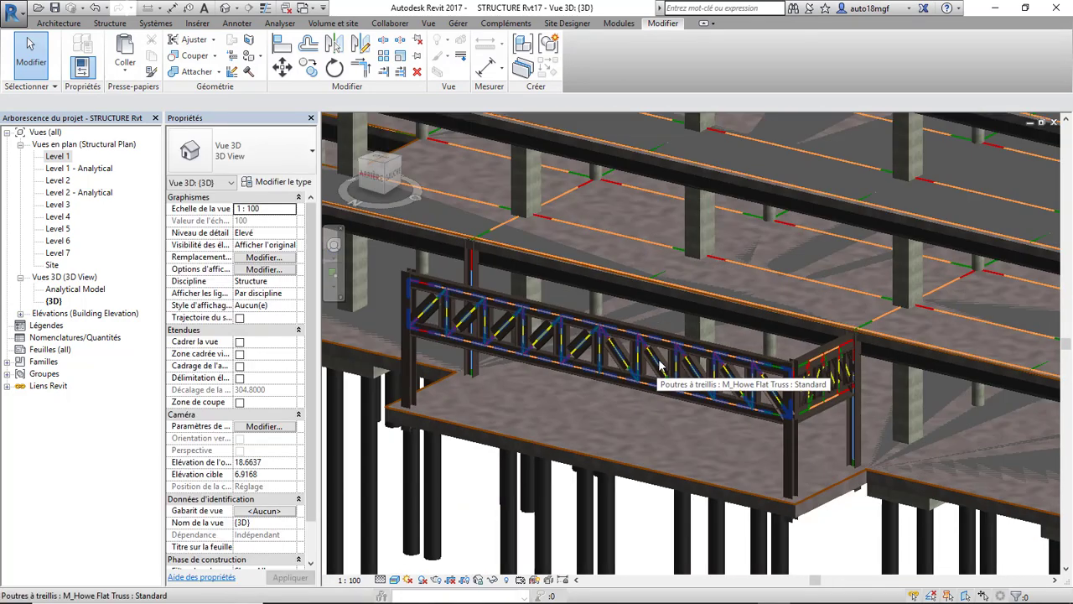
pyautogui.scroll(5, 759, 356)
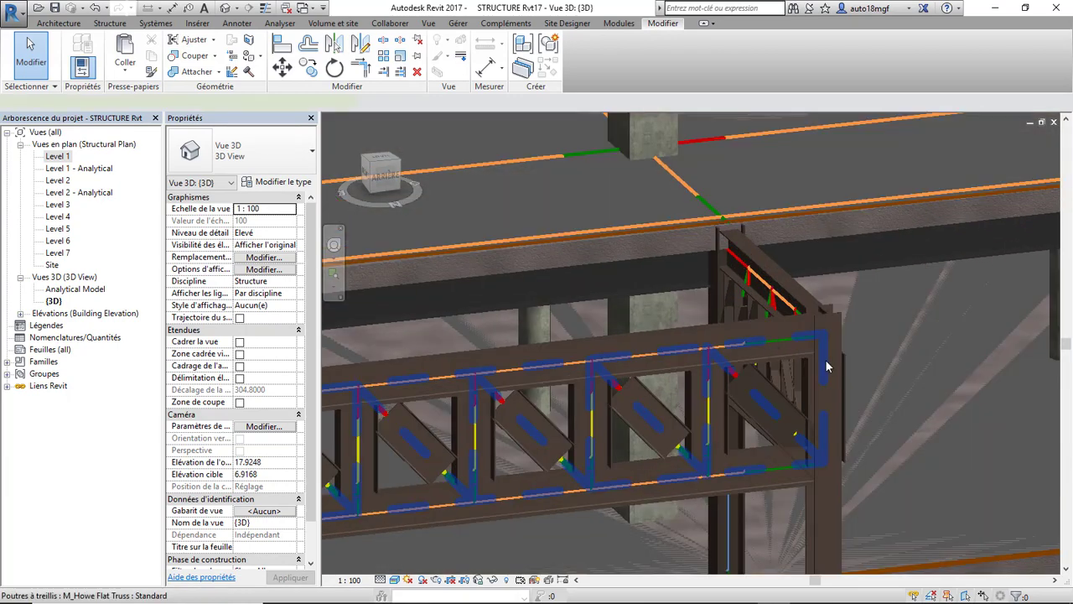
pyautogui.click(826, 366)
pyautogui.keyDown('shift'); pyautogui.moveTo(827, 366); pyautogui.dragTo(814, 377, button='middle'); pyautogui.keyUp('shift')
pyautogui.moveTo(731, 361)
pyautogui.keyDown('shift'); pyautogui.mouseDown(button='middle')
pyautogui.moveTo(752, 378)
pyautogui.moveTo(733, 383)
pyautogui.mouseUp(button='middle'); pyautogui.keyUp('shift')
pyautogui.scroll(-1, 730, 383)
pyautogui.scroll(-3, 611, 207)
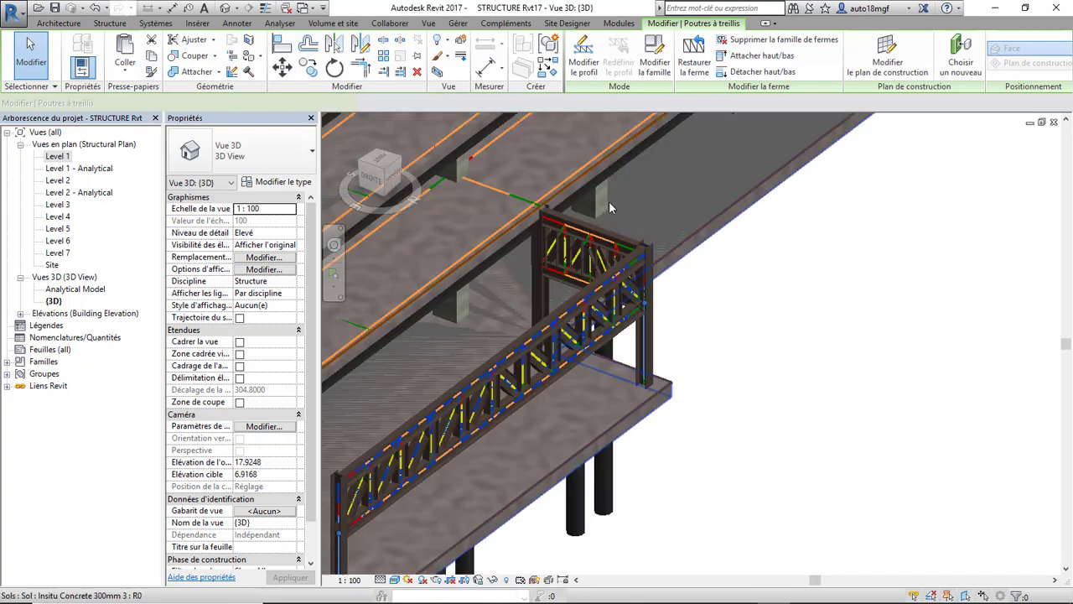
pyautogui.scroll(4, 658, 279)
pyautogui.scroll(2, 658, 280)
pyautogui.keyDown('shift'); pyautogui.moveTo(634, 293); pyautogui.dragTo(642, 314, button='middle'); pyautogui.keyUp('shift')
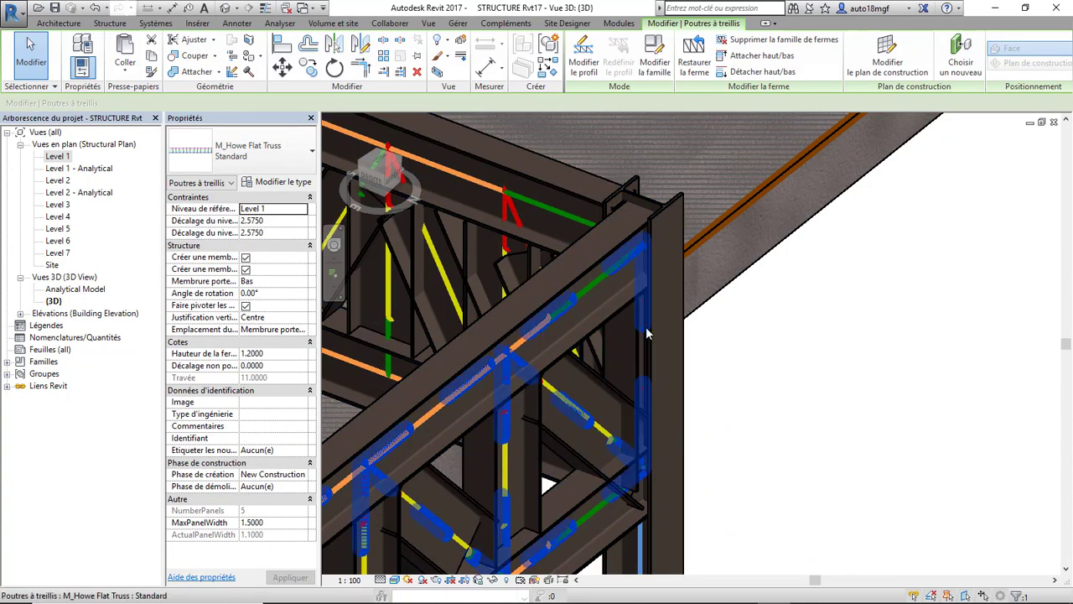
# - Unpin the front truss's end vertical web member at the corner column and delete it
pyautogui.press('Tab')
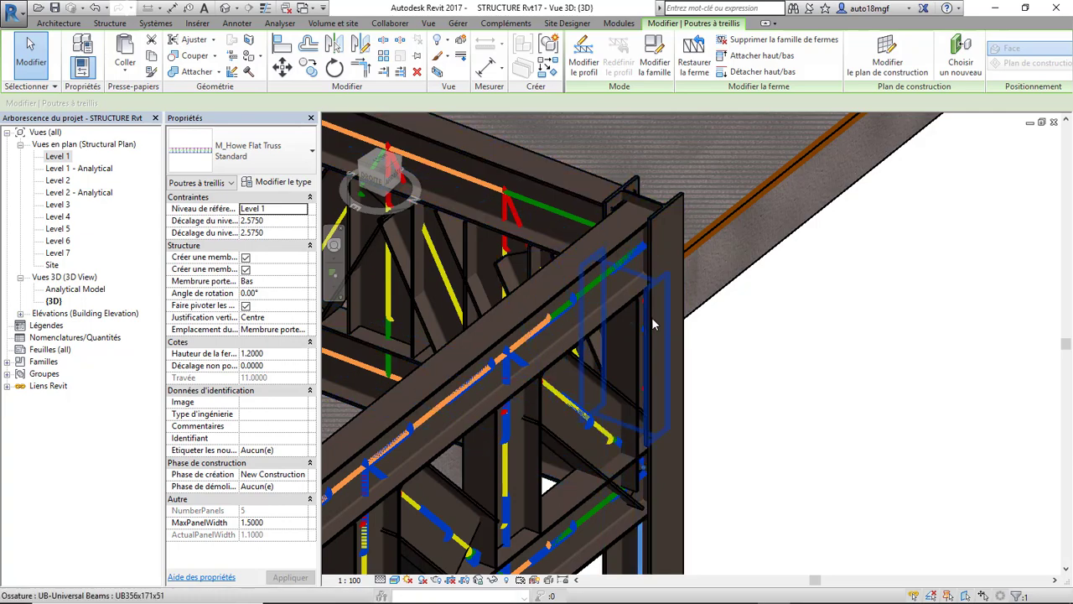
pyautogui.press('Tab')
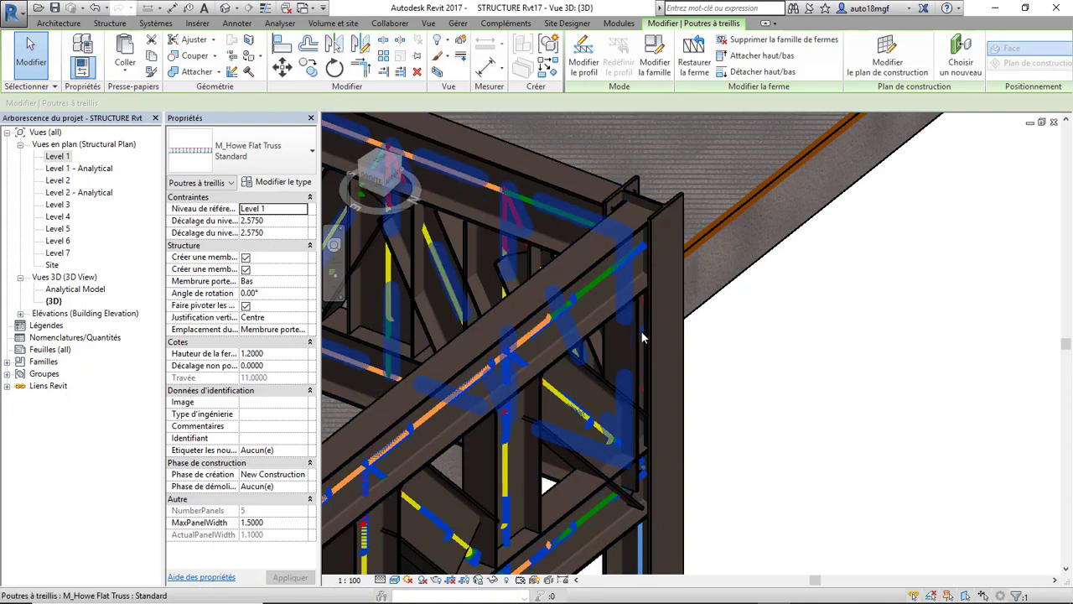
pyautogui.click(649, 329)
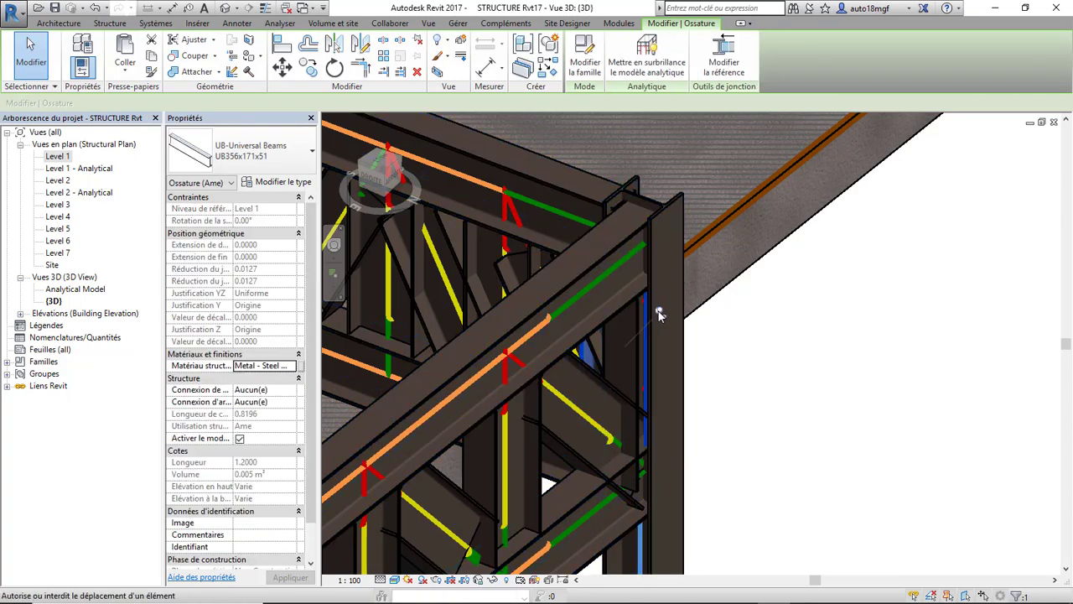
pyautogui.click(652, 312)
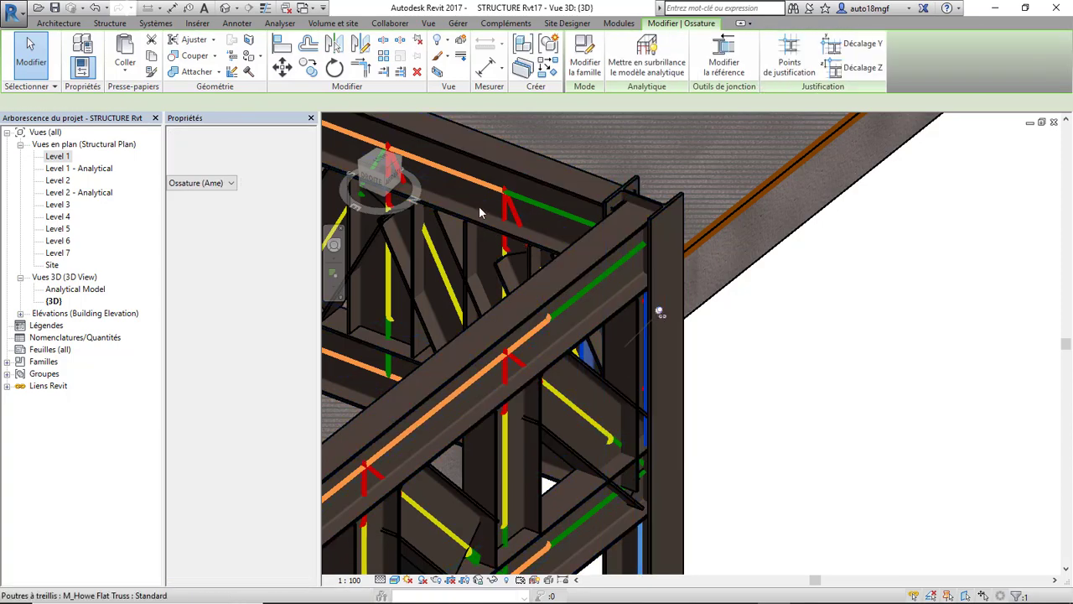
pyautogui.click(419, 75)
# - Duplicate the front truss's M_Howe Flat Truss type as Standard 3
pyautogui.scroll(-2, 735, 320)
pyautogui.keyDown('shift'); pyautogui.moveTo(687, 320); pyautogui.dragTo(773, 342, button='middle'); pyautogui.keyUp('shift')
pyautogui.scroll(-3, 773, 341)
pyautogui.keyDown('shift'); pyautogui.moveTo(694, 382); pyautogui.dragTo(586, 404, button='middle'); pyautogui.keyUp('shift')
pyautogui.scroll(3, 711, 470)
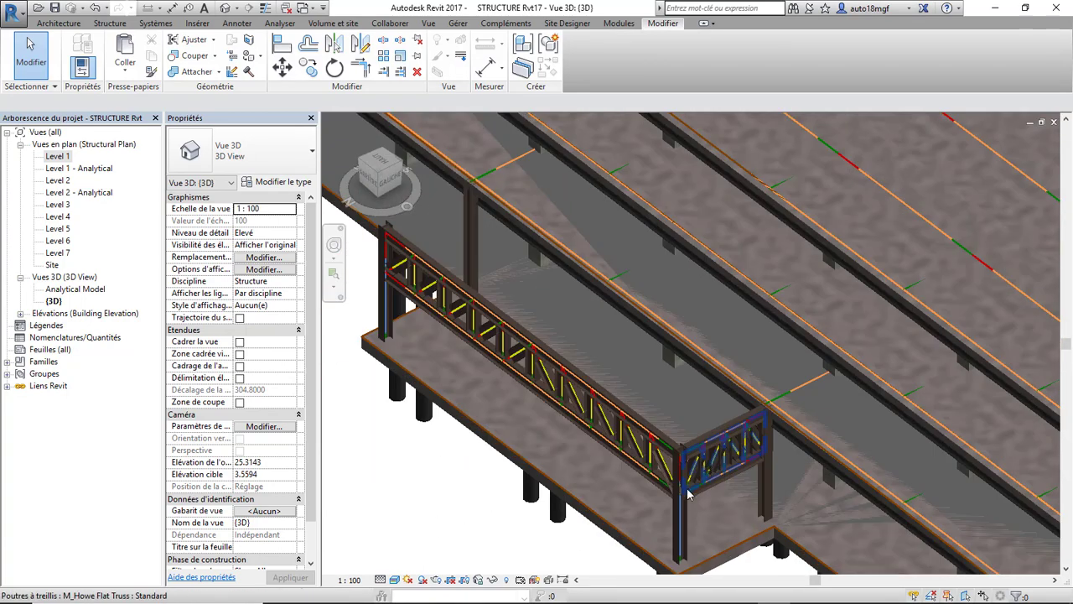
pyautogui.scroll(-2, 689, 495)
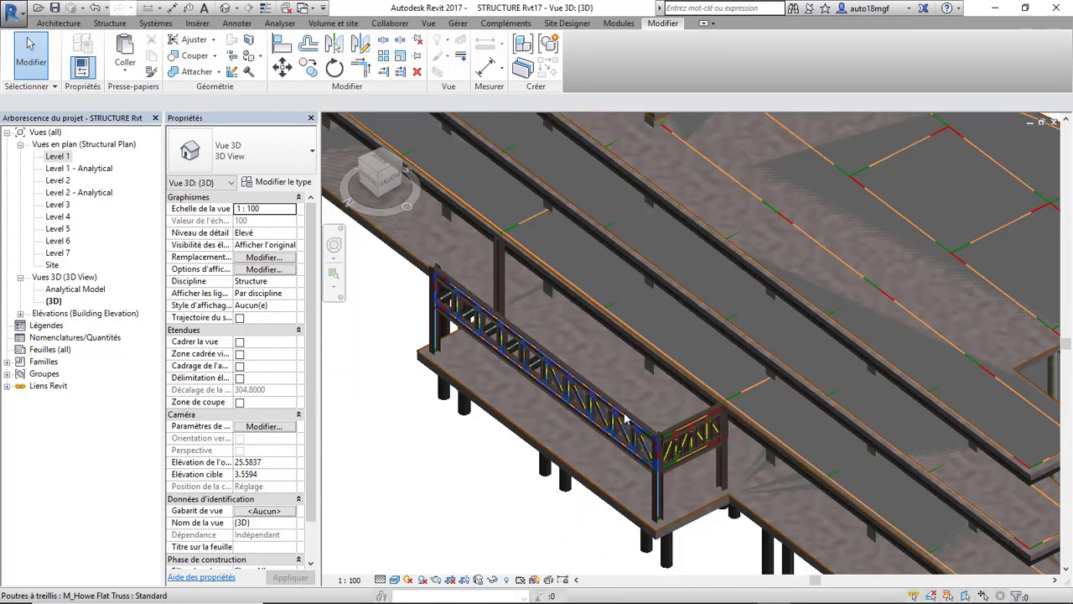
pyautogui.click(547, 441)
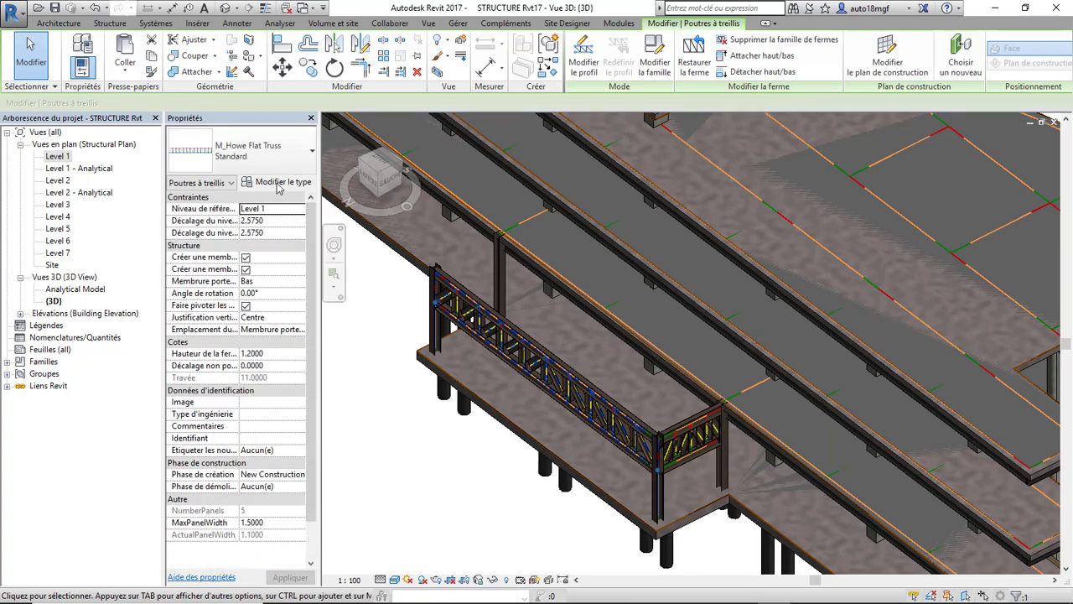
pyautogui.click(279, 183)
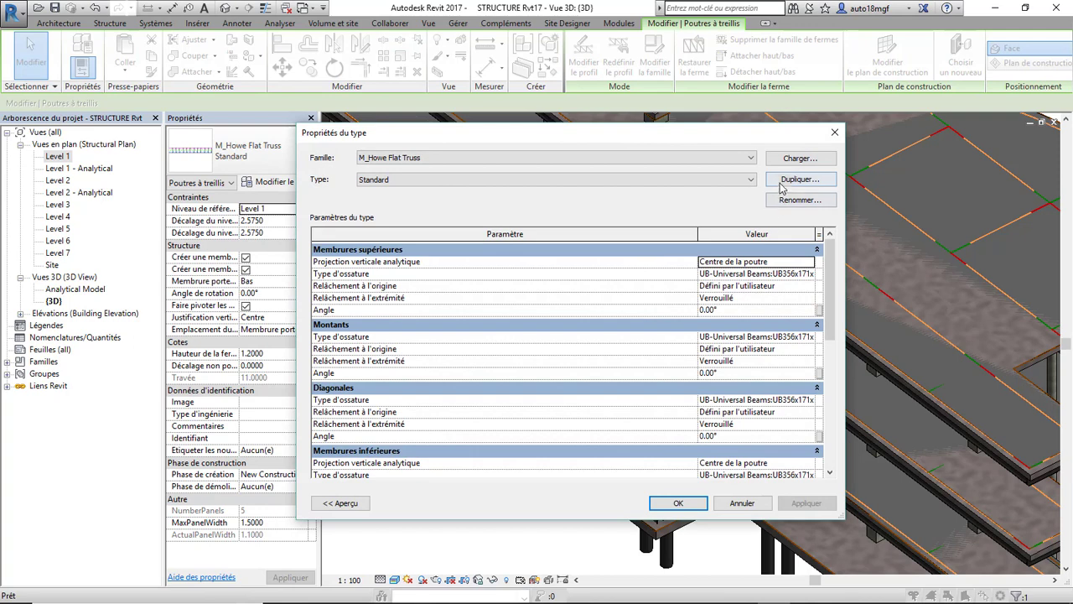
pyautogui.click(781, 180)
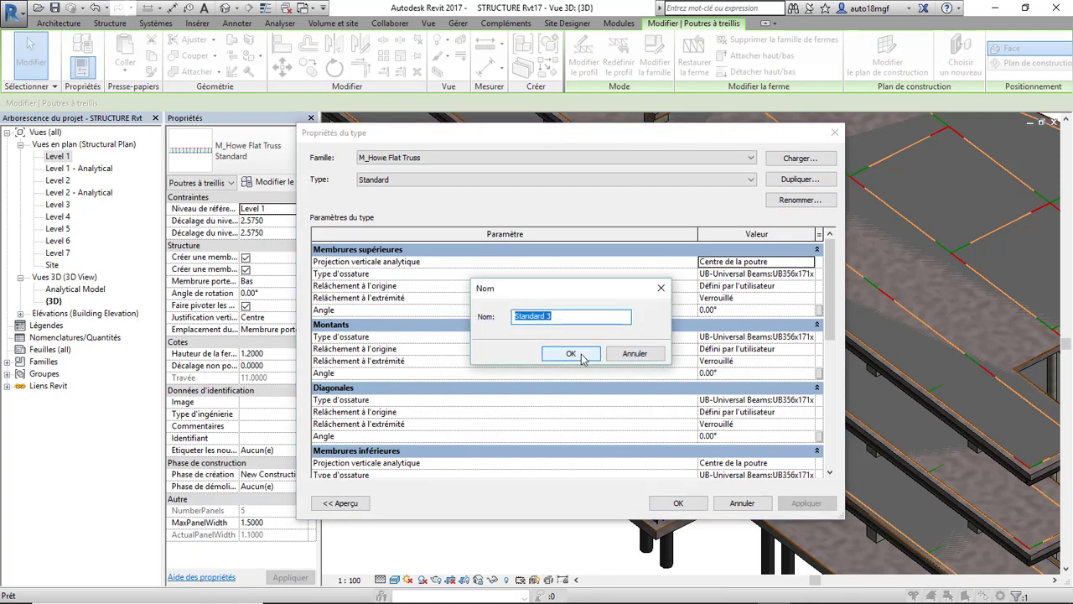
pyautogui.click(583, 357)
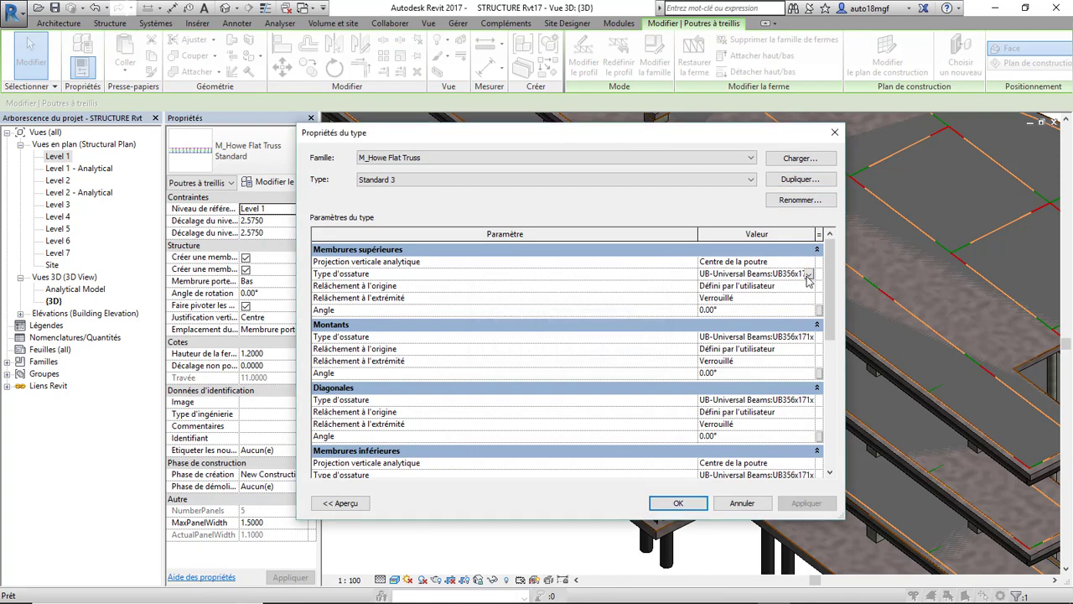
# - Set the framing type of Standard 3's top chords, verticals and diagonals to M_HSS-Round Structural Tubing:HSS101.6X4.8 and apply the type changes
pyautogui.click(808, 275)
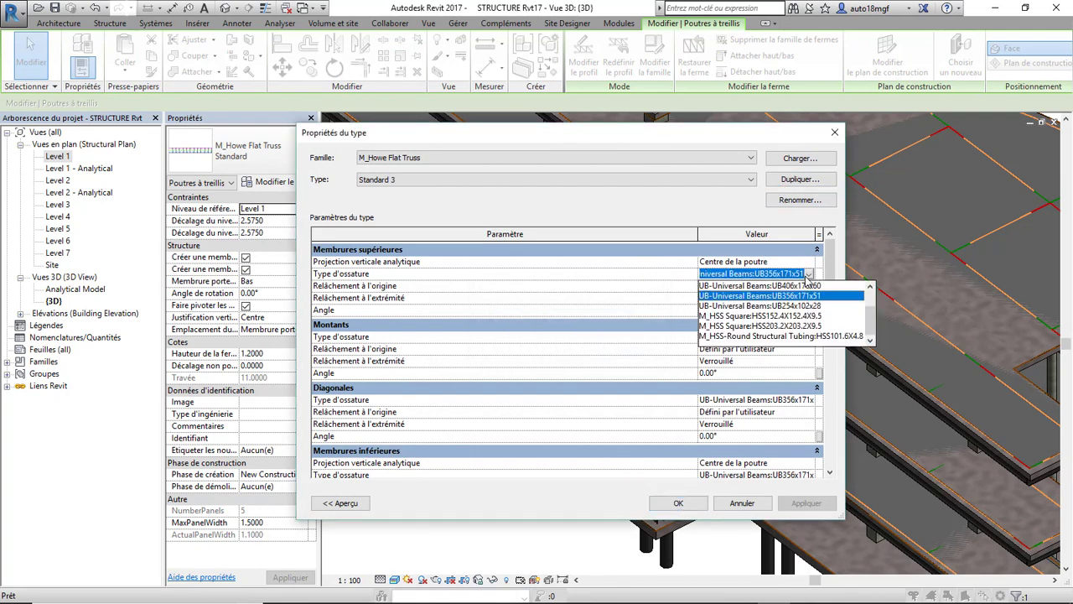
pyautogui.click(734, 336)
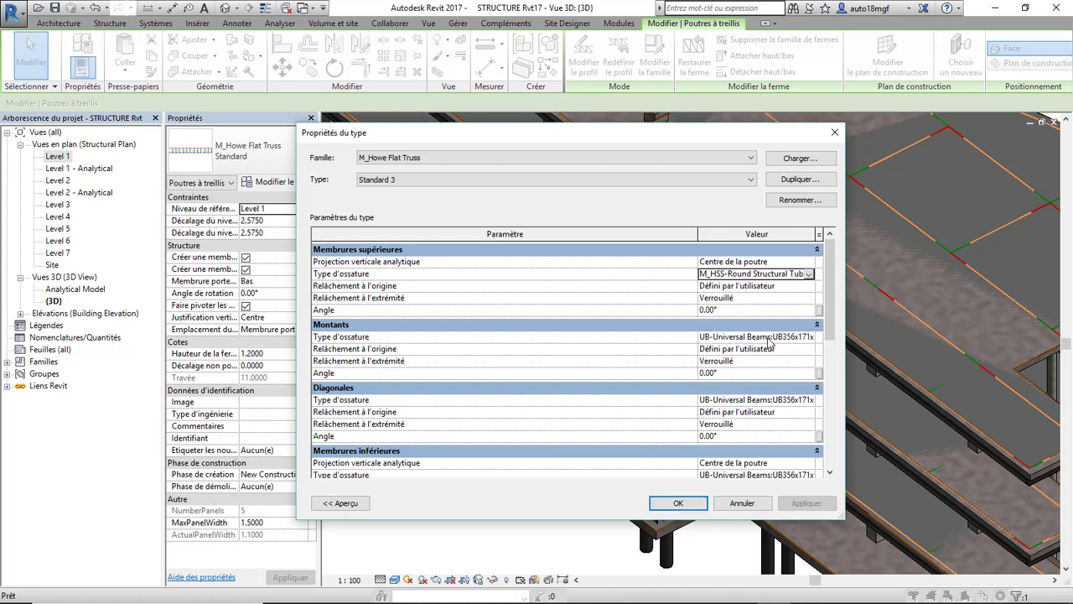
pyautogui.click(808, 336)
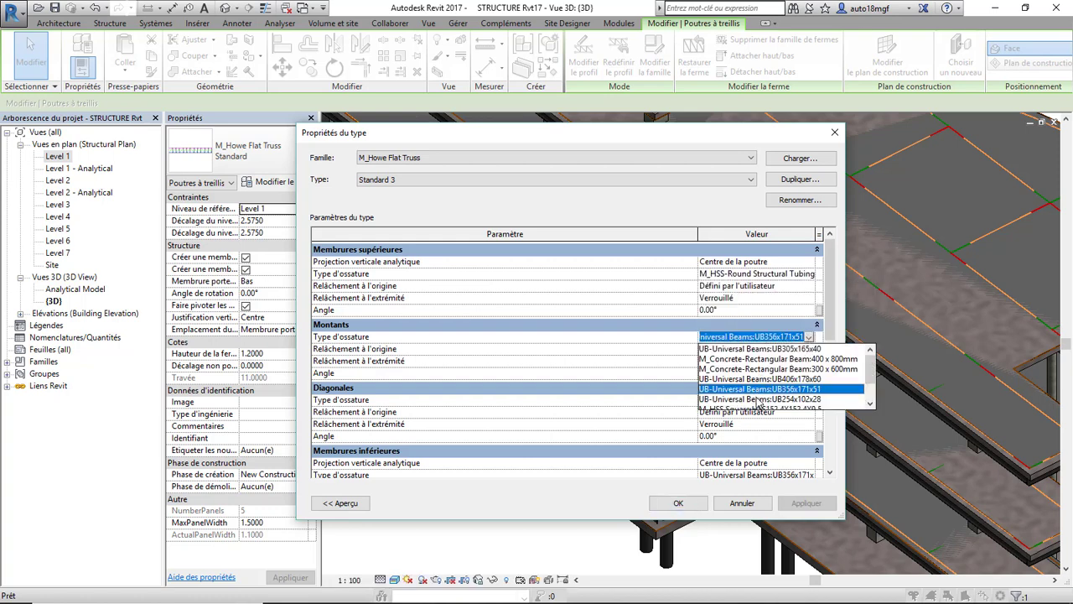
pyautogui.scroll(-1, 757, 404)
pyautogui.click(751, 400)
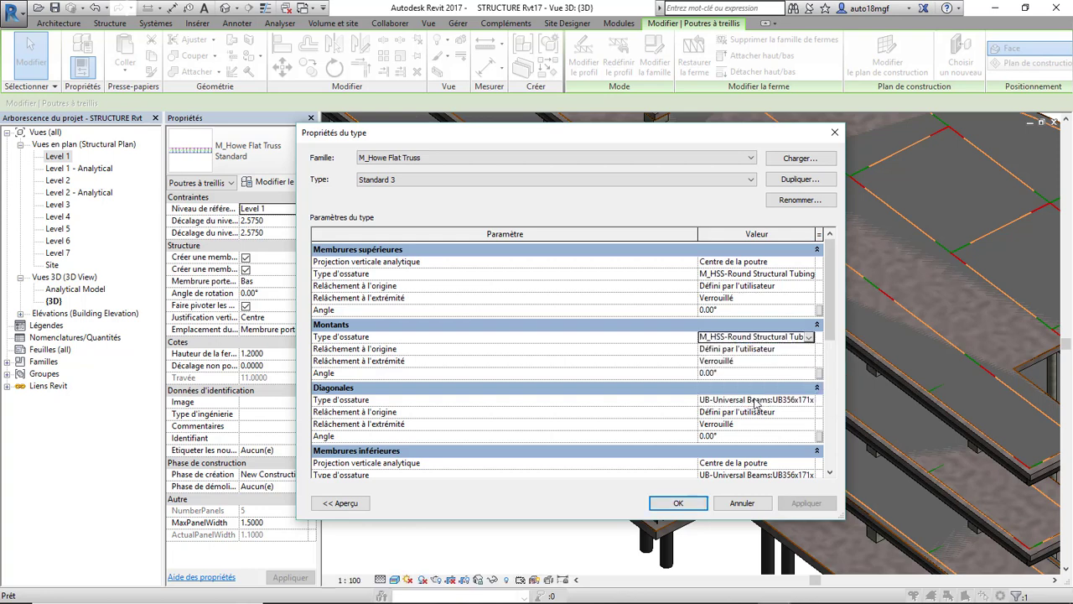
pyautogui.click(809, 400)
pyautogui.scroll(-2, 776, 453)
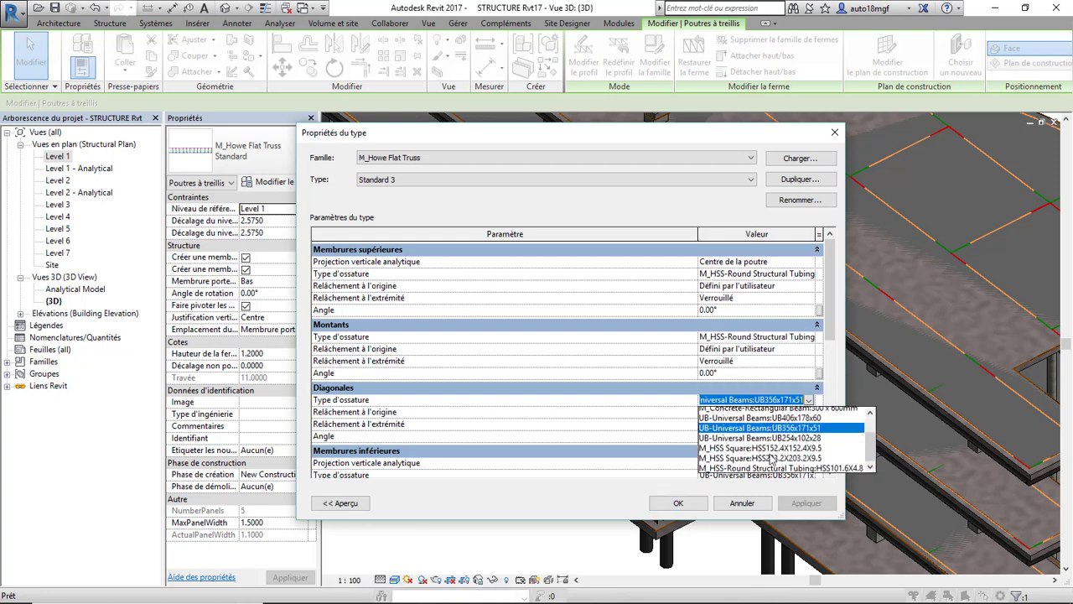
pyautogui.click(750, 466)
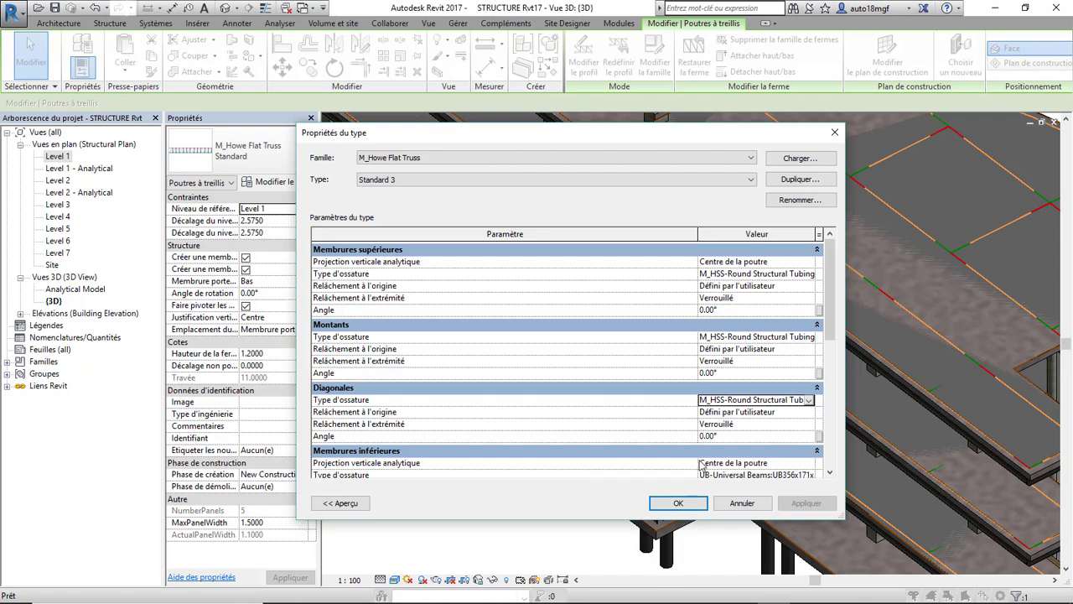
pyautogui.click(677, 503)
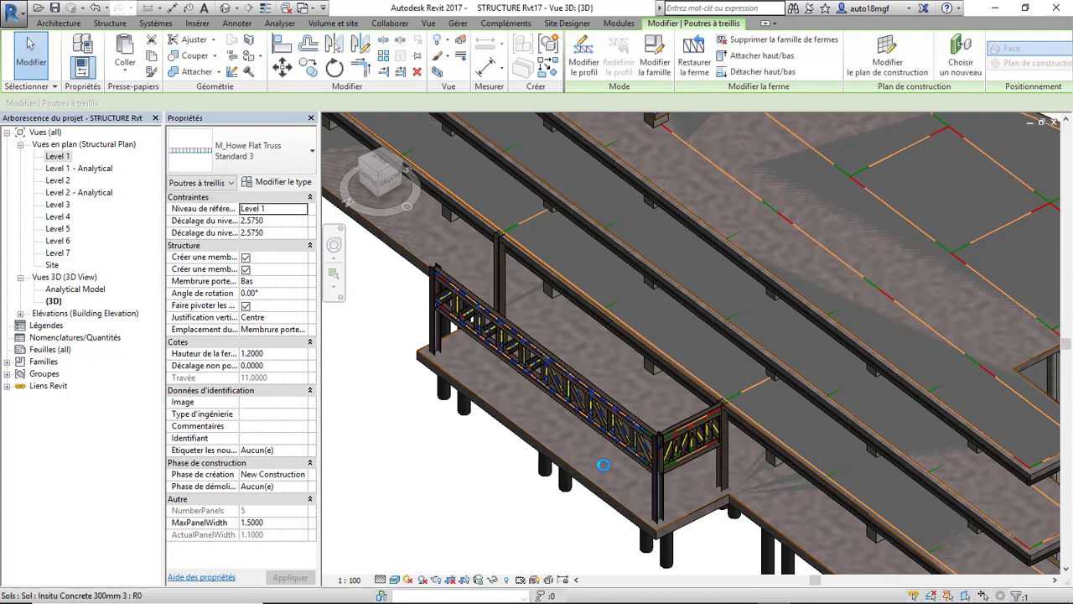
# - Change the short side truss to the M_Howe Flat Truss type Standard 3
pyautogui.scroll(3, 597, 409)
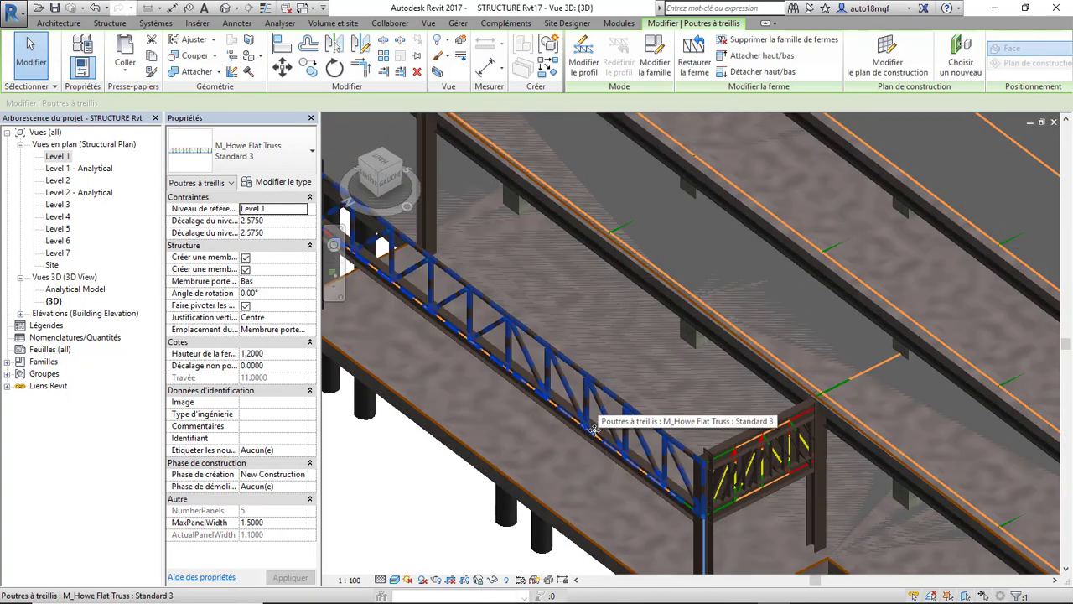
pyautogui.keyDown('shift'); pyautogui.moveTo(590, 428); pyautogui.dragTo(680, 442, button='middle'); pyautogui.keyUp('shift')
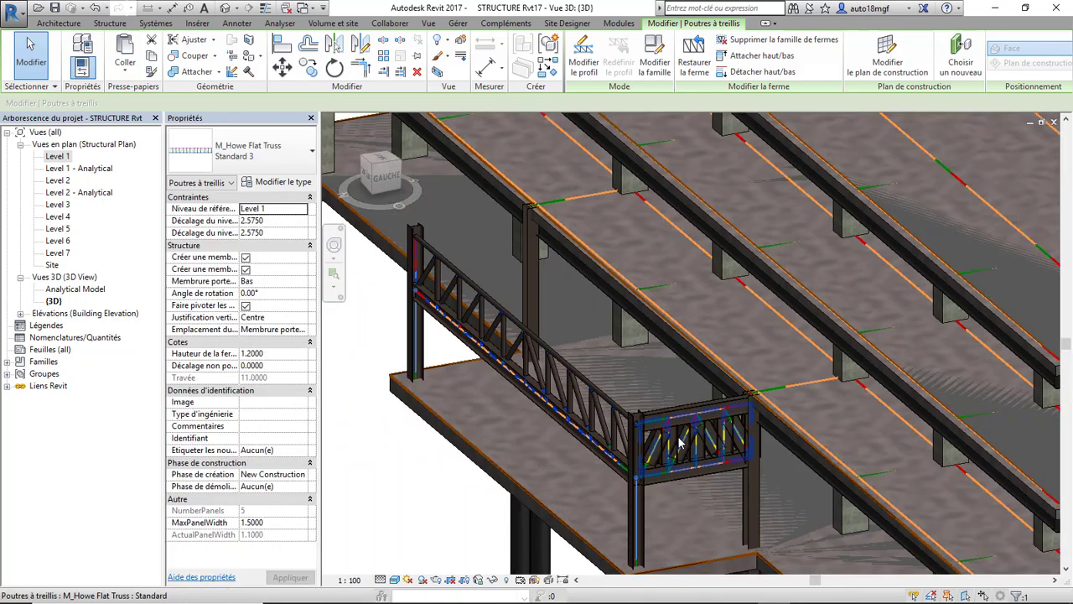
pyautogui.click(273, 159)
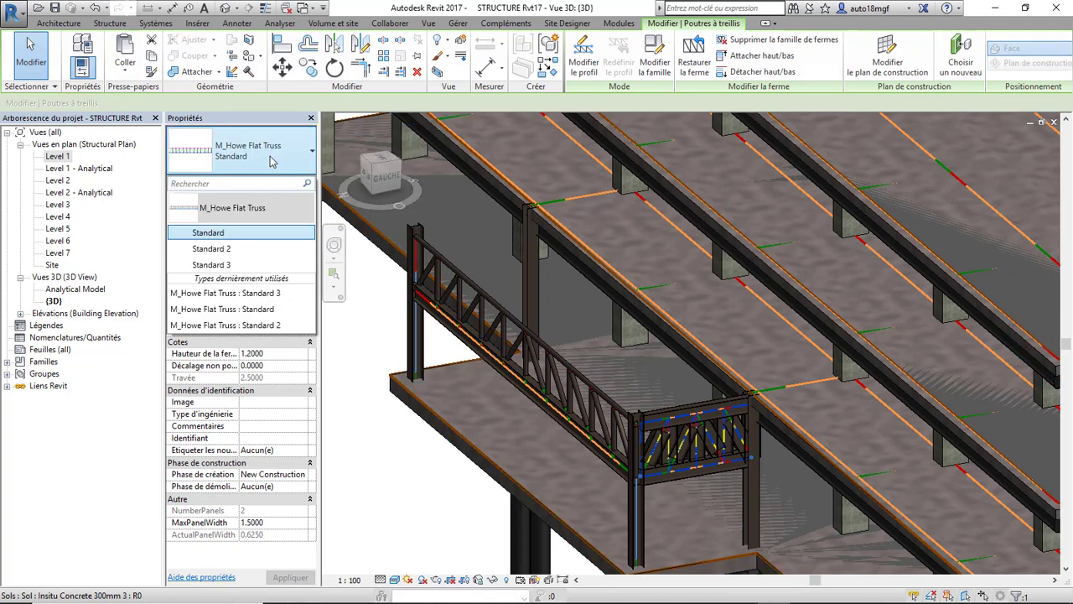
pyautogui.click(209, 233)
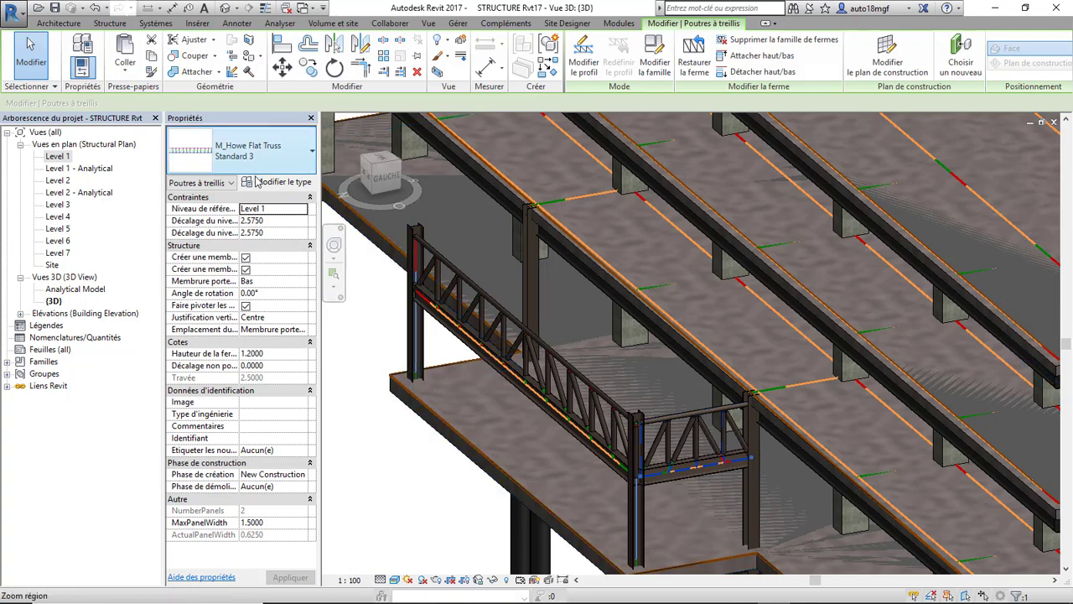
# - Set the bottom chord framing type of Standard 3 to the same M_HSS-Round Structural Tubing as its other members
pyautogui.click(277, 183)
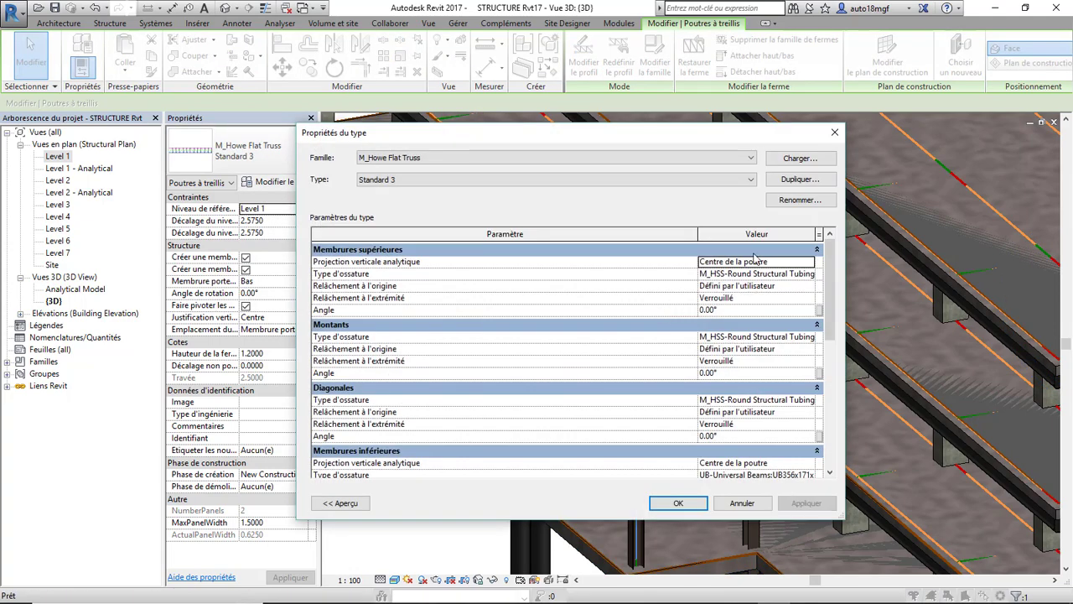
pyautogui.scroll(-6, 740, 432)
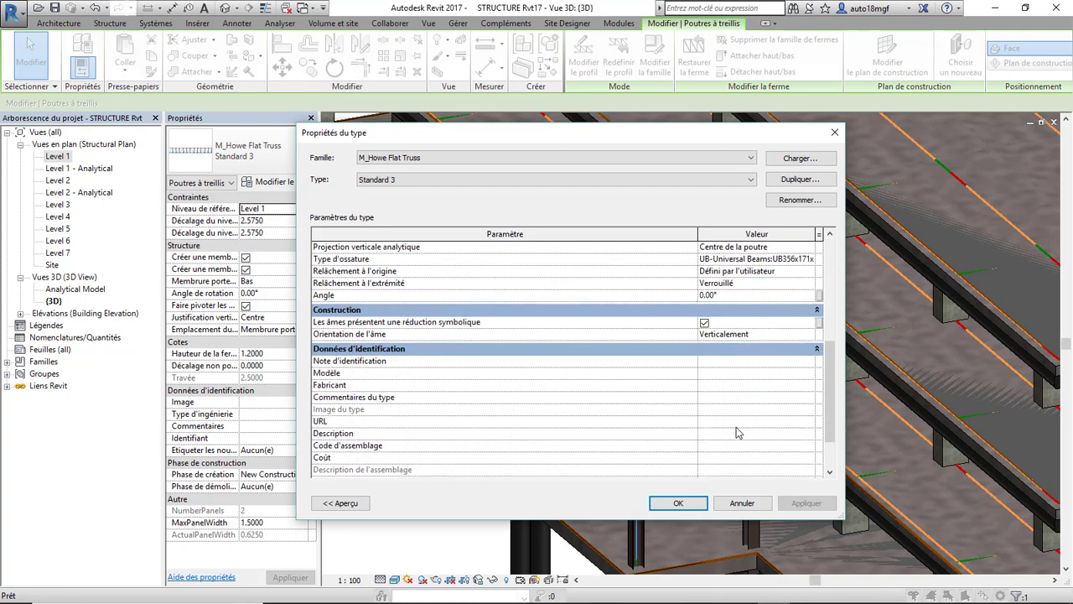
pyautogui.scroll(1, 710, 350)
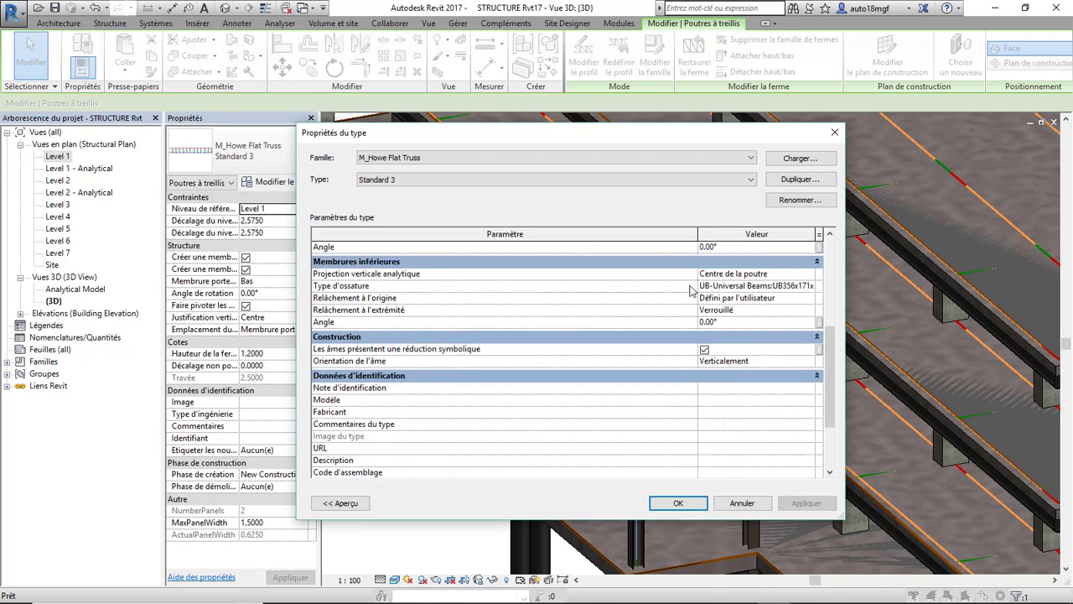
pyautogui.click(809, 286)
pyautogui.click(741, 347)
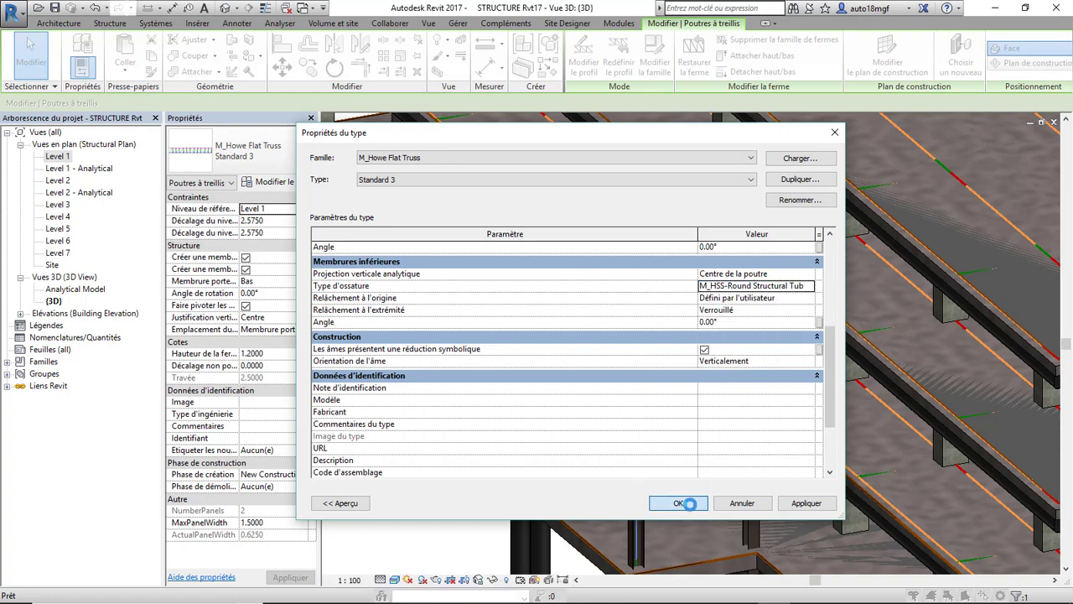
pyautogui.click(688, 503)
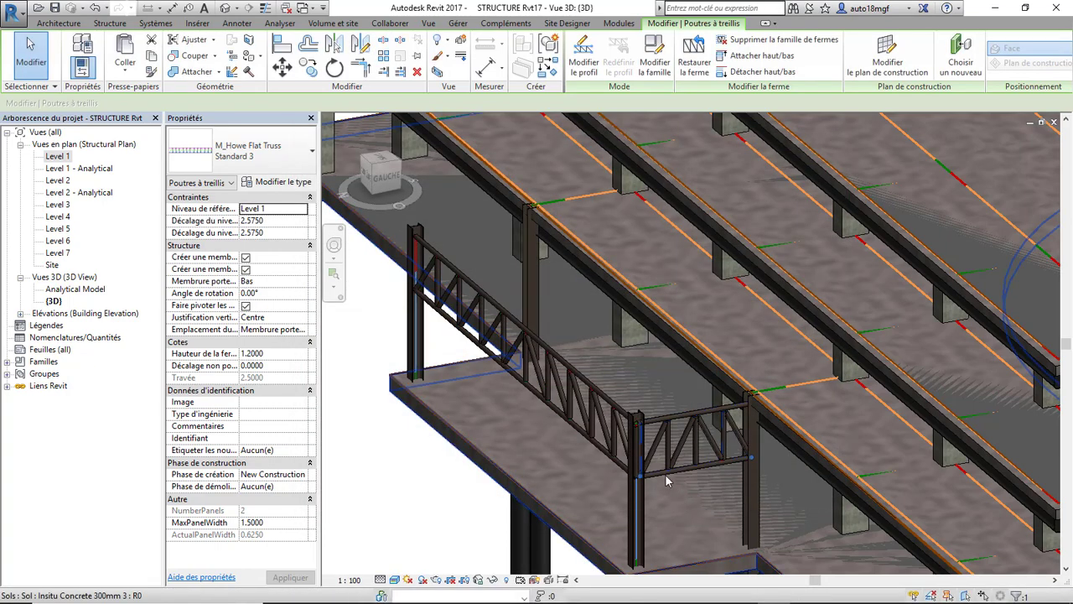
# - Orient the 3D view to the building's rear face so the front truss is seen nearly straight on
pyautogui.keyDown('shift'); pyautogui.moveTo(487, 431); pyautogui.dragTo(576, 431, button='middle'); pyautogui.keyUp('shift')
pyautogui.scroll(-5, 575, 431)
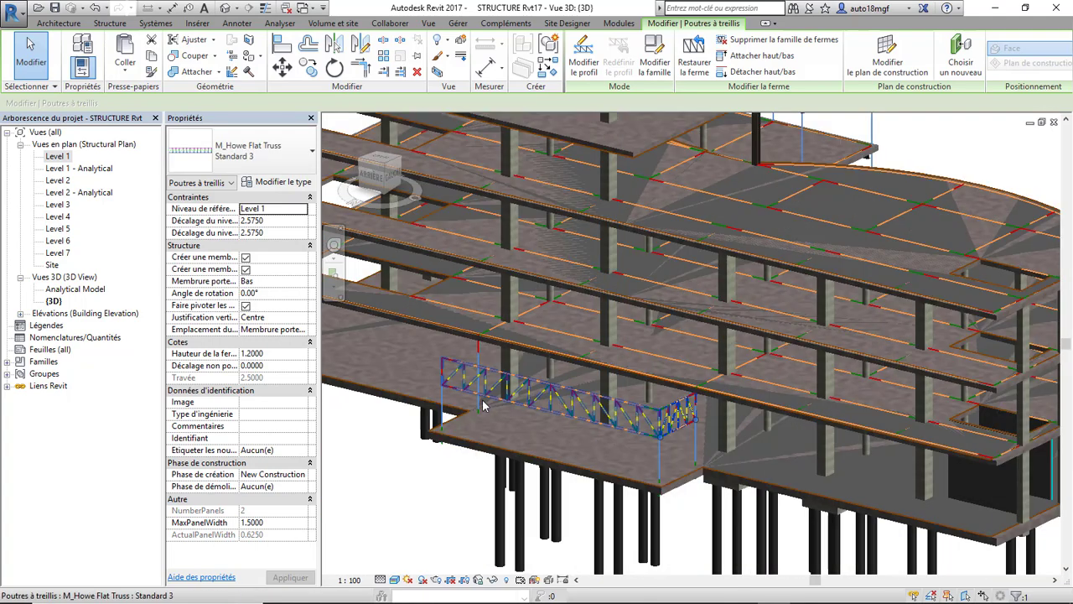
pyautogui.click(373, 182)
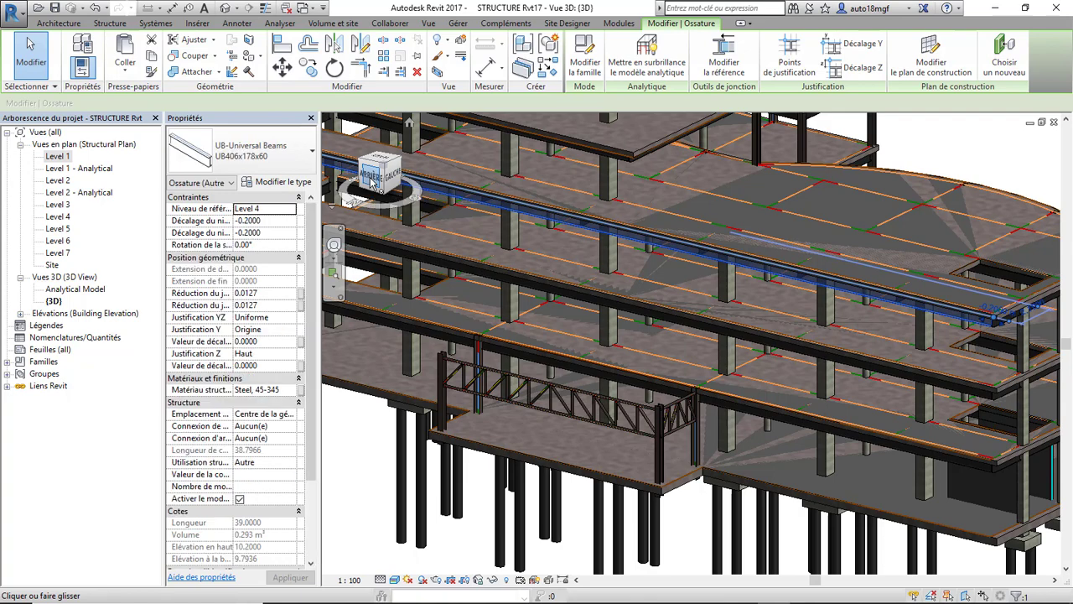
pyautogui.scroll(-3, 577, 333)
pyautogui.keyDown('shift'); pyautogui.moveTo(577, 334); pyautogui.dragTo(684, 273, button='middle'); pyautogui.keyUp('shift')
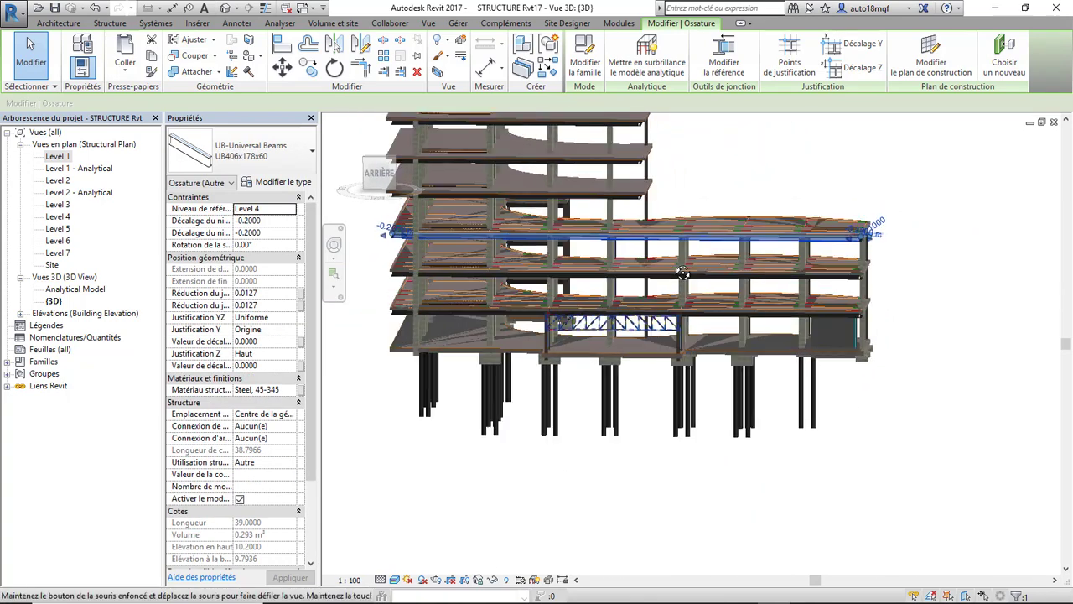
pyautogui.scroll(2, 425, 209)
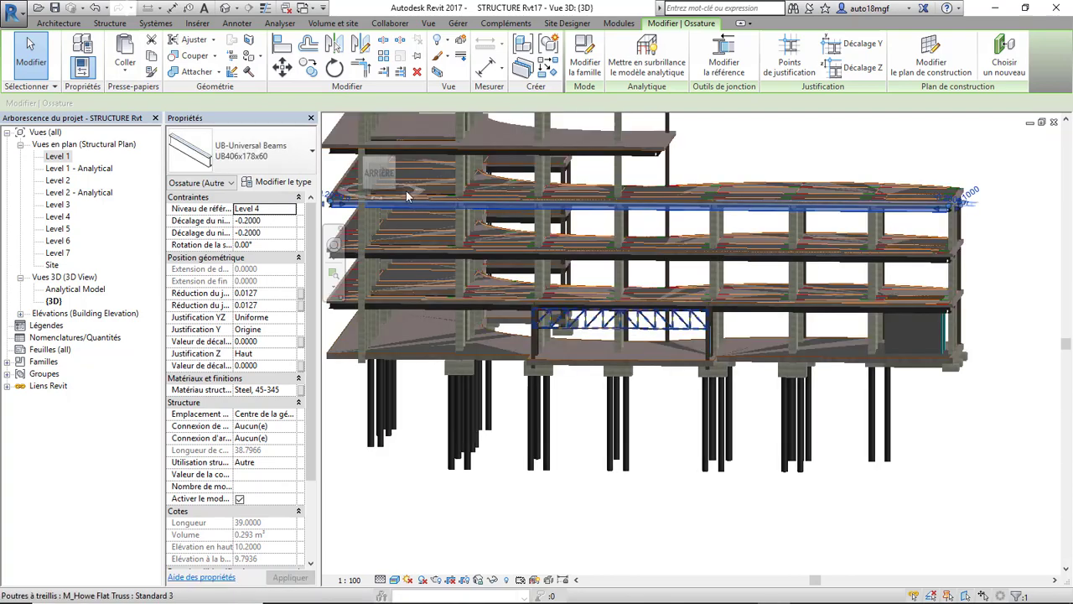
pyautogui.doubleClick(545, 359)
pyautogui.scroll(-1, 581, 408)
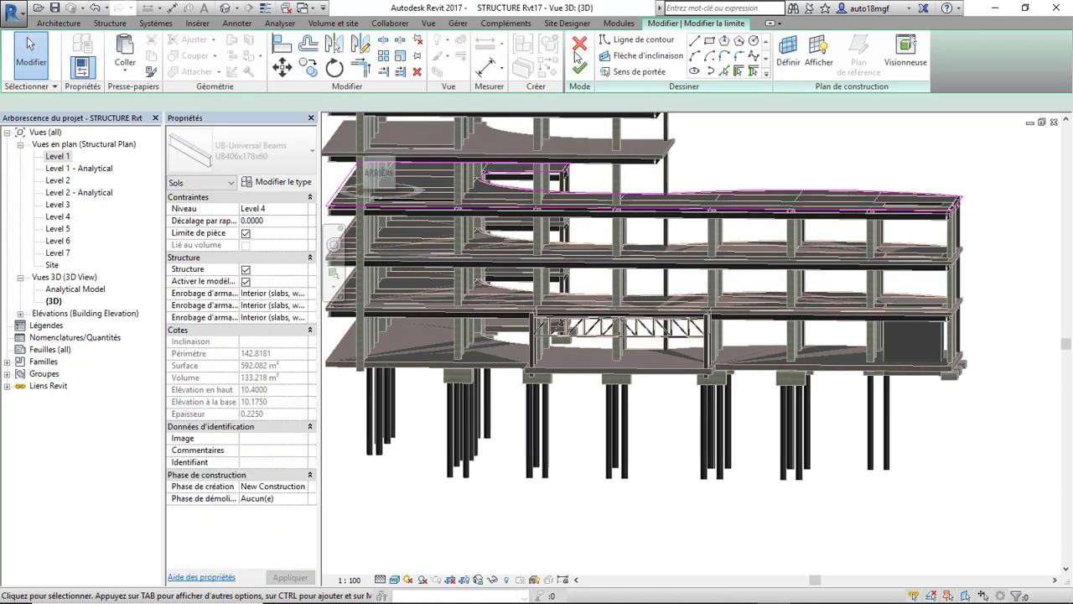
pyautogui.scroll(2, 586, 333)
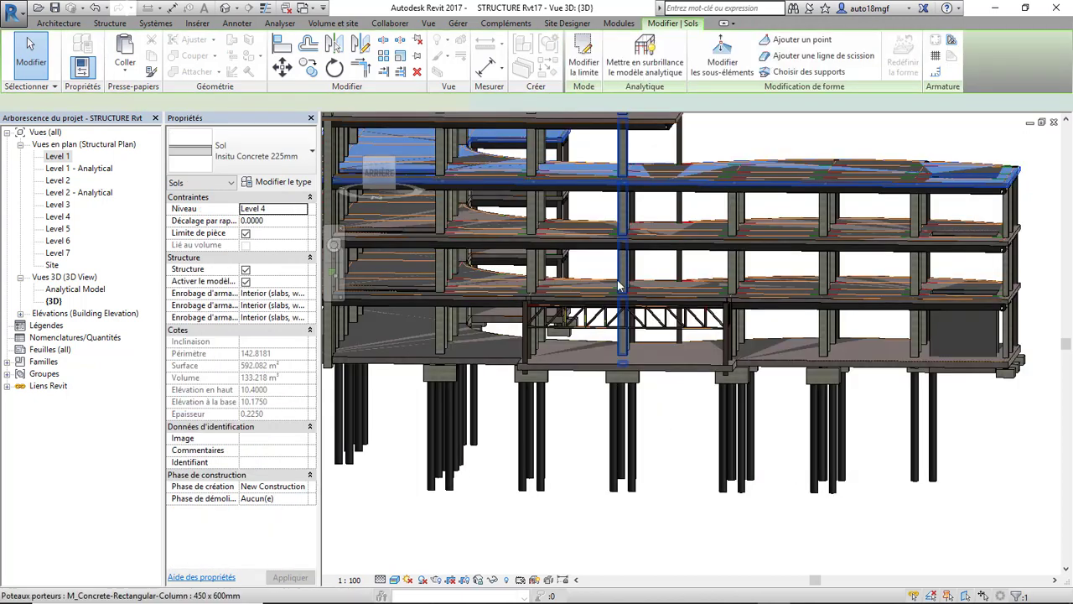
# - Open the front truss's profile for editing and try to sketch a bottom chord arc between its two columns
pyautogui.click(600, 192)
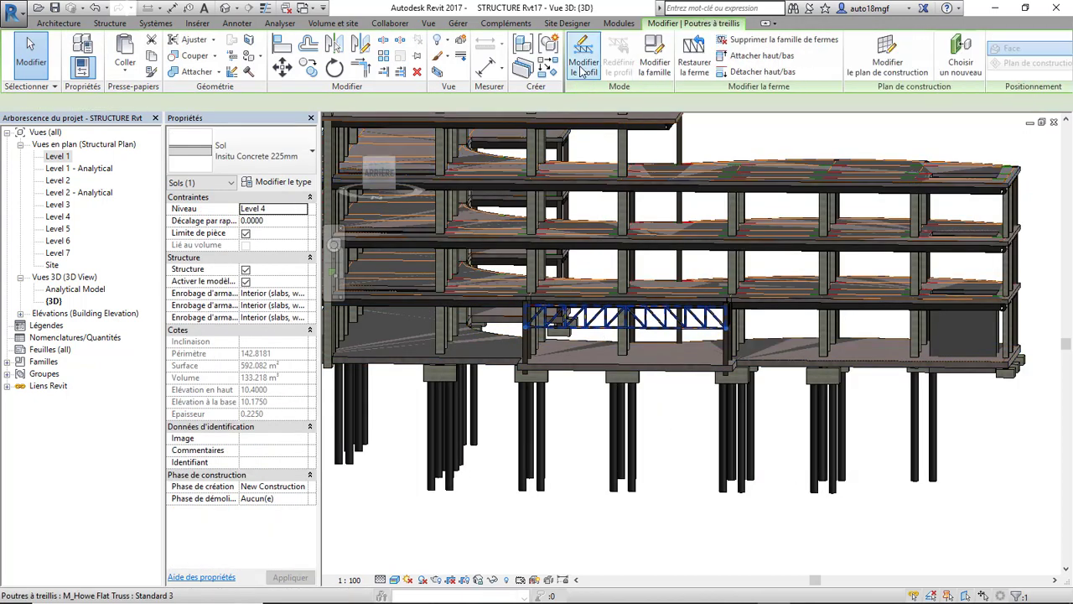
pyautogui.click(584, 67)
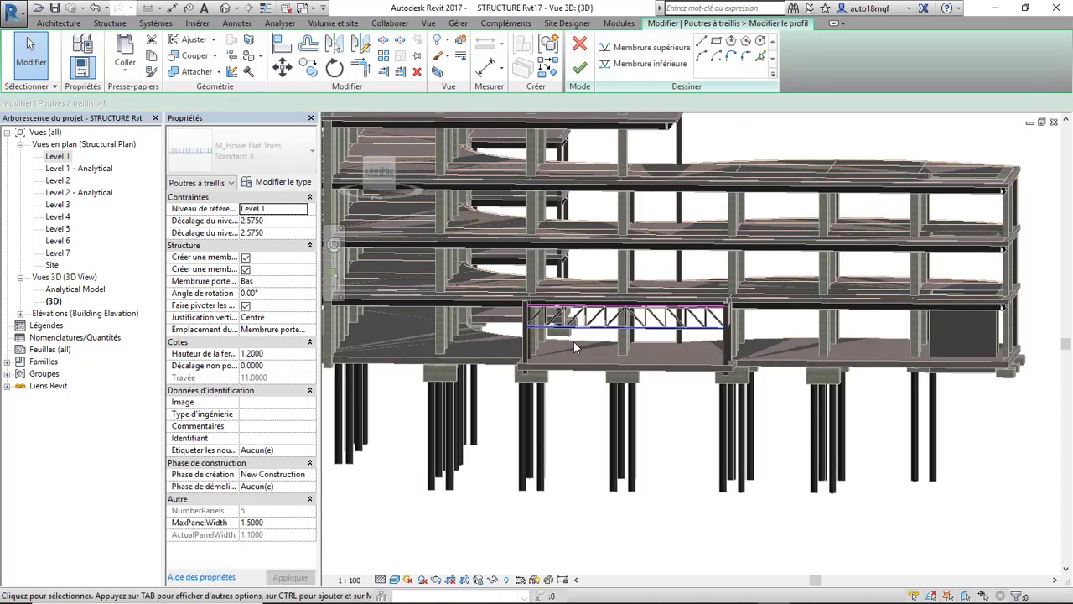
pyautogui.scroll(2, 574, 340)
pyautogui.click(629, 64)
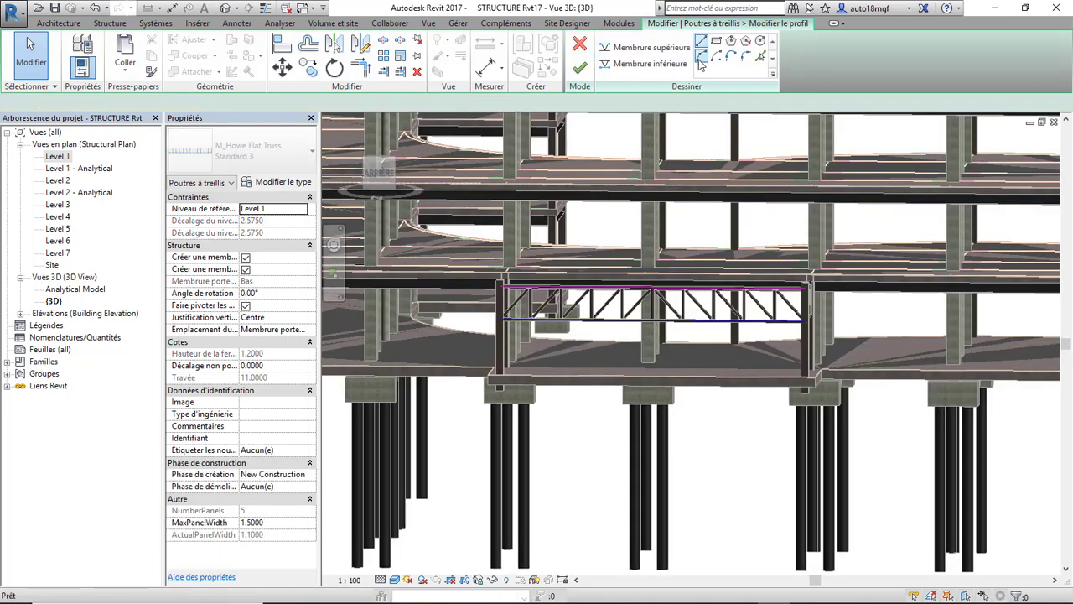
pyautogui.scroll(1, 505, 327)
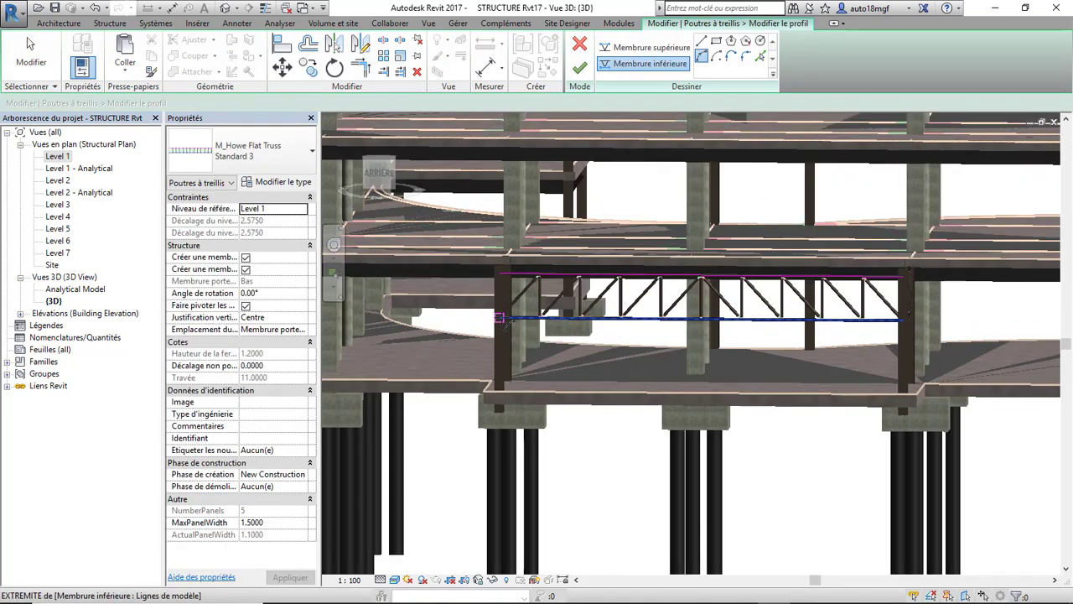
pyautogui.click(500, 319)
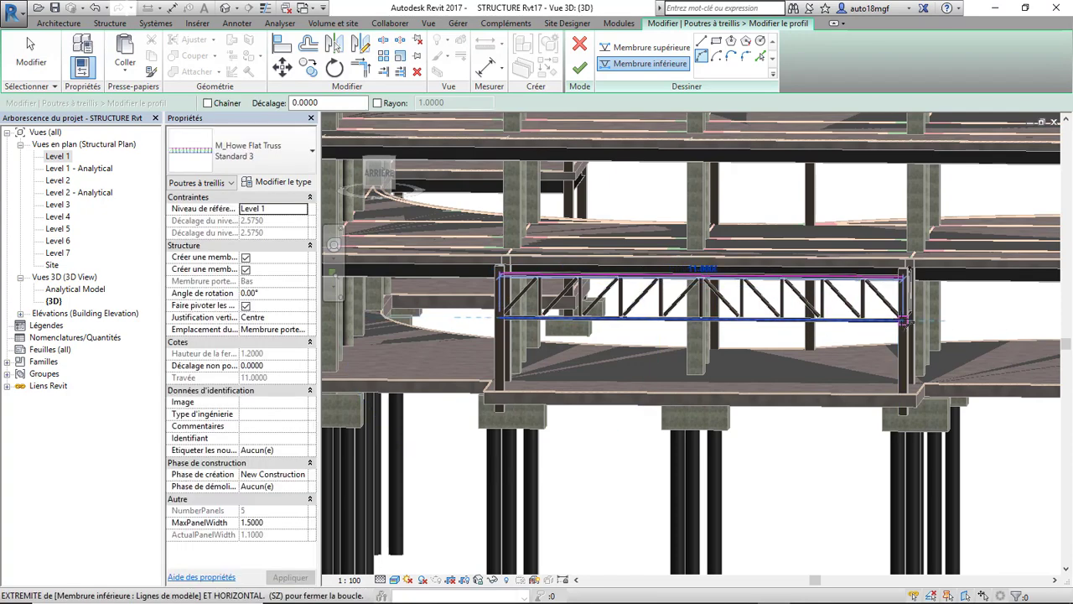
pyautogui.click(908, 319)
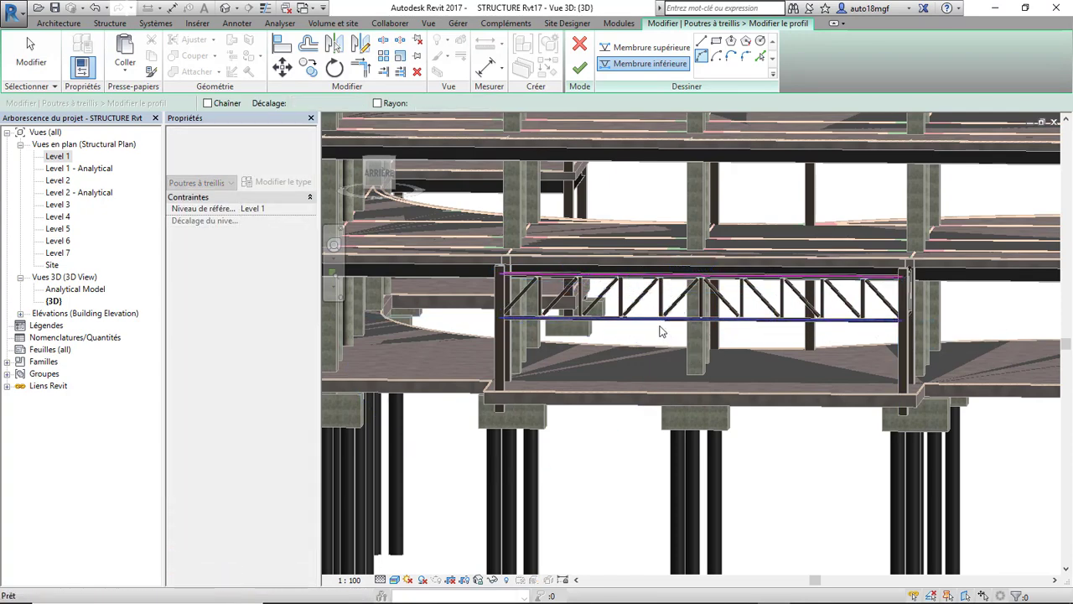
pyautogui.press('Escape')
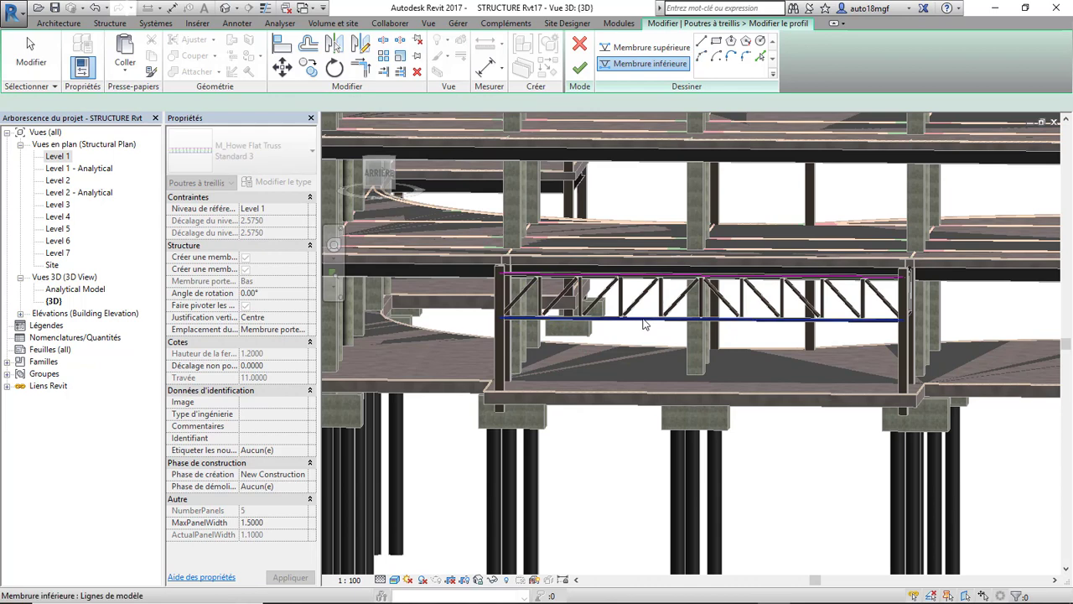
# - Delete the straight bottom chord line from the front truss's profile
pyautogui.click(643, 320)
pyautogui.press('Escape')
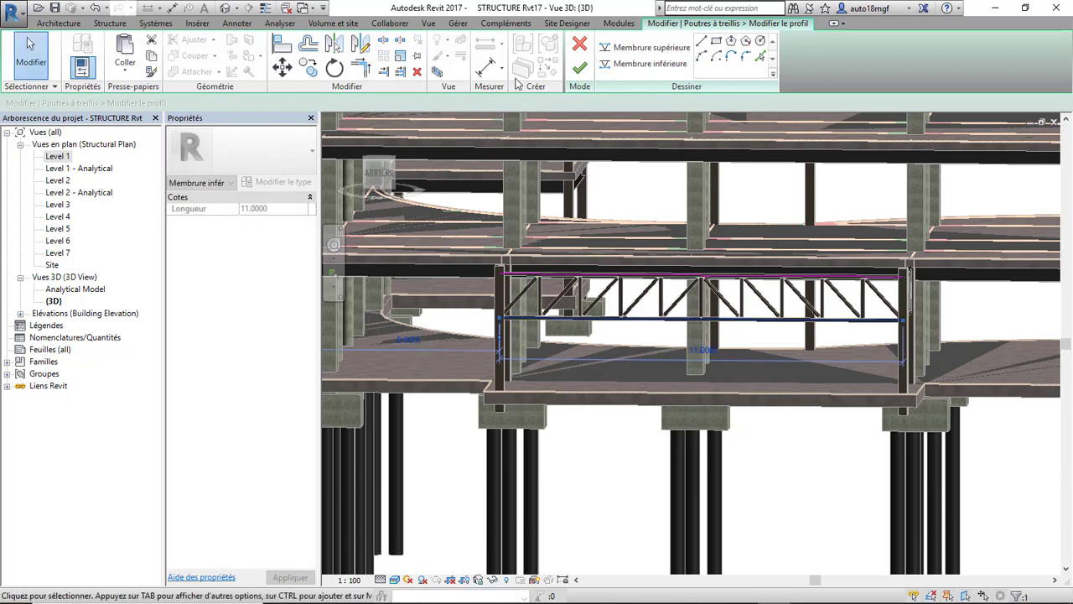
pyautogui.click(416, 72)
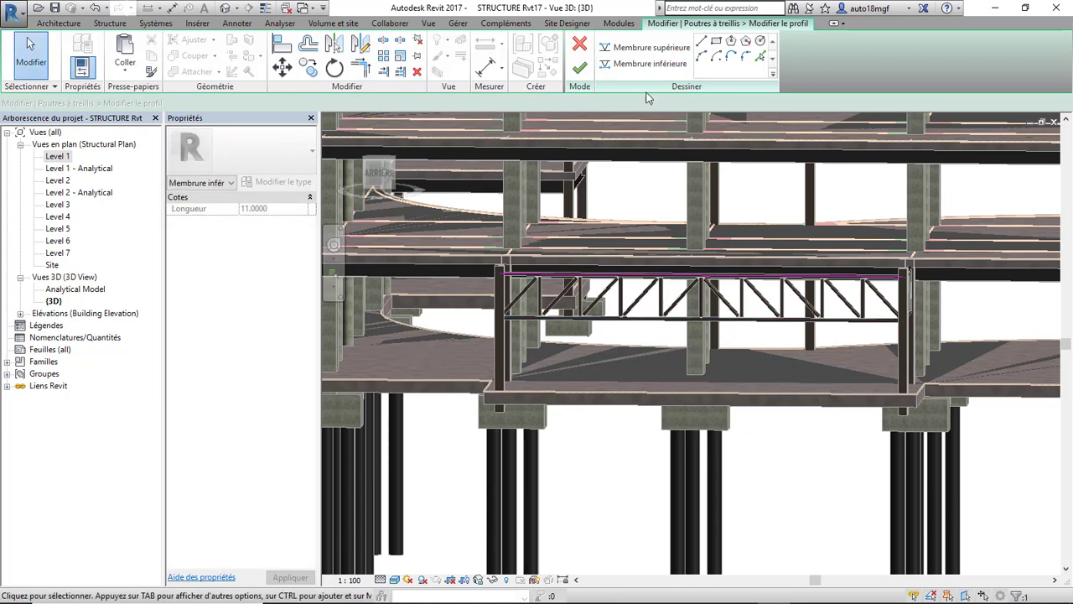
# - Try to finish the front truss's profile with an arc sketched as a top chord between the lower chord ends
pyautogui.click(651, 47)
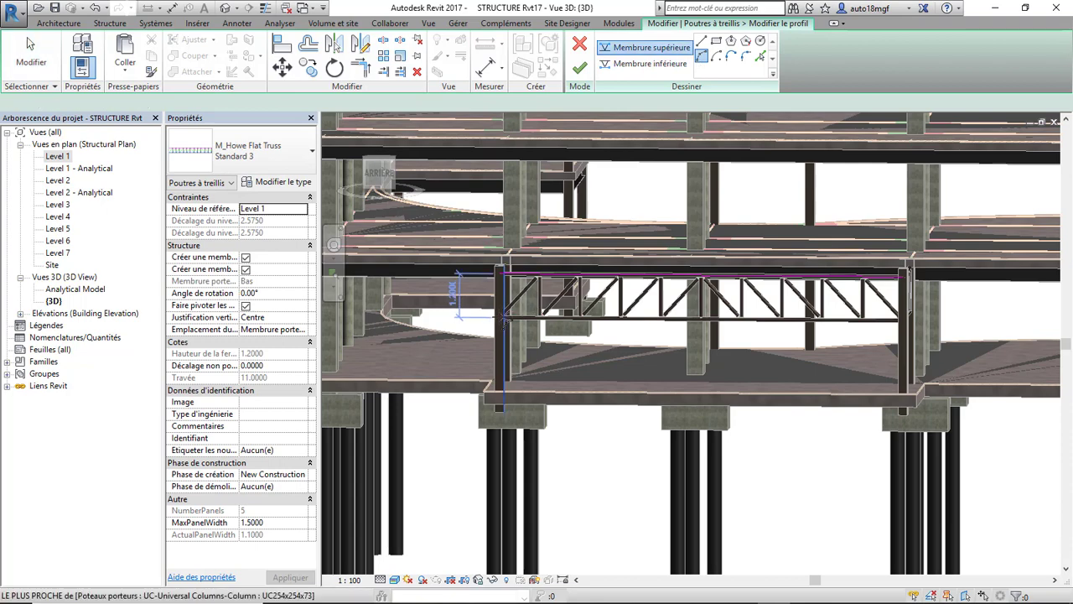
pyautogui.click(902, 320)
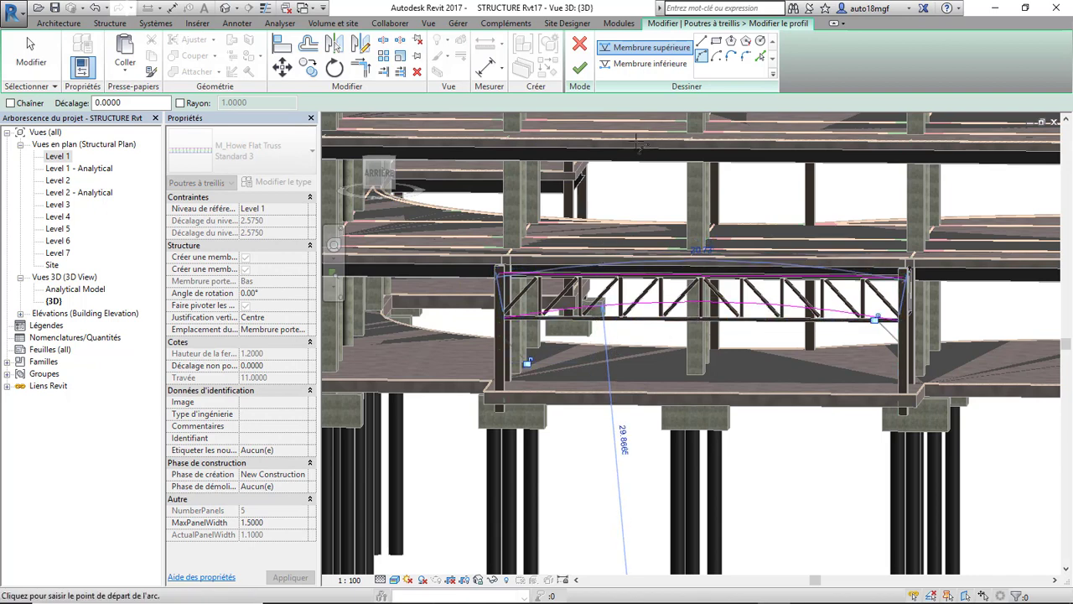
pyautogui.click(581, 69)
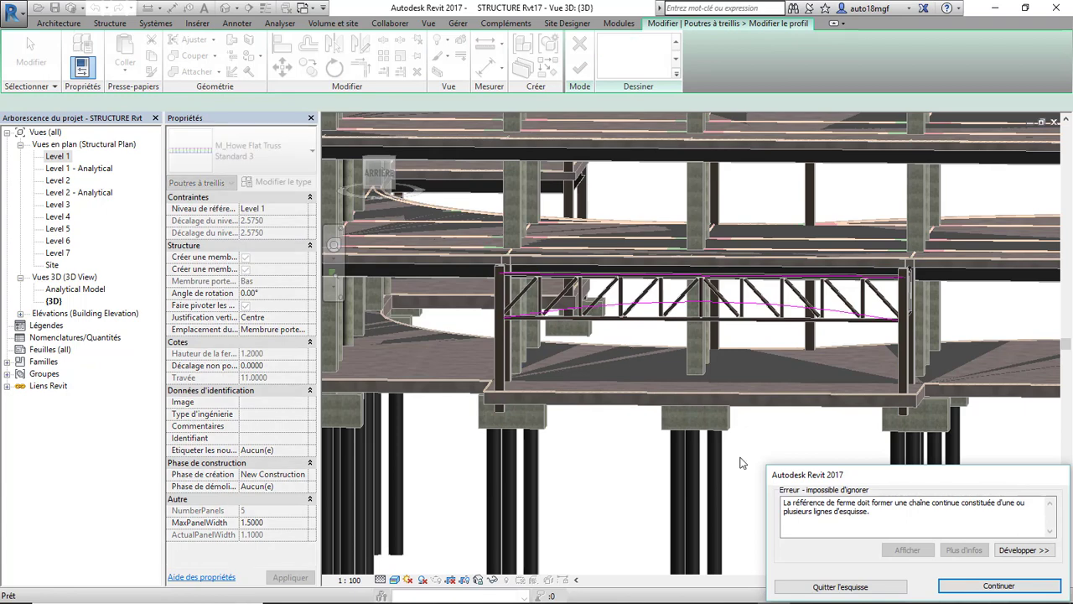
pyautogui.click(974, 585)
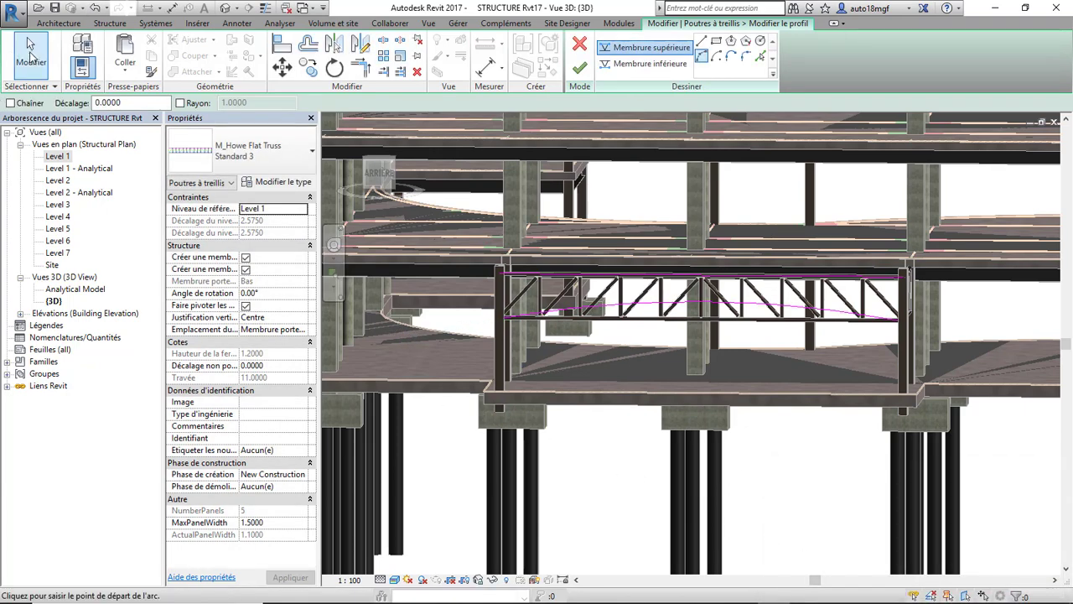
# - Undo the arc and the bottom chord deletion, and leave the front truss's profile sketch
pyautogui.click(97, 9)
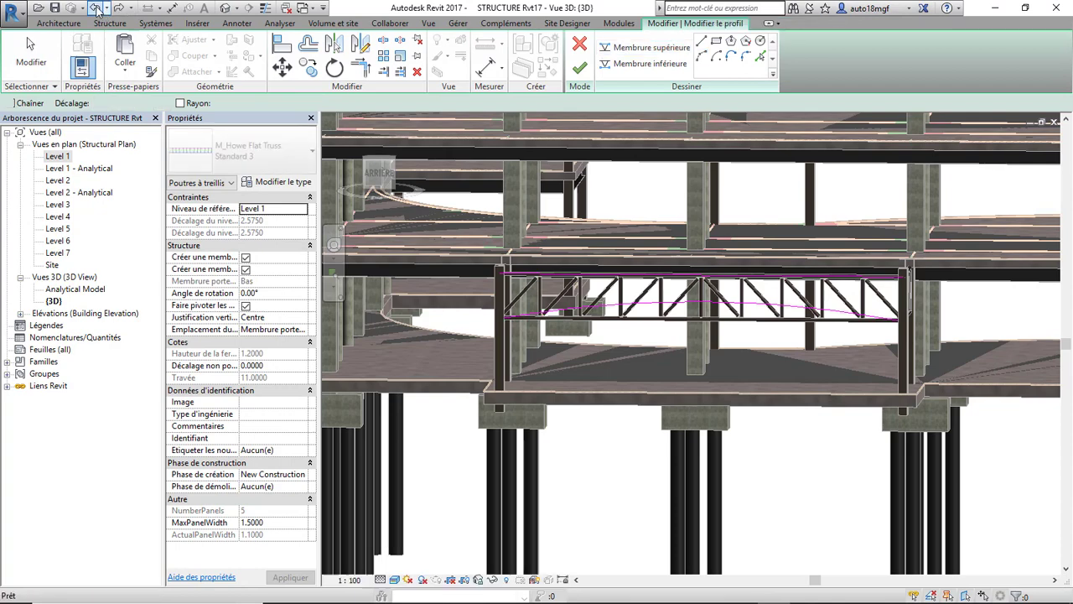
pyautogui.click(97, 9)
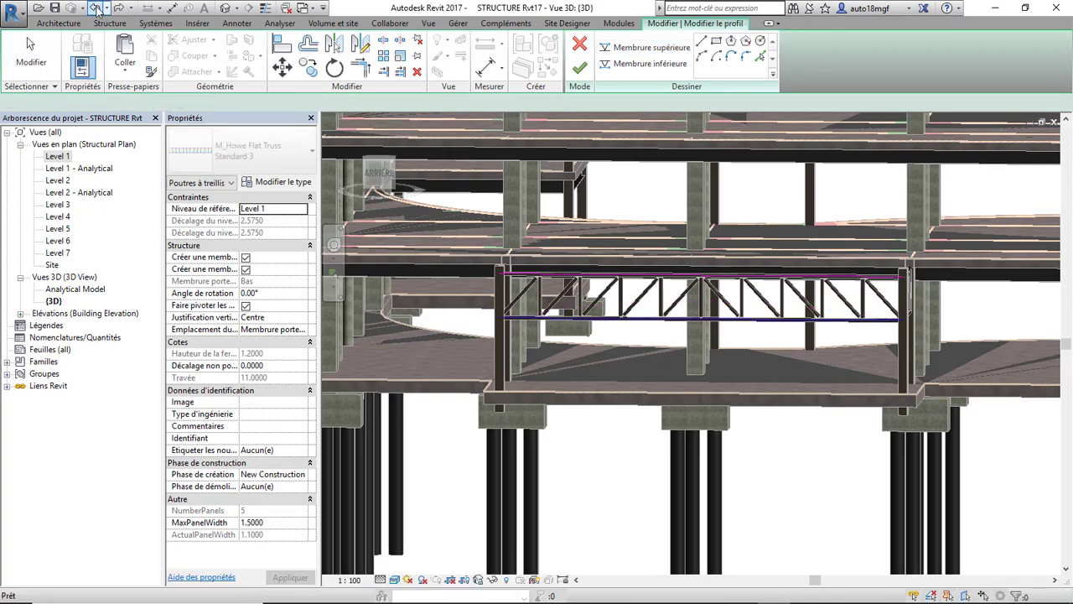
pyautogui.click(96, 9)
pyautogui.scroll(-3, 427, 348)
pyautogui.press('Escape')
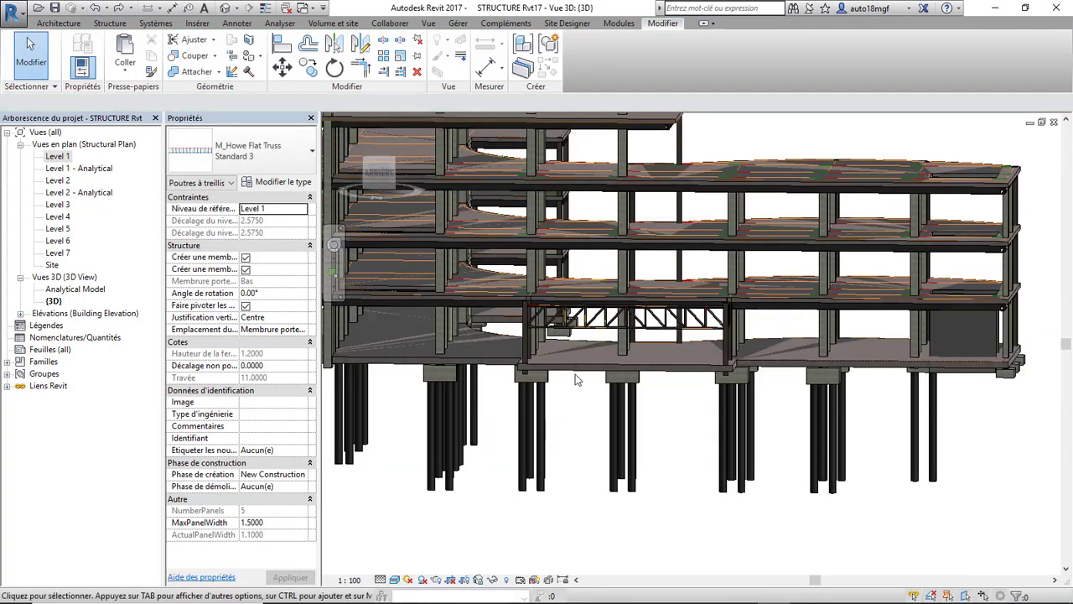
# - Open the front truss's profile for editing again and delete its straight bottom chord line
pyautogui.scroll(3, 581, 338)
pyautogui.click(580, 337)
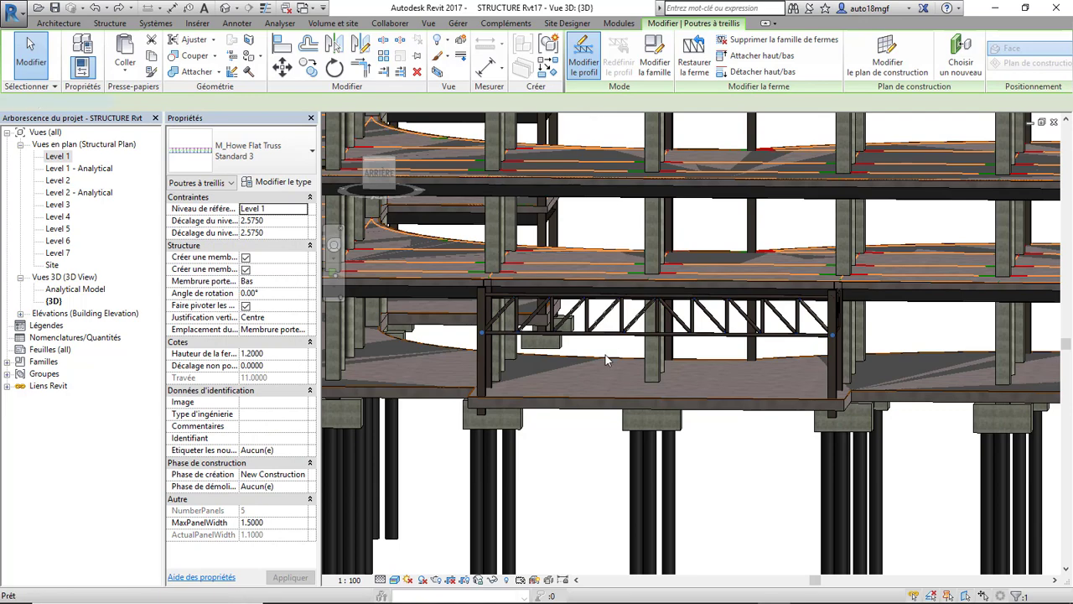
pyautogui.scroll(3, 597, 335)
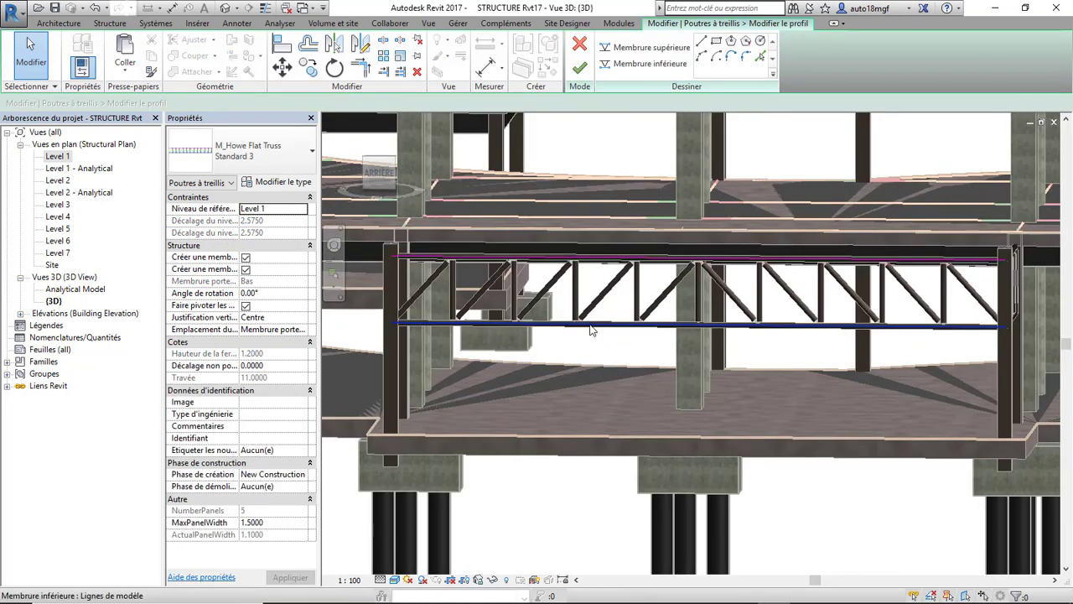
pyautogui.click(587, 328)
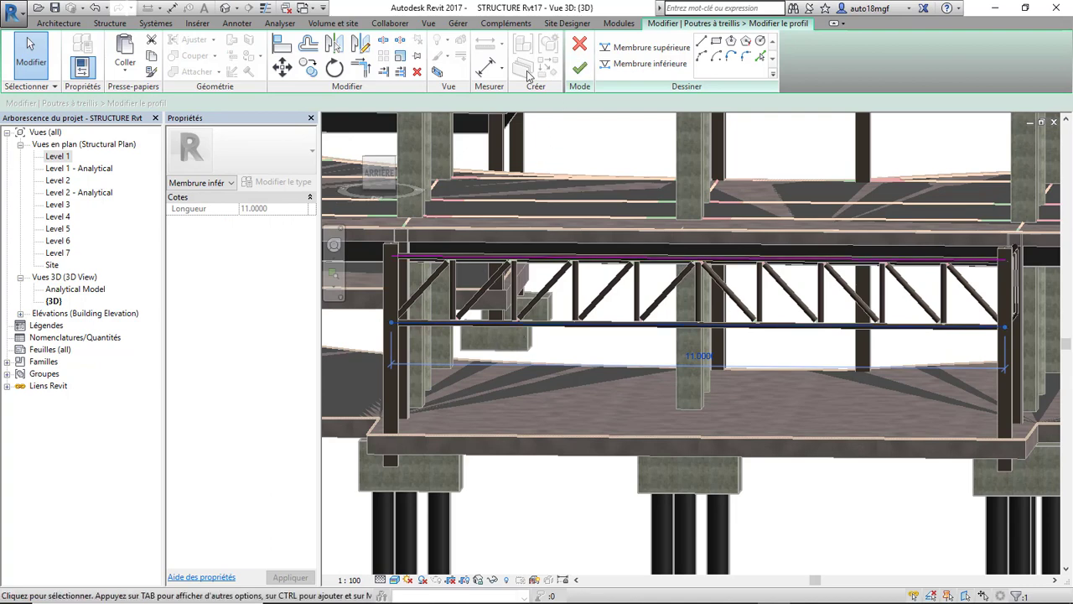
pyautogui.click(416, 72)
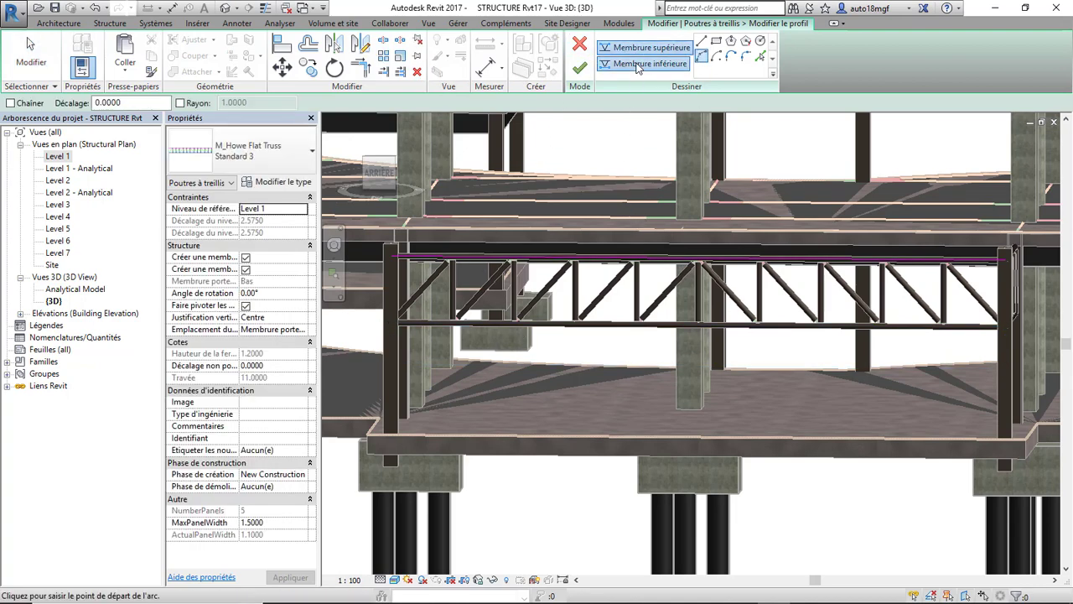
# - Sketch an upward-curving bottom chord arc spanning about 11 m between the two columns and finish the front truss's profile
pyautogui.click(638, 65)
pyautogui.click(700, 56)
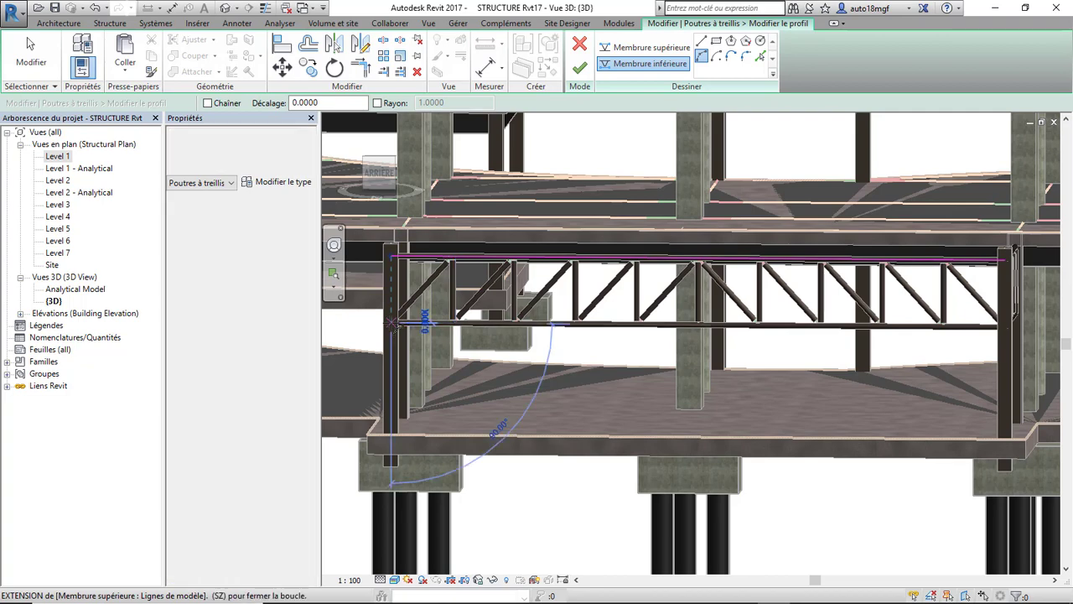
pyautogui.scroll(-2, 560, 309)
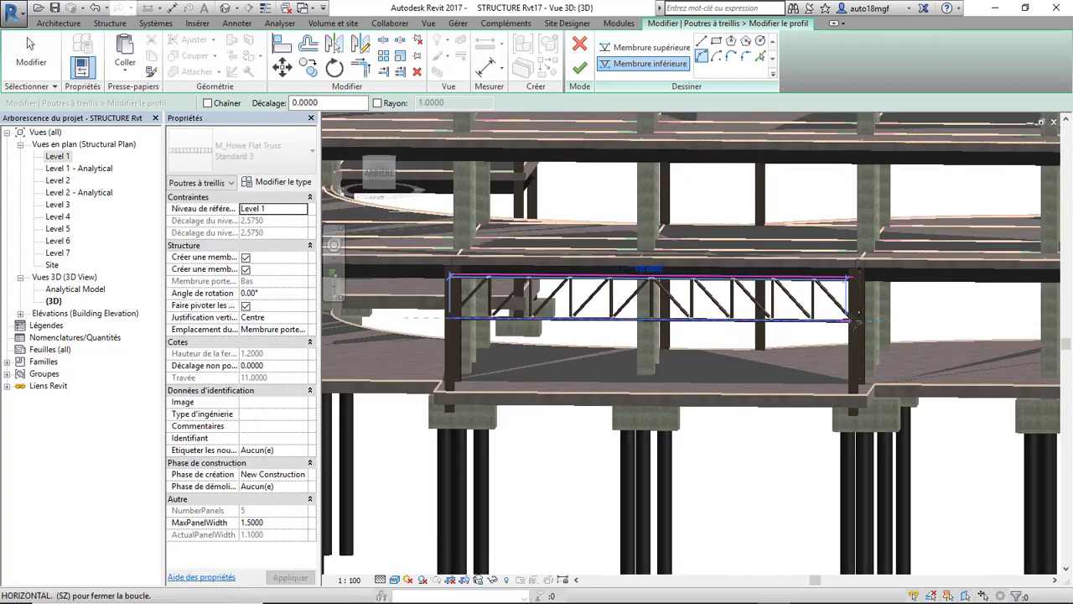
pyautogui.click(851, 320)
pyautogui.click(651, 299)
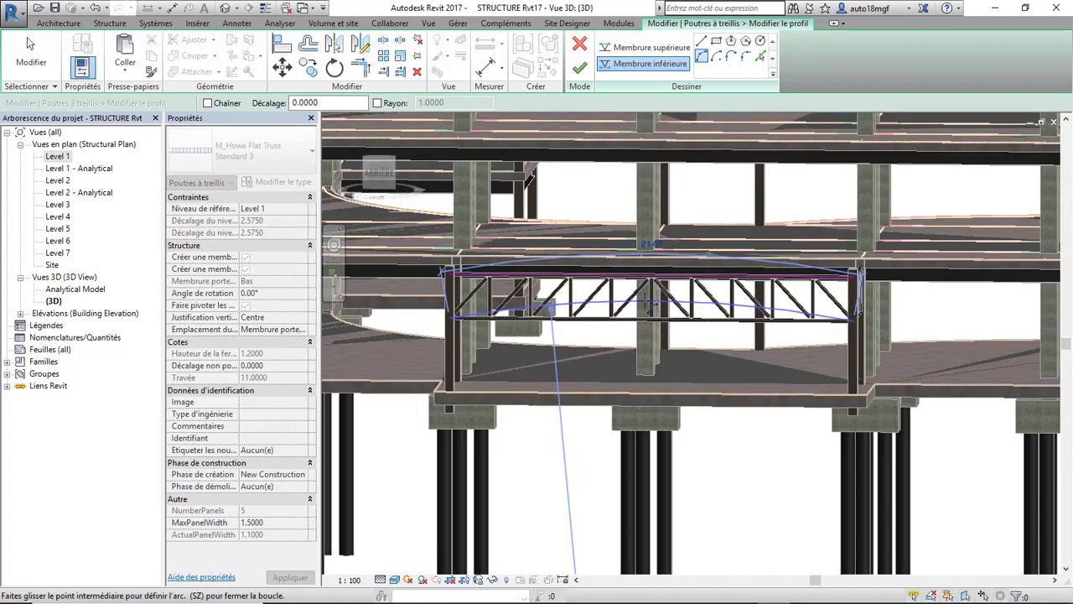
pyautogui.click(580, 67)
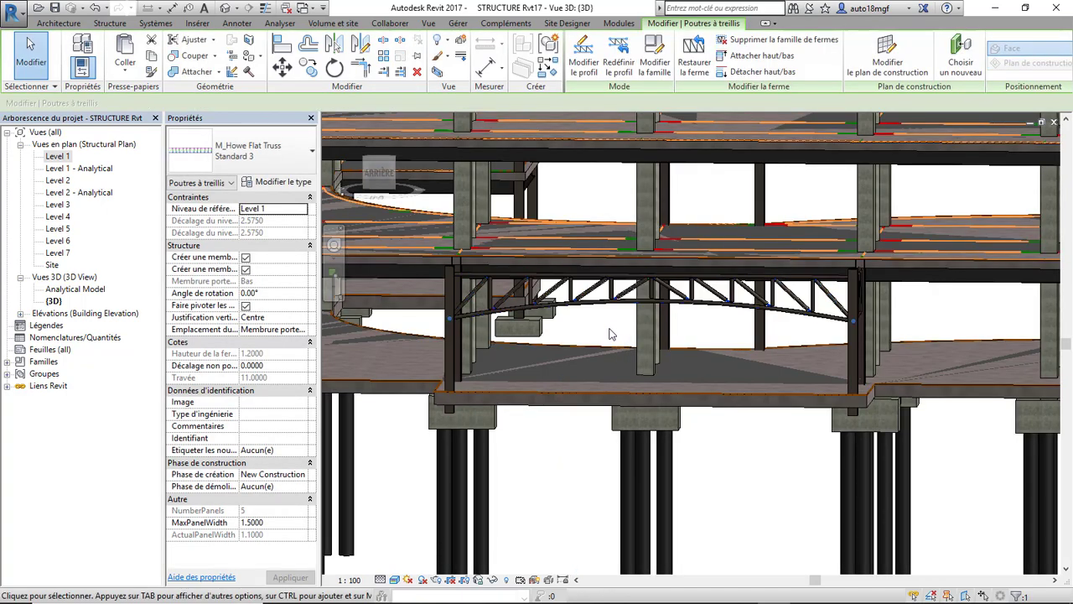
# - Open the short side truss's profile for editing and delete its straight bottom chord line
pyautogui.scroll(-3, 625, 327)
pyautogui.keyDown('shift'); pyautogui.moveTo(626, 307); pyautogui.dragTo(524, 336, button='middle'); pyautogui.keyUp('shift')
pyautogui.scroll(5, 752, 320)
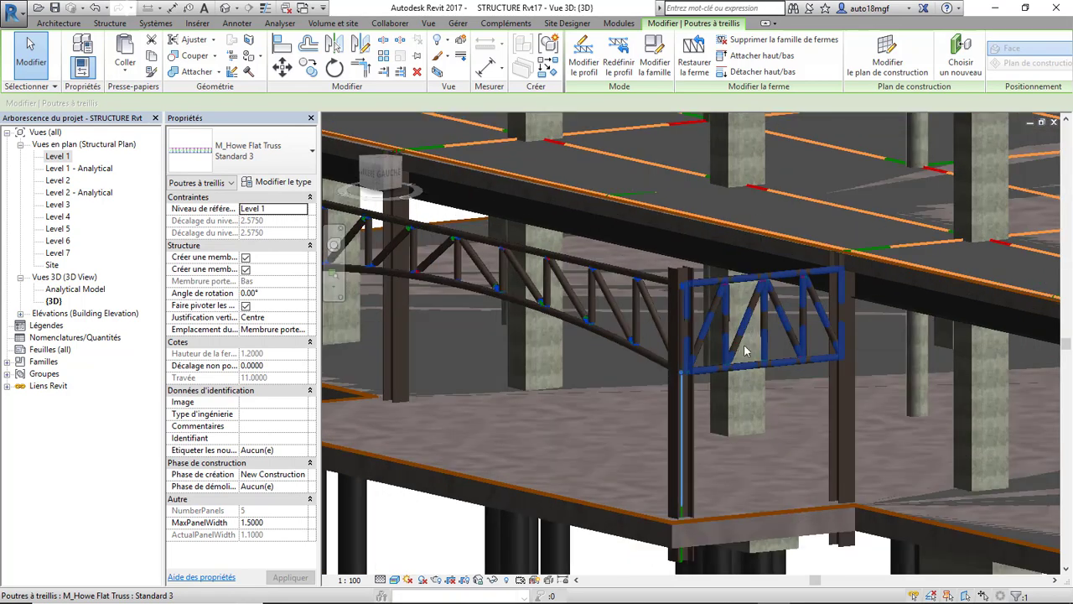
pyautogui.click(717, 369)
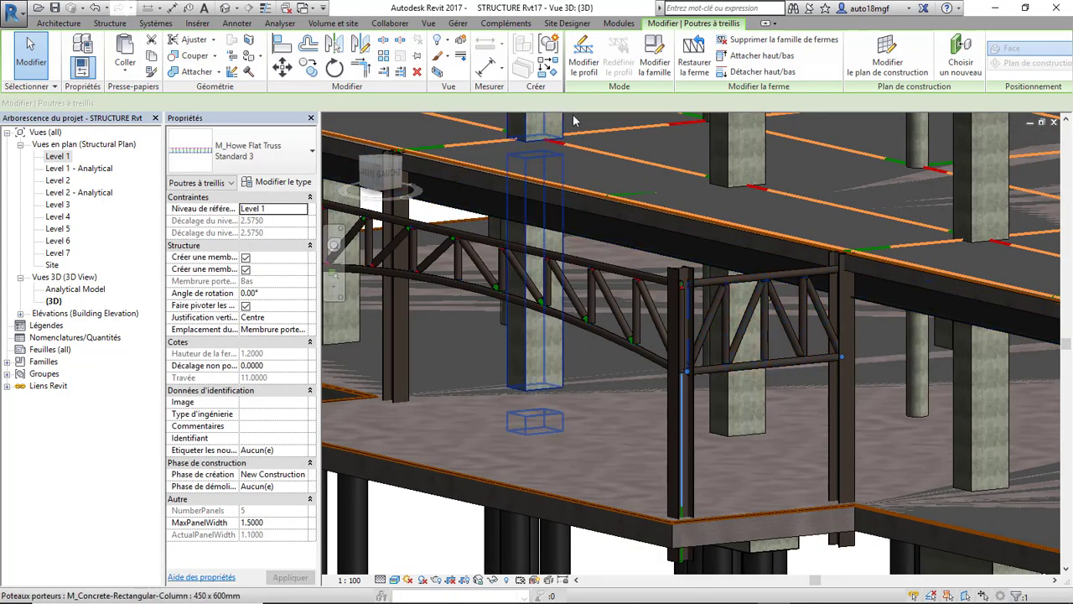
pyautogui.click(578, 72)
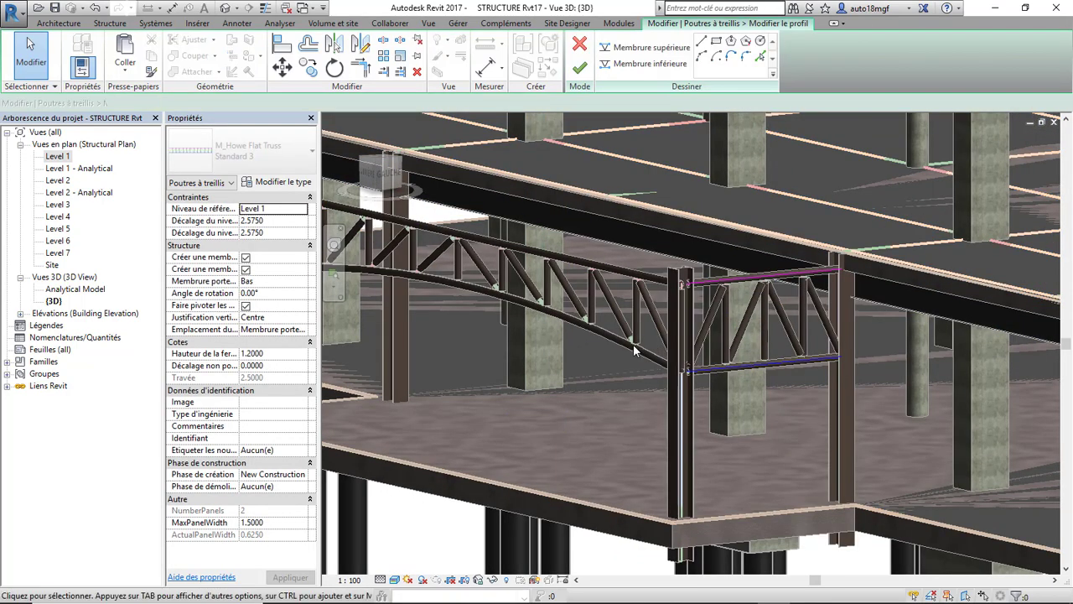
pyautogui.click(734, 373)
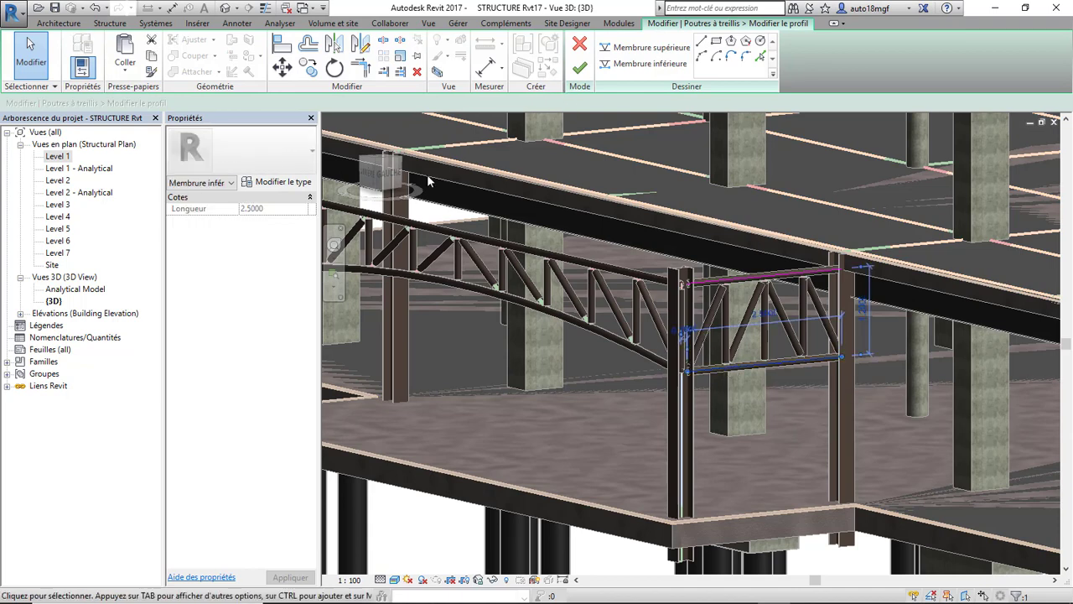
pyautogui.click(418, 73)
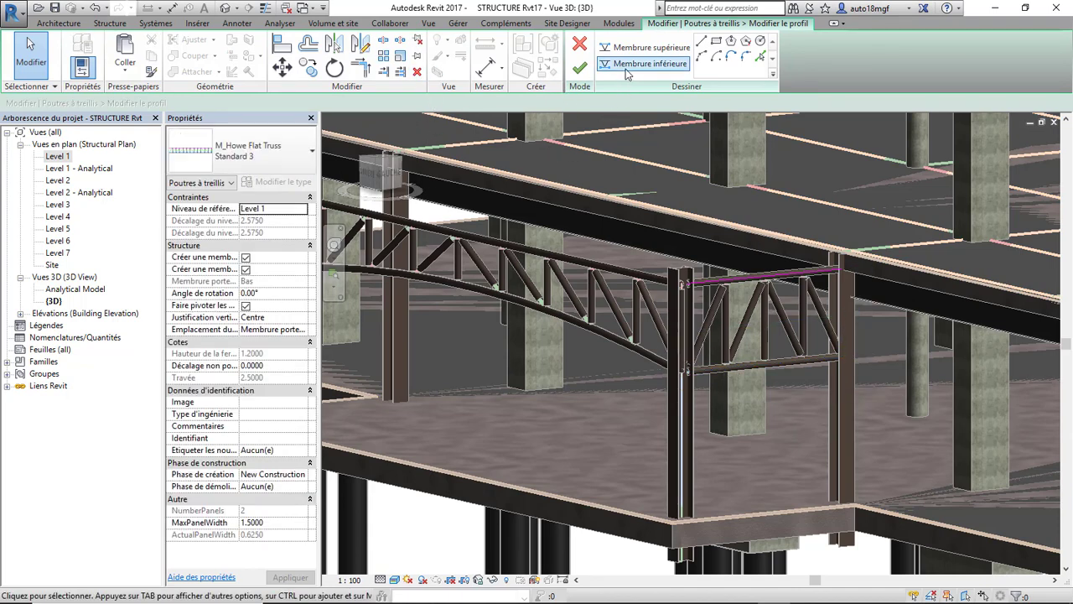
# - Sketch an upward-curving bottom chord arc spanning about 2.55 m between the two columns and finish the short side truss's profile
pyautogui.click(670, 65)
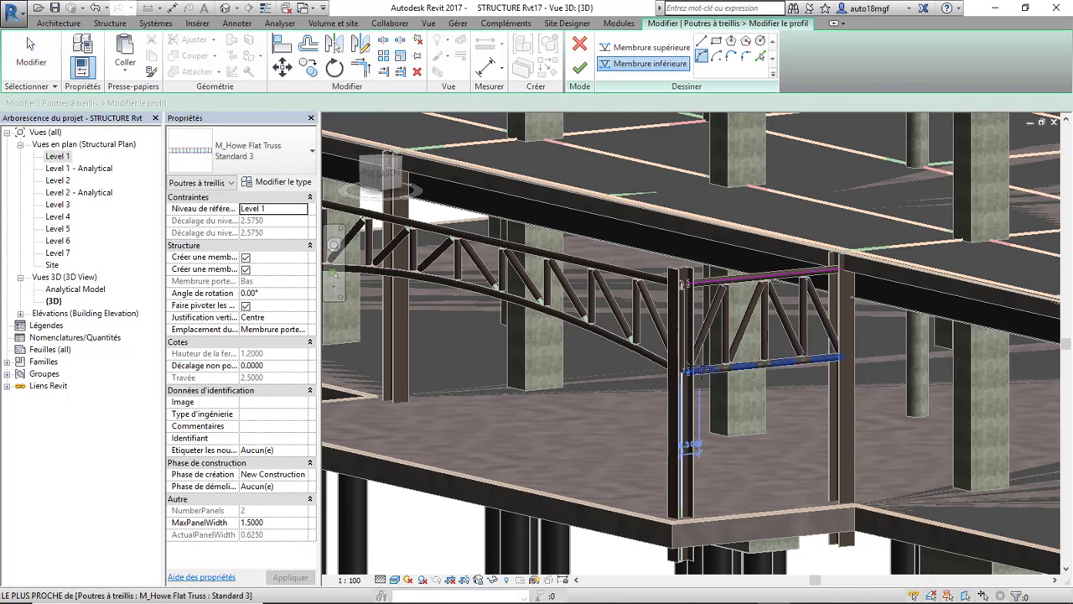
pyautogui.click(687, 372)
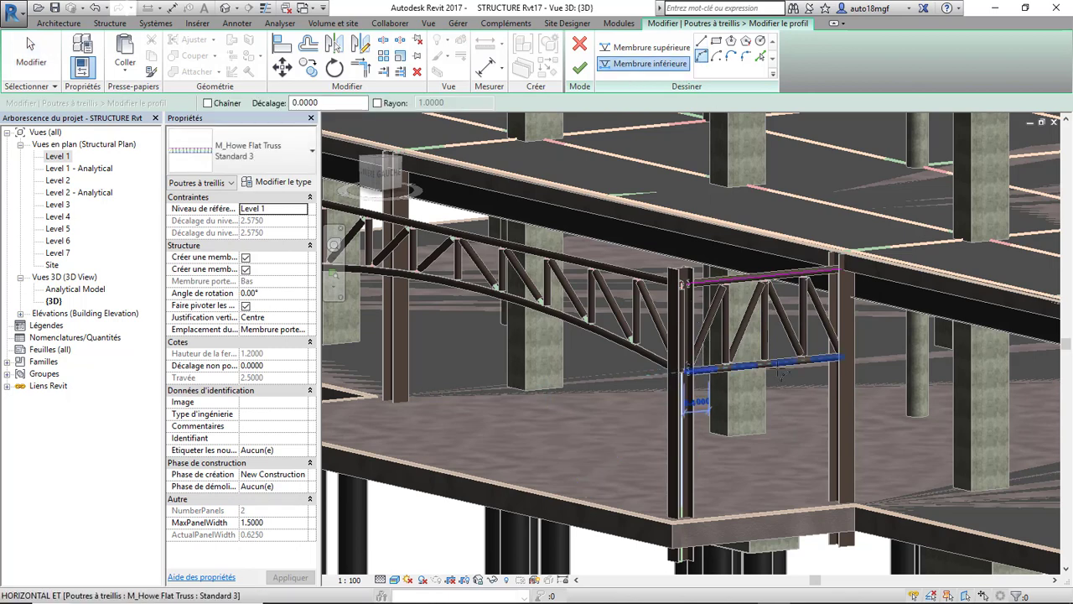
pyautogui.click(839, 355)
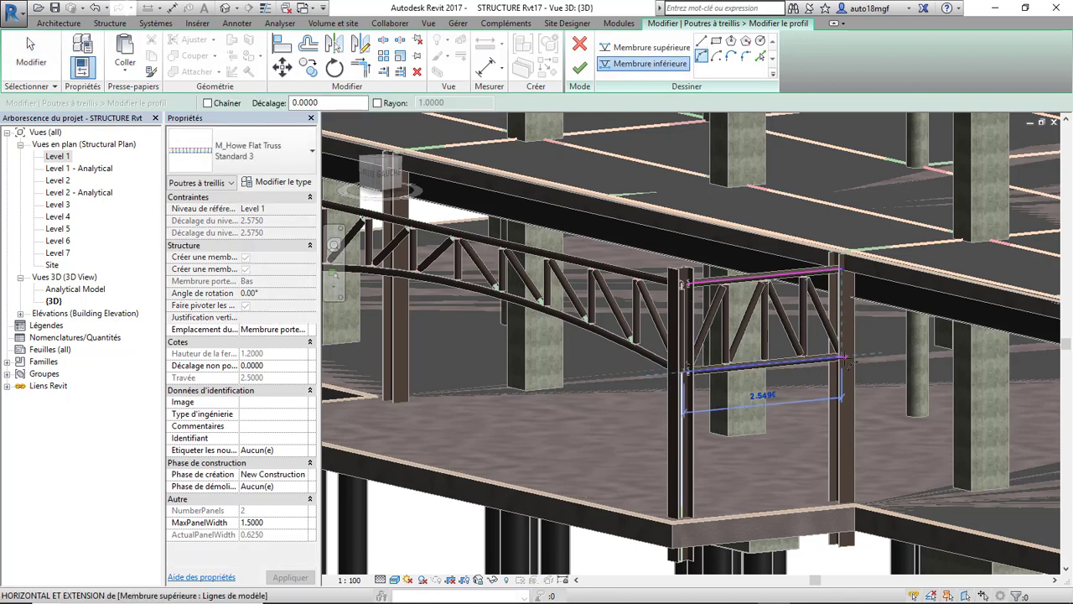
pyautogui.click(778, 336)
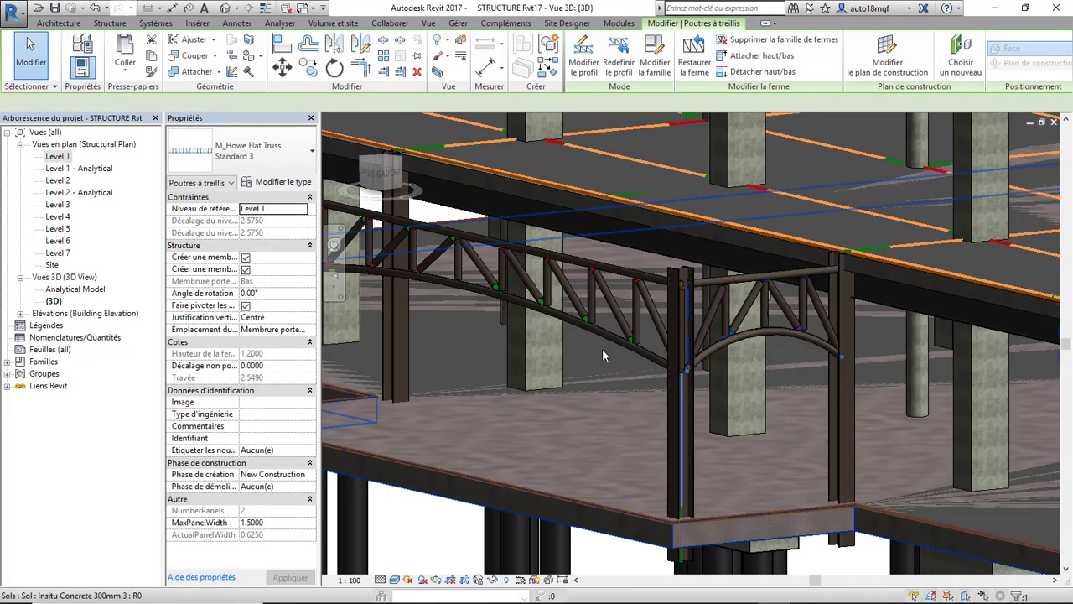
pyautogui.scroll(-4, 658, 384)
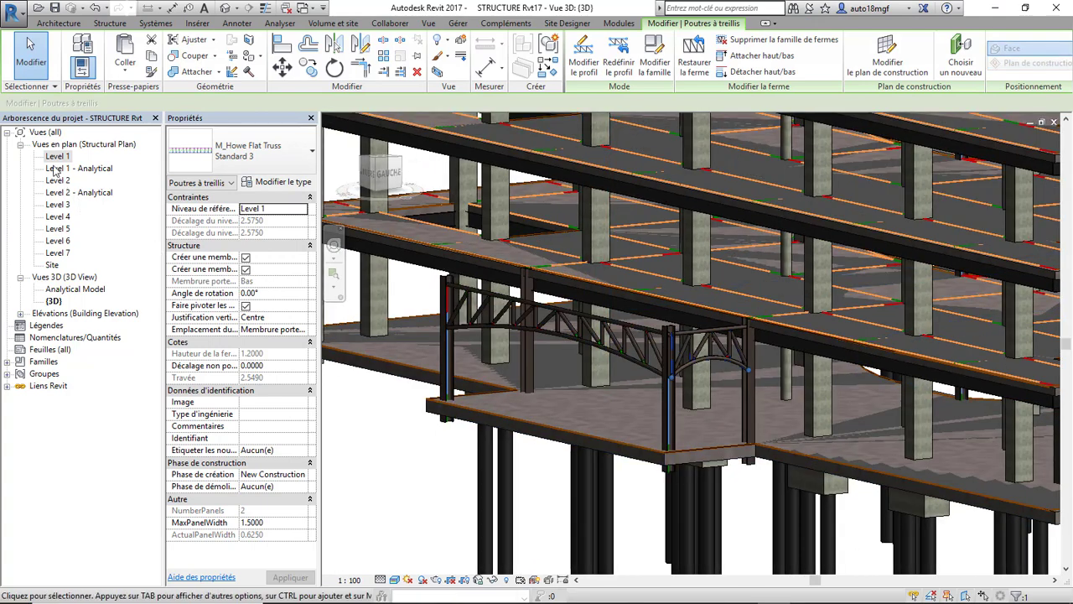
# - Open the Level 2 structural plan at the projecting columns, keeping the arched side truss selected
pyautogui.doubleClick(55, 156)
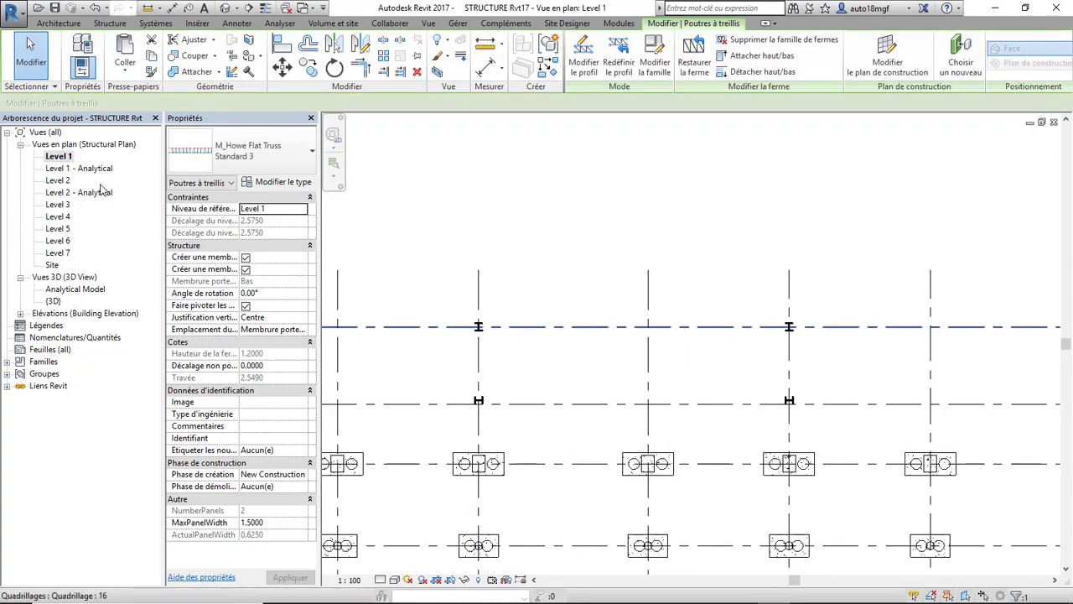
pyautogui.doubleClick(67, 181)
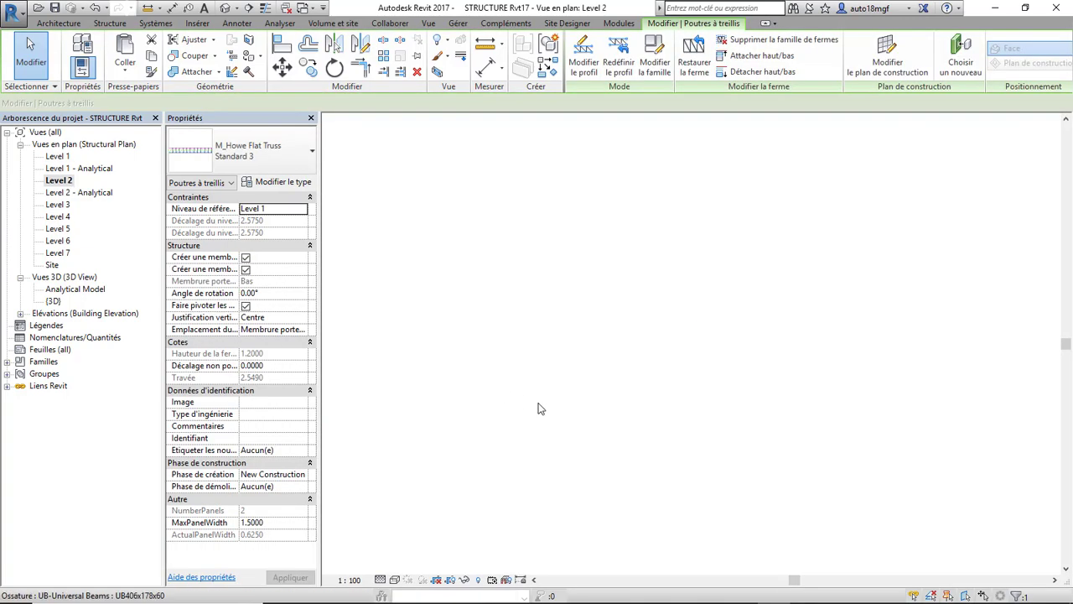
pyautogui.scroll(-1, 540, 404)
pyautogui.moveTo(656, 326); pyautogui.dragTo(481, 432, button='middle')
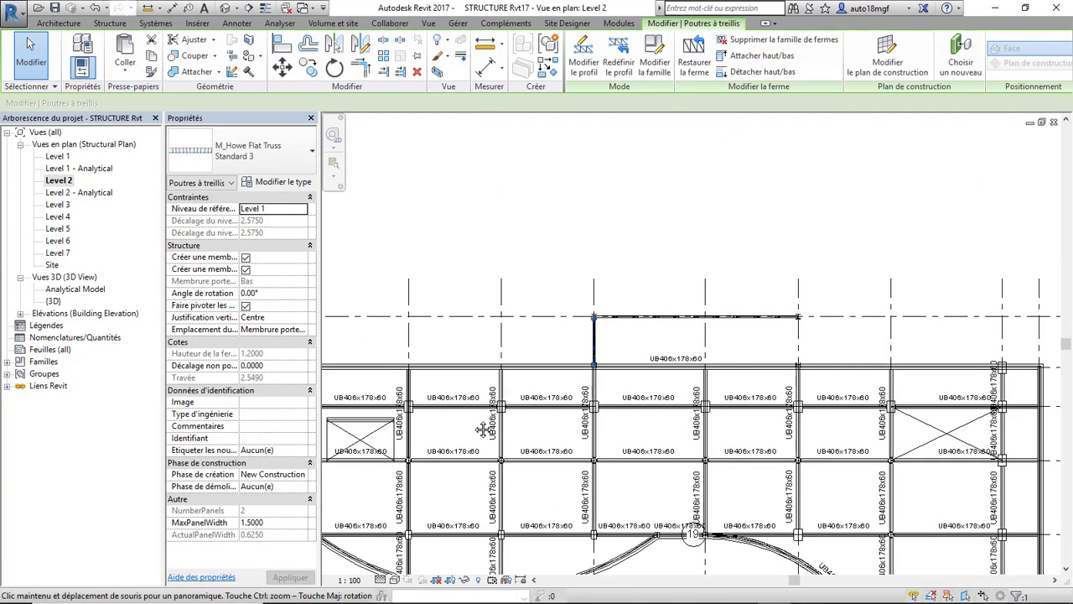
pyautogui.scroll(2, 598, 339)
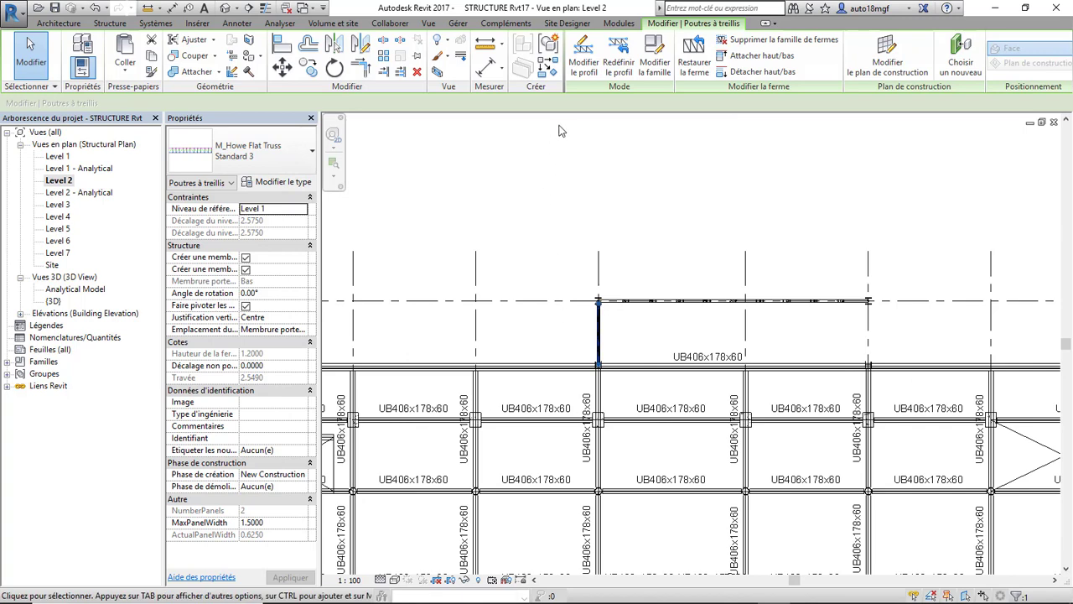
pyautogui.scroll(2, 613, 375)
# - Copy the arched side truss onto the matching pair of columns at the opposite end of the front truss
pyautogui.press('m')
pyautogui.press('v')
pyautogui.click(600, 362)
pyautogui.scroll(-4, 565, 370)
pyautogui.scroll(3, 904, 371)
pyautogui.scroll(4, 813, 362)
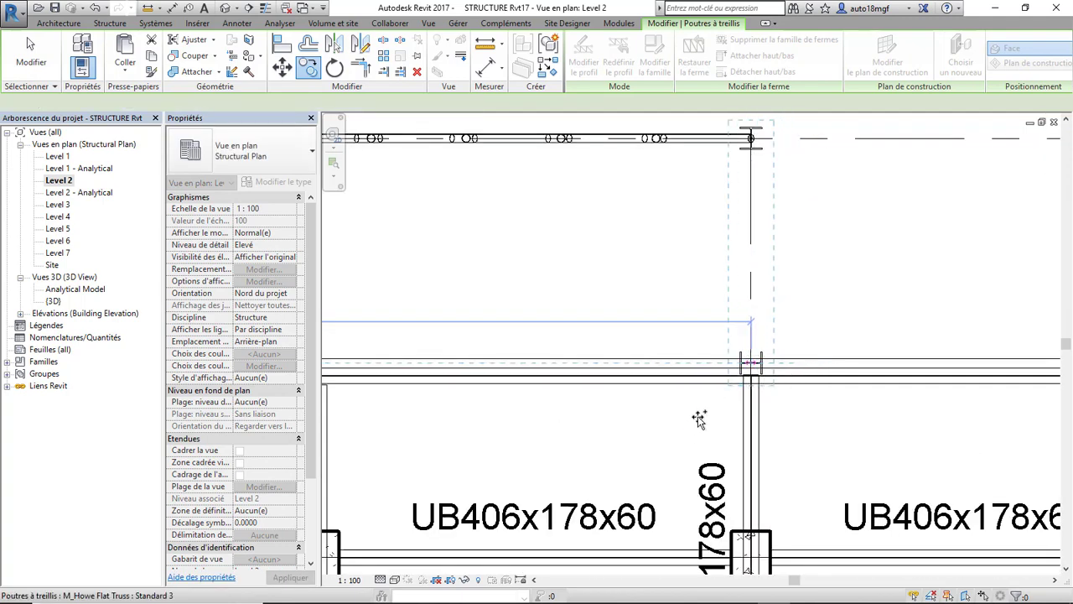
pyautogui.click(644, 348)
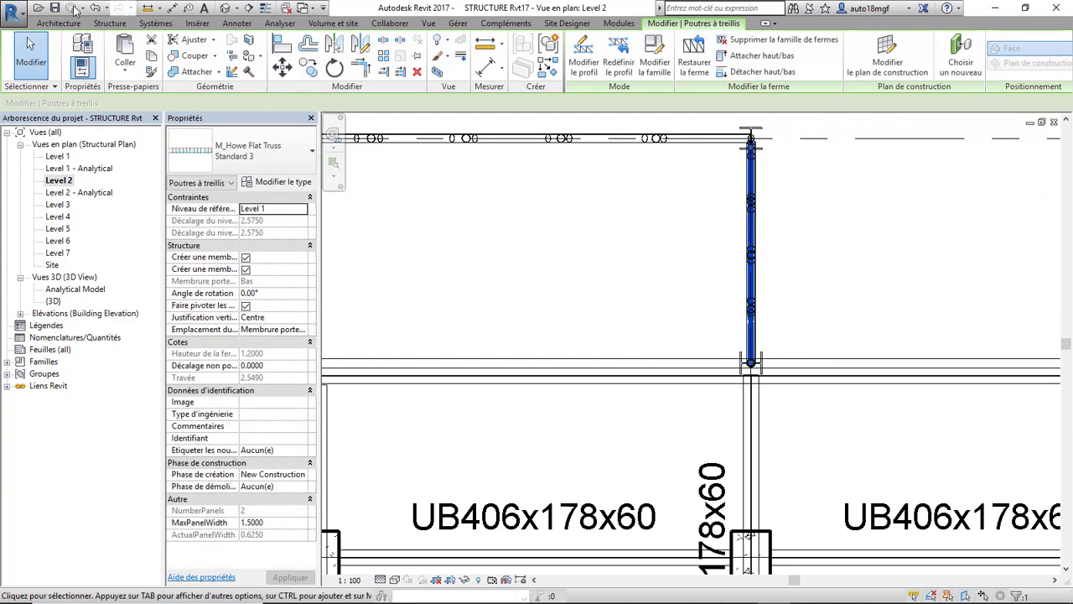
pyautogui.click(42, 61)
pyautogui.scroll(-3, 438, 269)
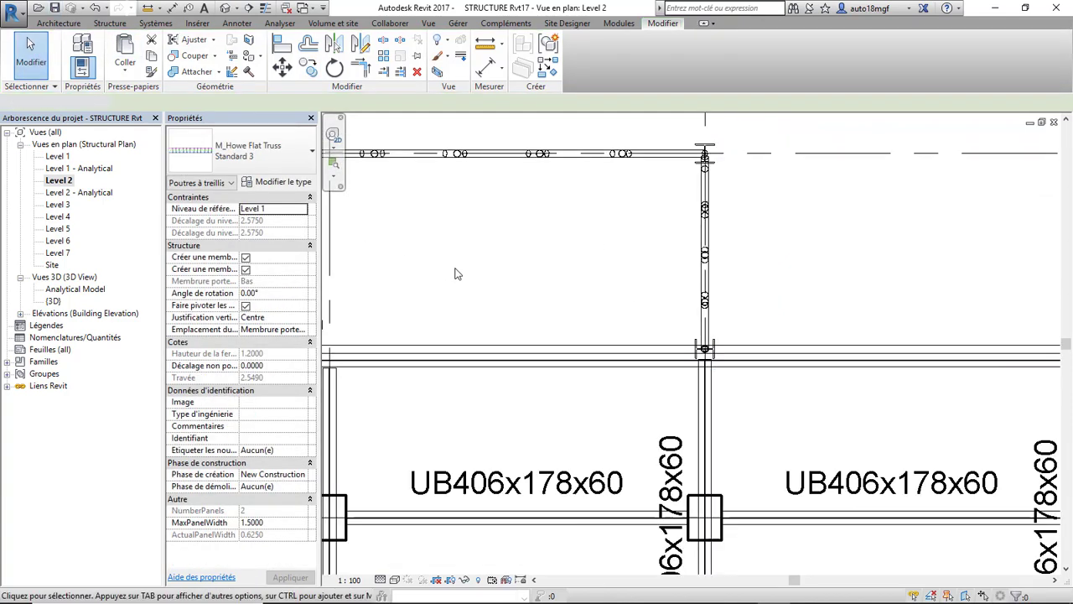
# - Examine the three arched trusses in the 3D view and return to the Level 2 plan
pyautogui.click(225, 9)
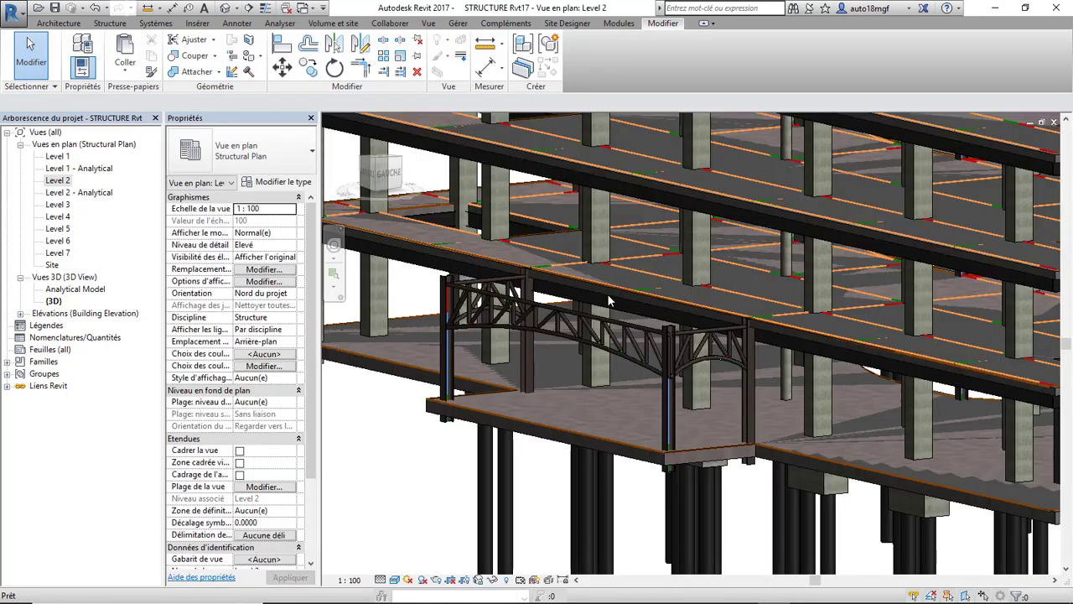
pyautogui.scroll(3, 518, 283)
pyautogui.keyDown('shift'); pyautogui.moveTo(518, 283); pyautogui.dragTo(431, 312, button='middle'); pyautogui.keyUp('shift')
pyautogui.scroll(-3, 675, 301)
pyautogui.click(675, 302)
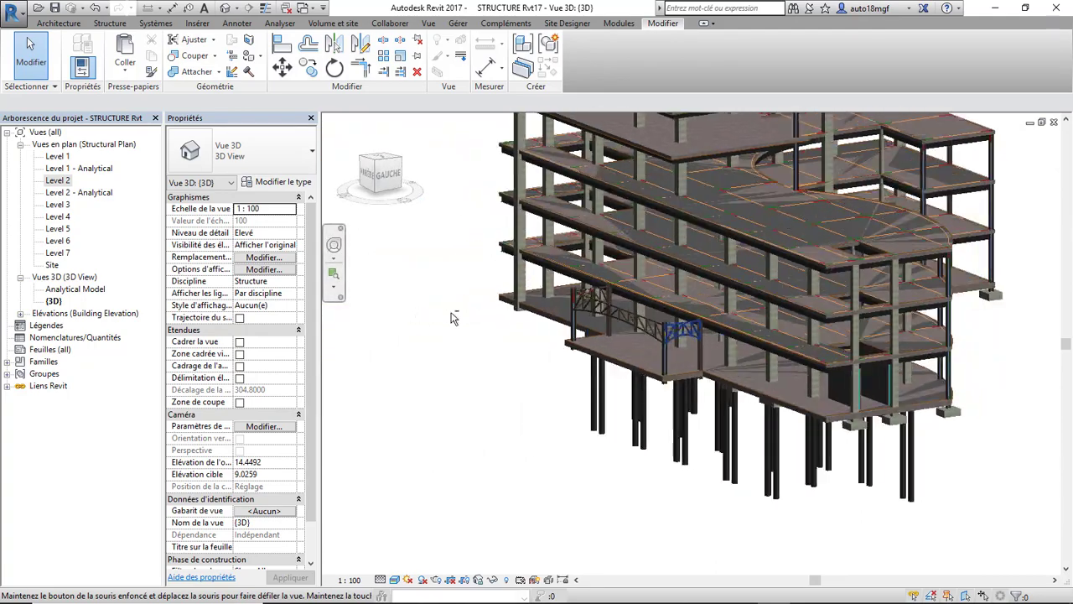
pyautogui.scroll(2, 640, 321)
pyautogui.moveTo(668, 309)
pyautogui.keyDown('shift'); pyautogui.mouseDown(button='middle')
pyautogui.moveTo(584, 275)
pyautogui.moveTo(683, 313)
pyautogui.mouseUp(button='middle'); pyautogui.keyUp('shift')
pyautogui.scroll(3, 674, 287)
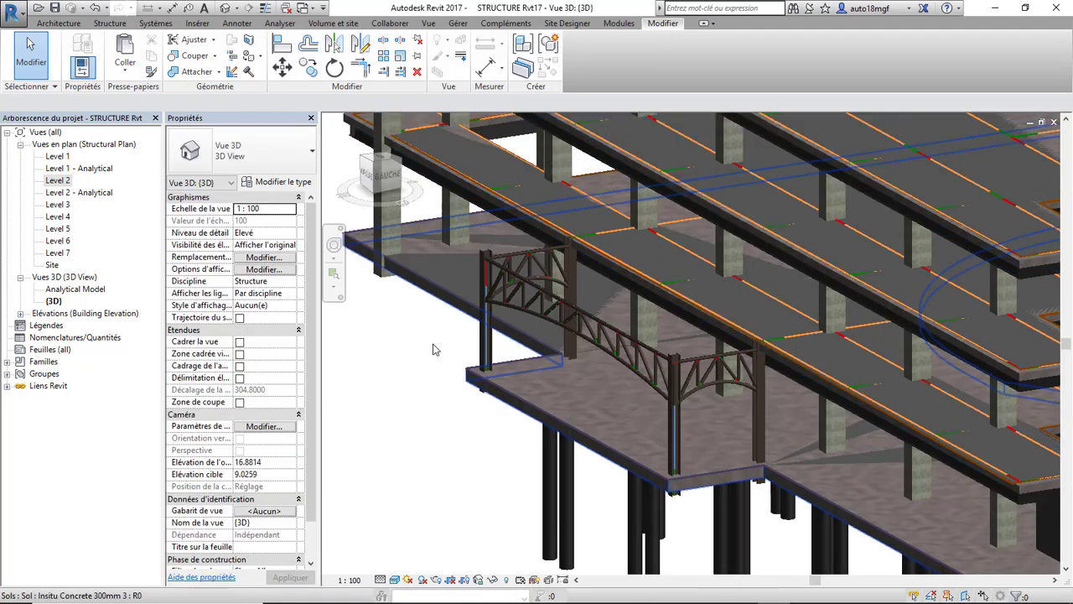
pyautogui.doubleClick(58, 180)
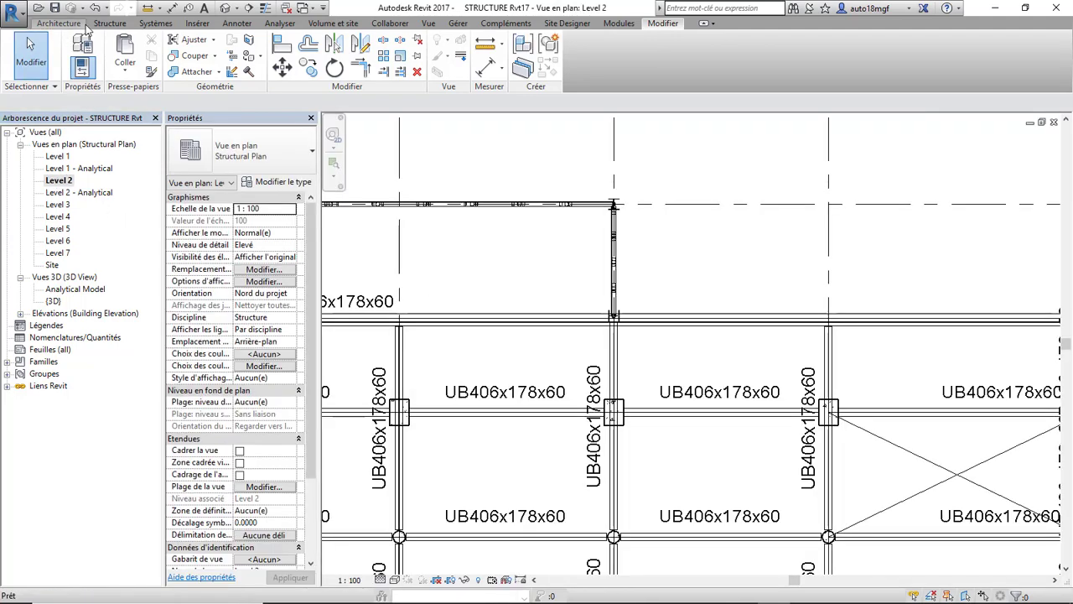
pyautogui.click(104, 24)
pyautogui.click(179, 72)
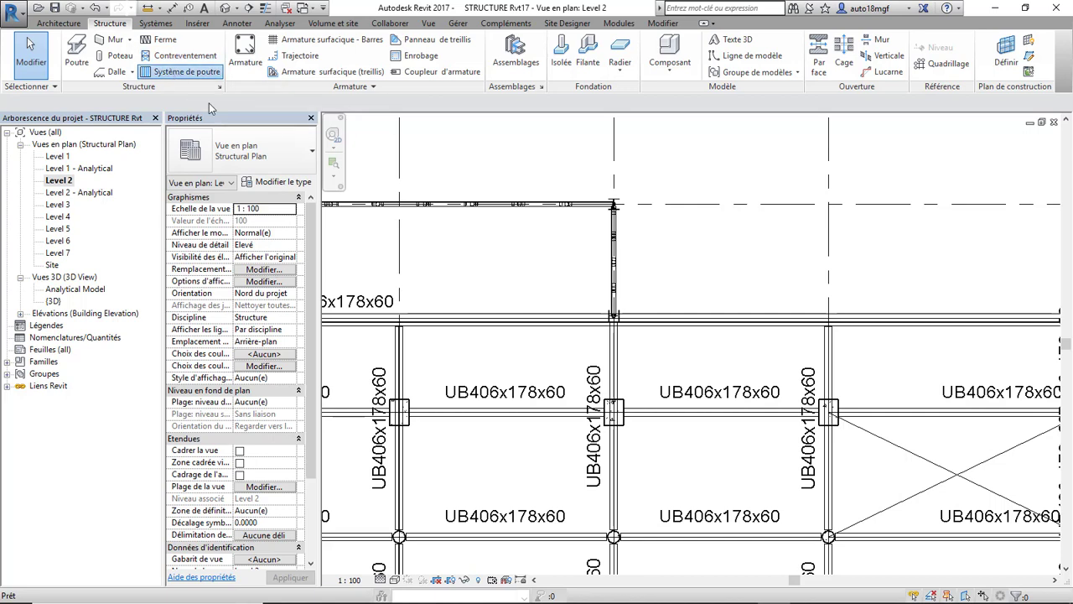
pyautogui.scroll(-2, 665, 337)
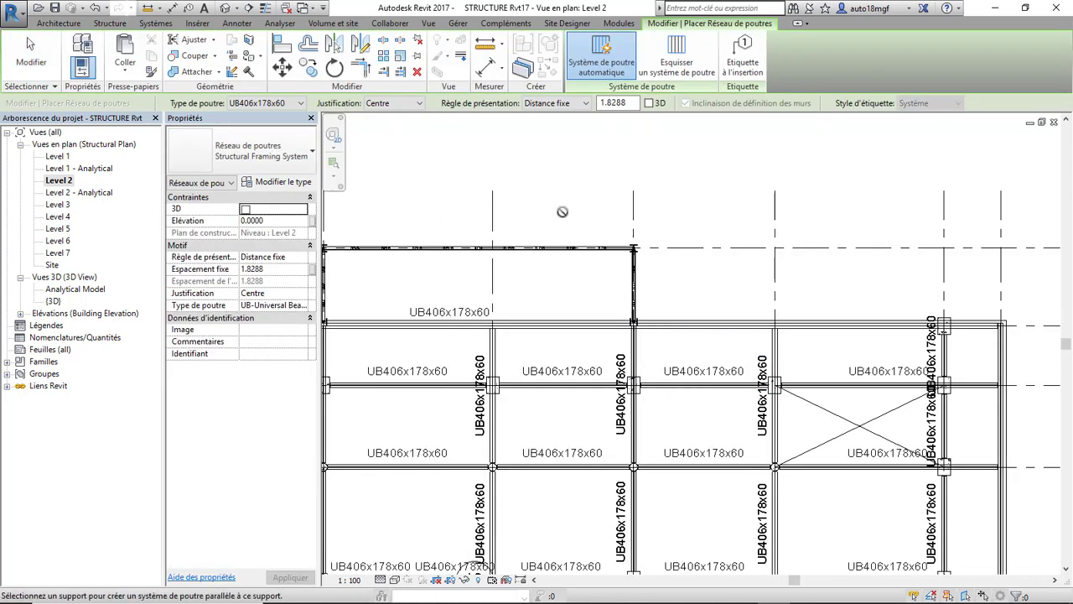
pyautogui.click(110, 23)
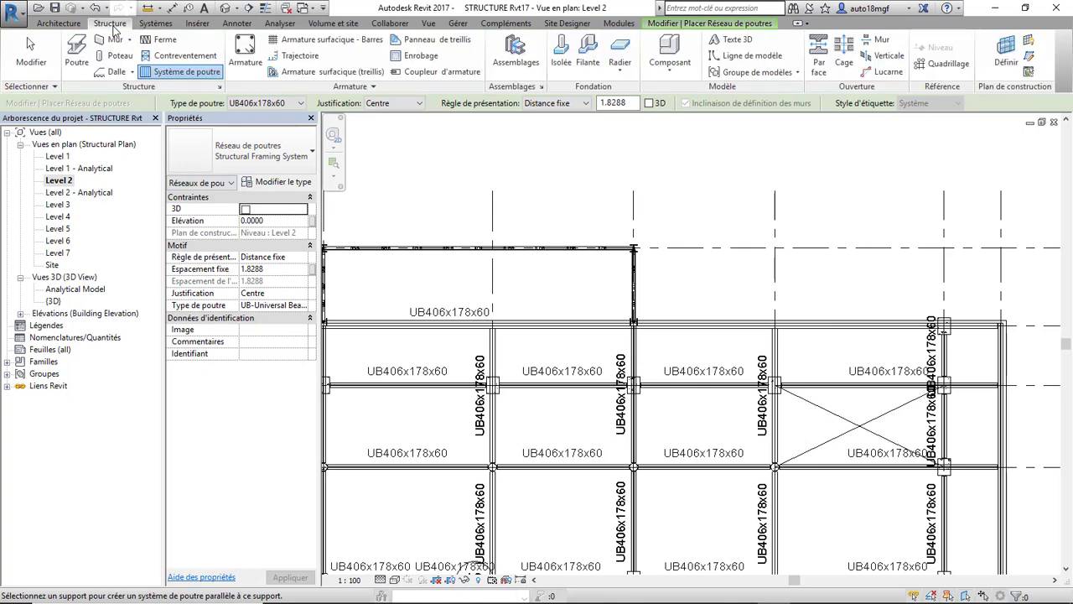
pyautogui.click(177, 74)
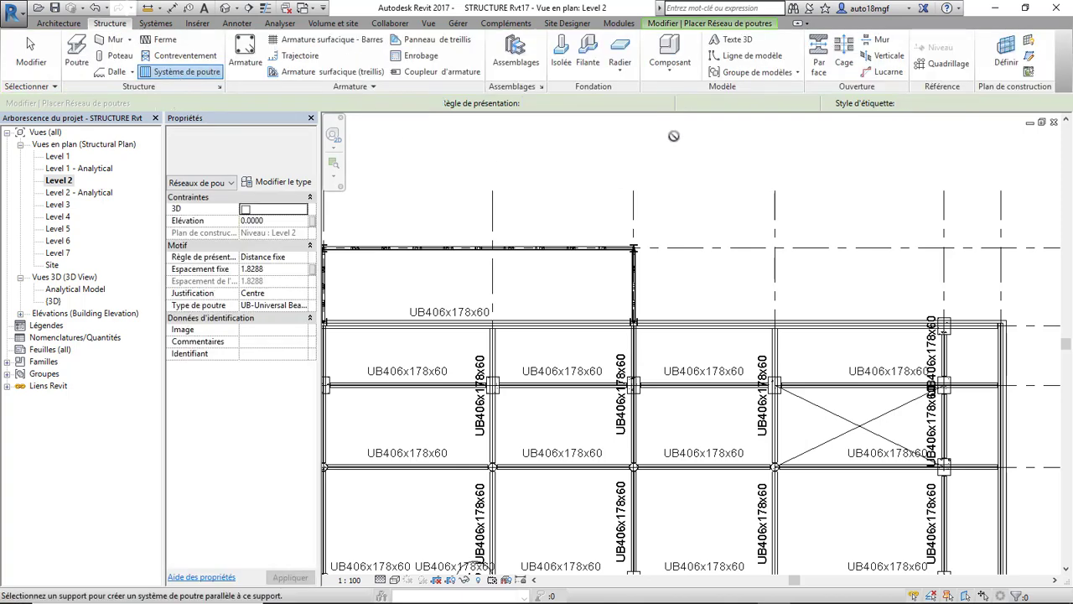
pyautogui.click(697, 23)
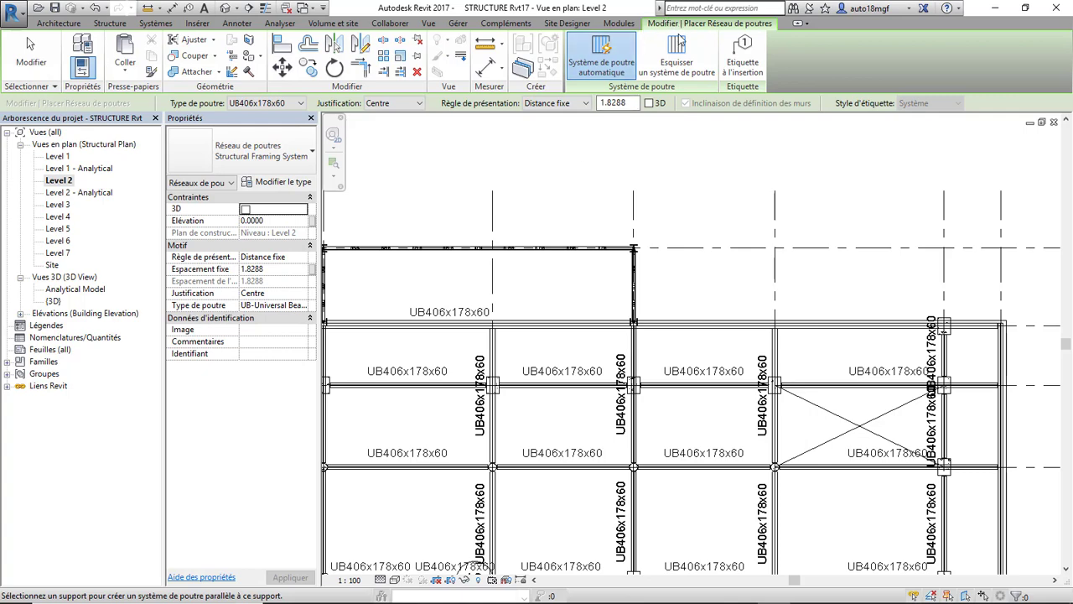
pyautogui.scroll(-2, 692, 240)
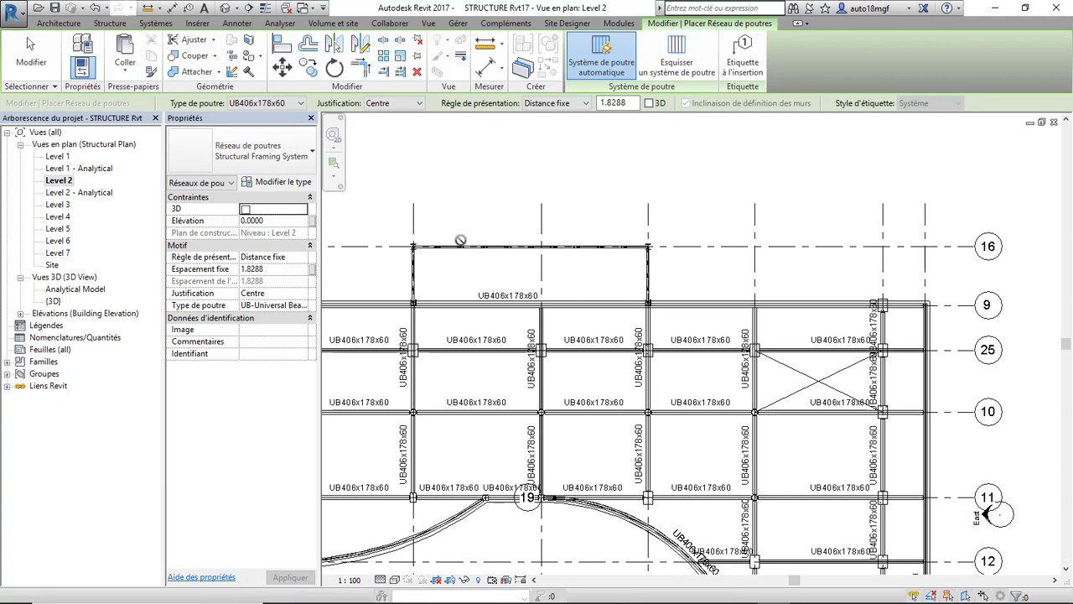
pyautogui.click(30, 59)
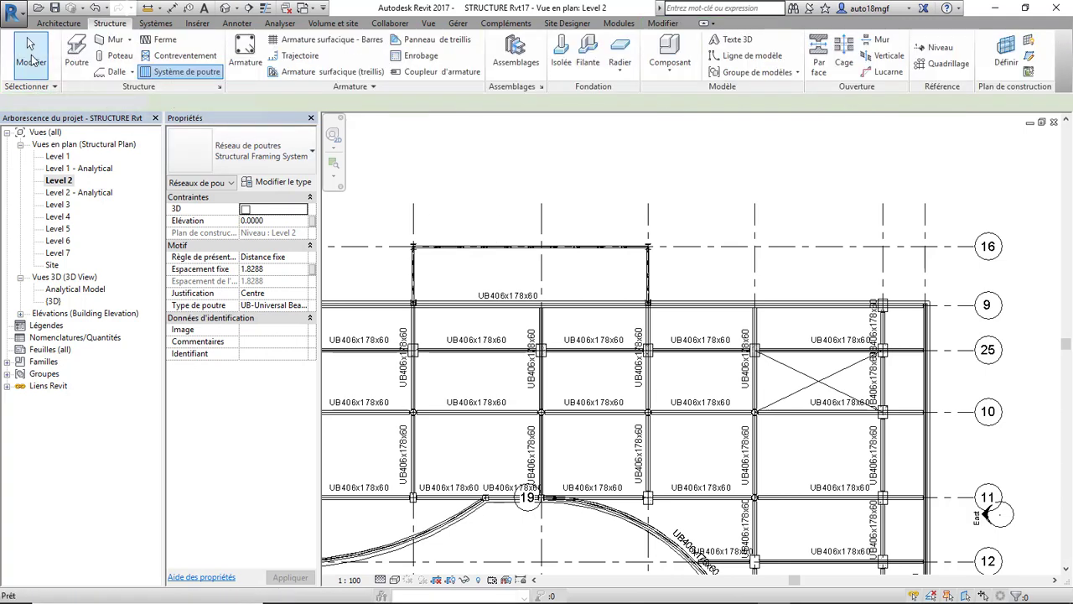
# - Start a sketched beam system on Level 2 and draw its rectangular boundary between opposite corner columns of the projecting truss bay
pyautogui.click(190, 72)
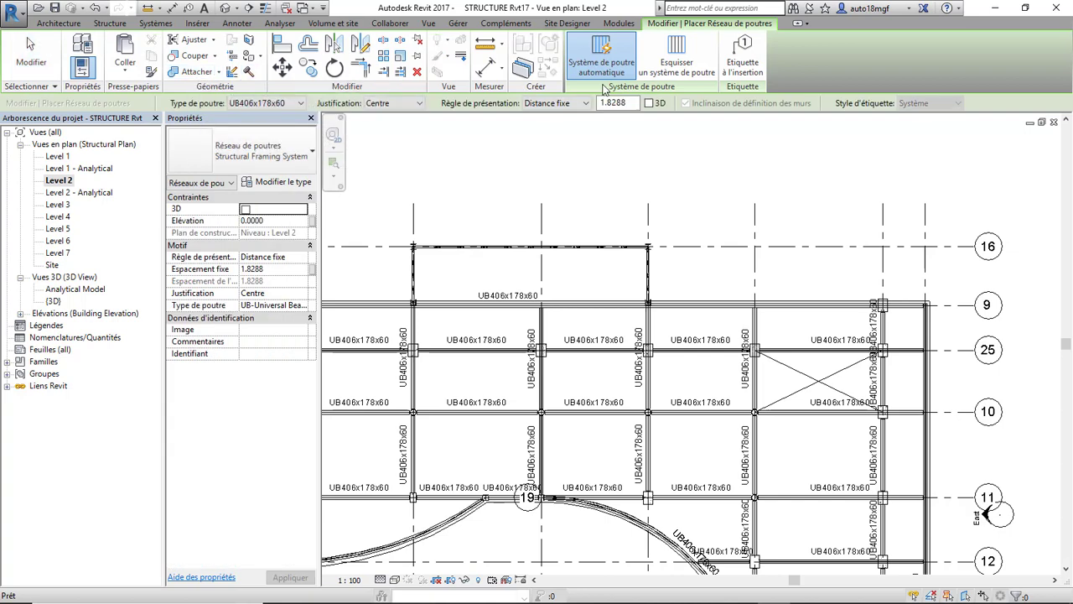
pyautogui.scroll(-1, 708, 226)
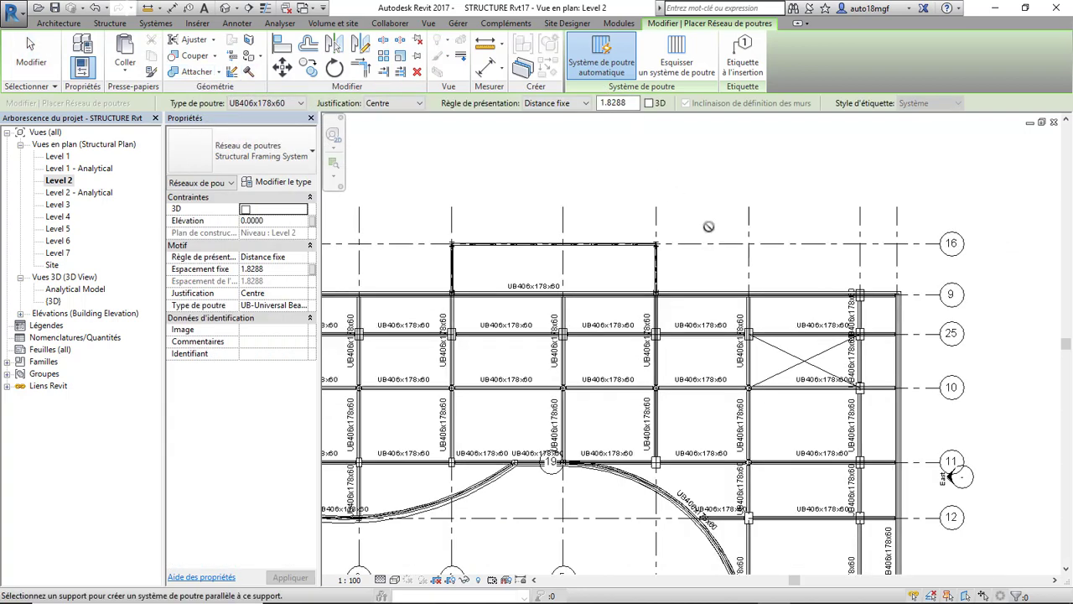
pyautogui.moveTo(654, 236); pyautogui.dragTo(656, 231, button='middle')
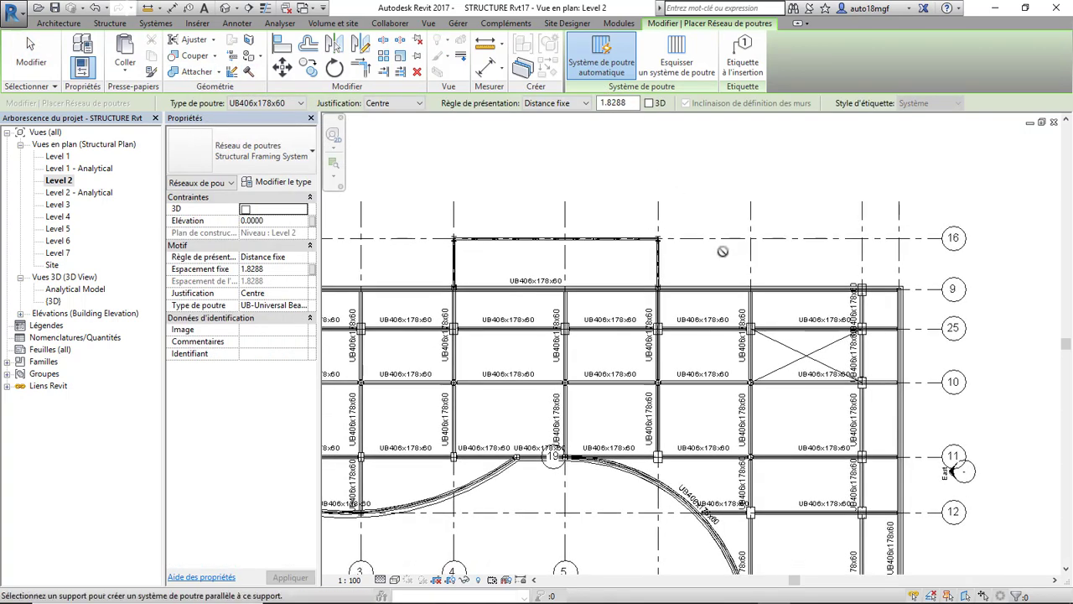
pyautogui.scroll(-1, 718, 250)
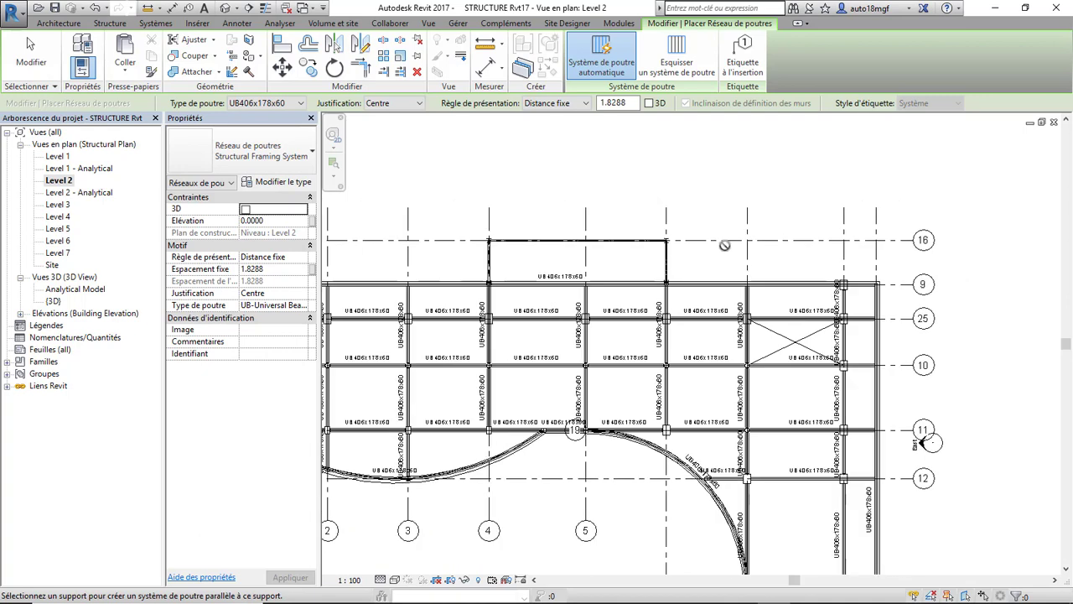
pyautogui.click(692, 76)
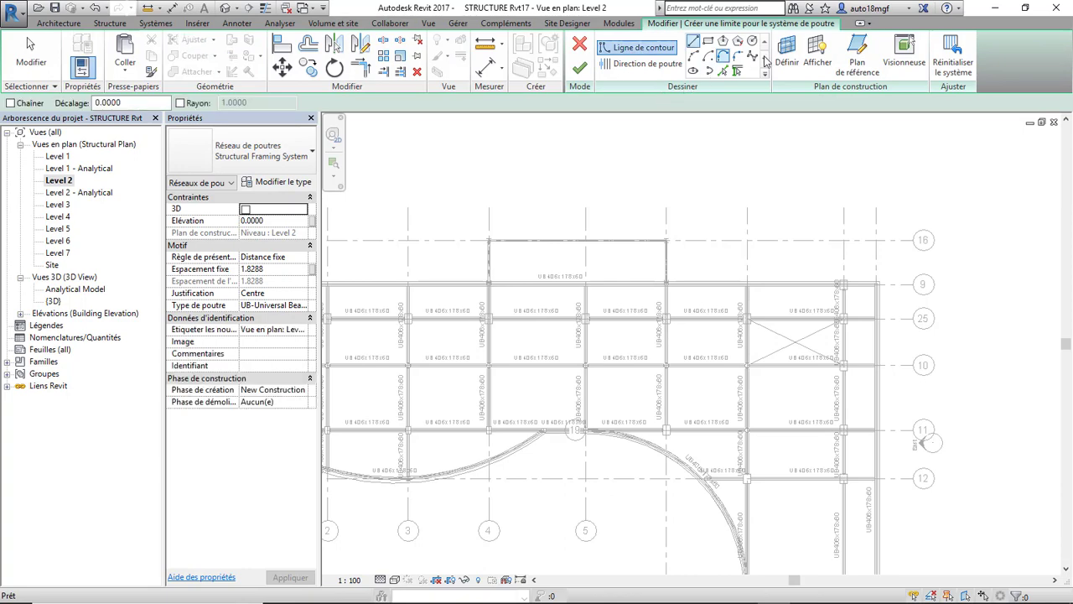
pyautogui.click(708, 43)
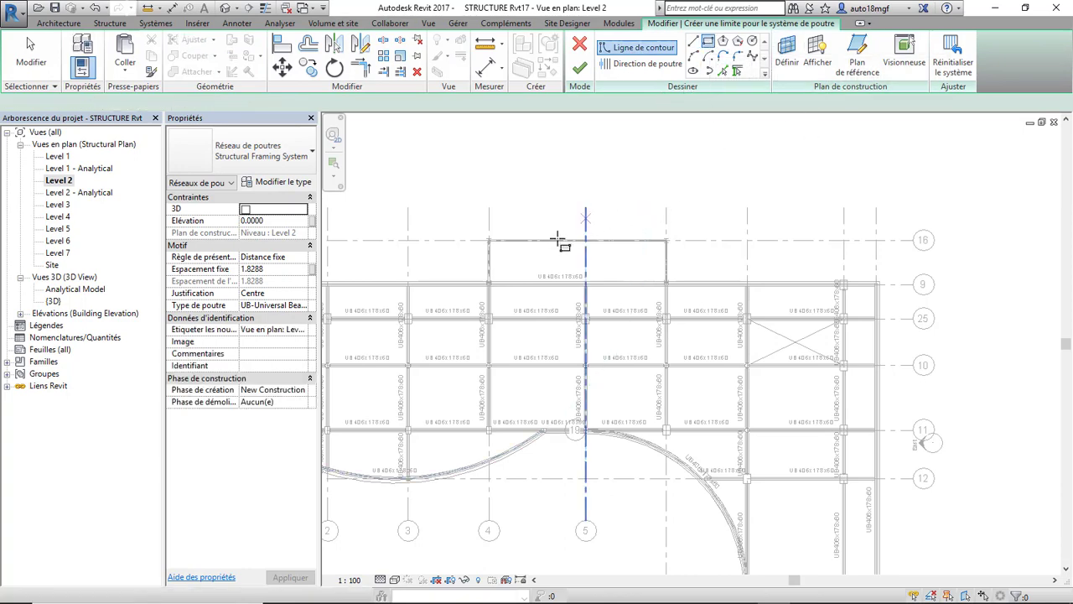
pyautogui.scroll(4, 508, 252)
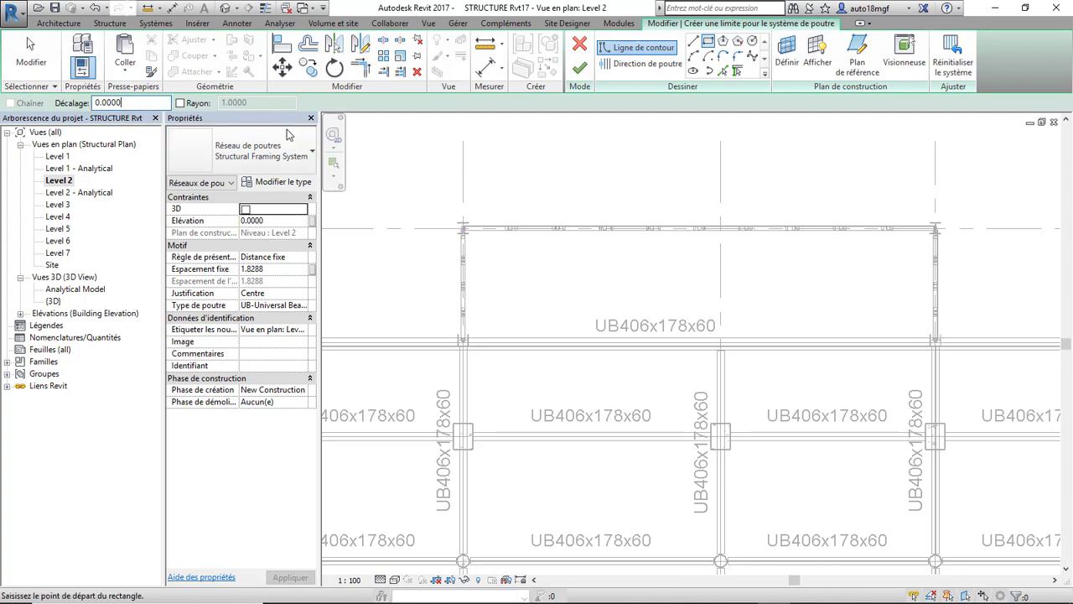
pyautogui.scroll(3, 463, 228)
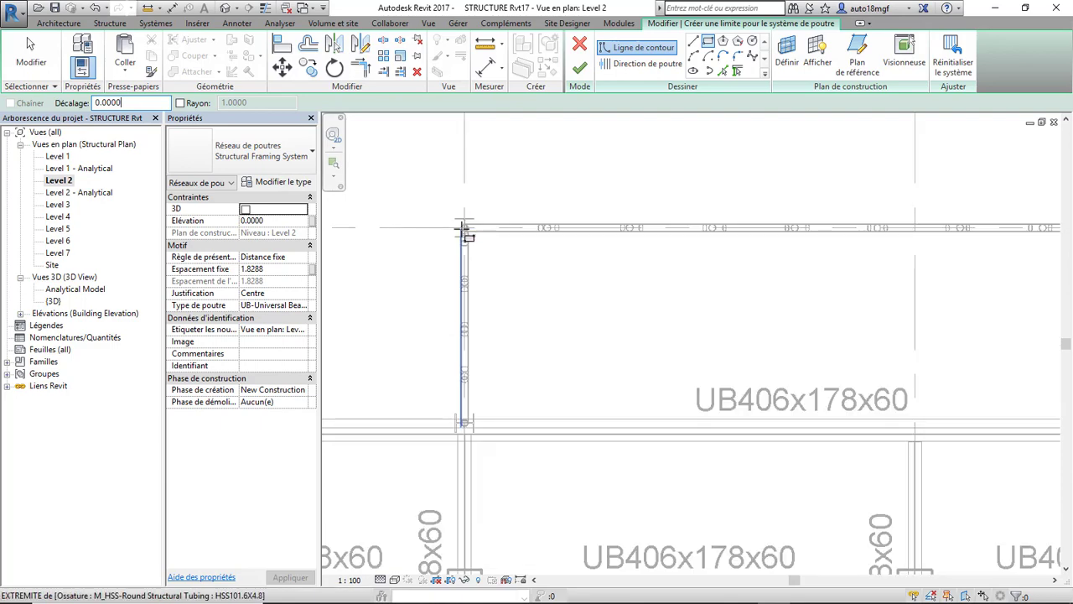
pyautogui.click(464, 227)
pyautogui.scroll(-2, 533, 257)
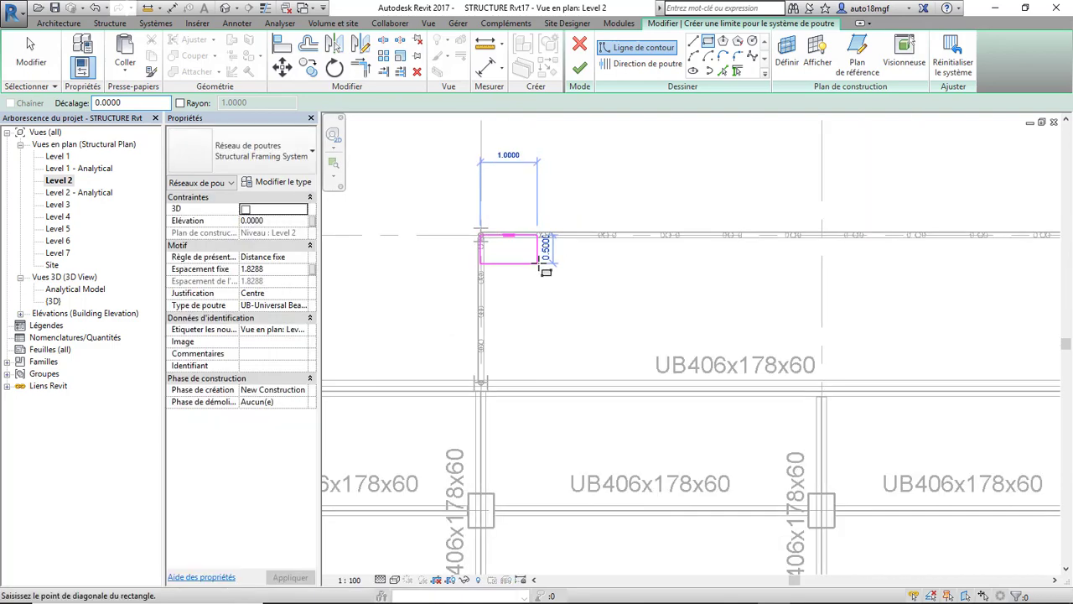
pyautogui.scroll(-3, 830, 373)
pyautogui.scroll(4, 922, 336)
pyautogui.scroll(1, 922, 373)
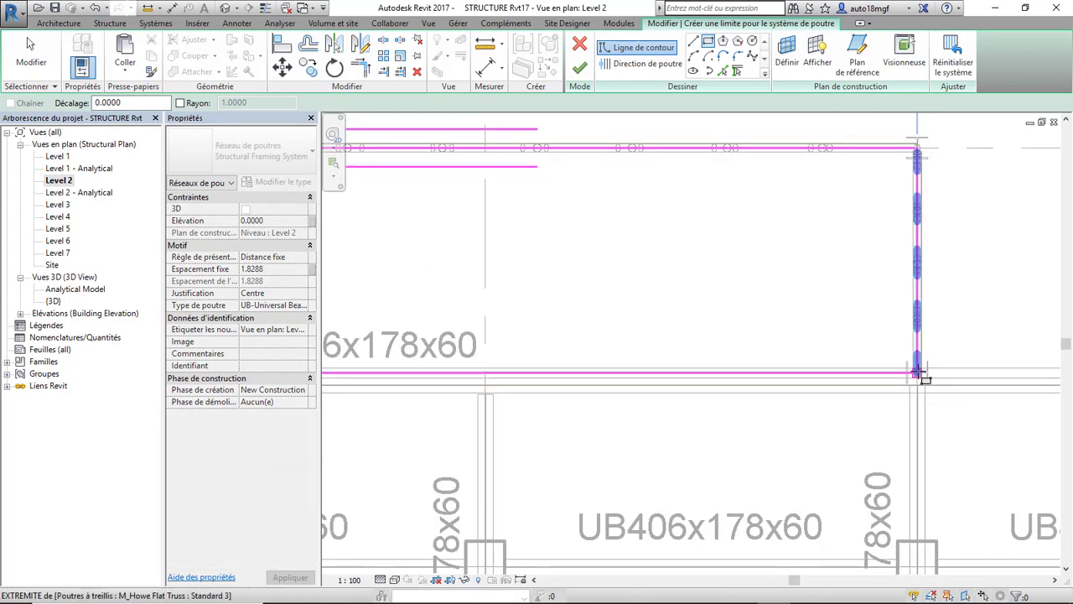
pyautogui.click(919, 372)
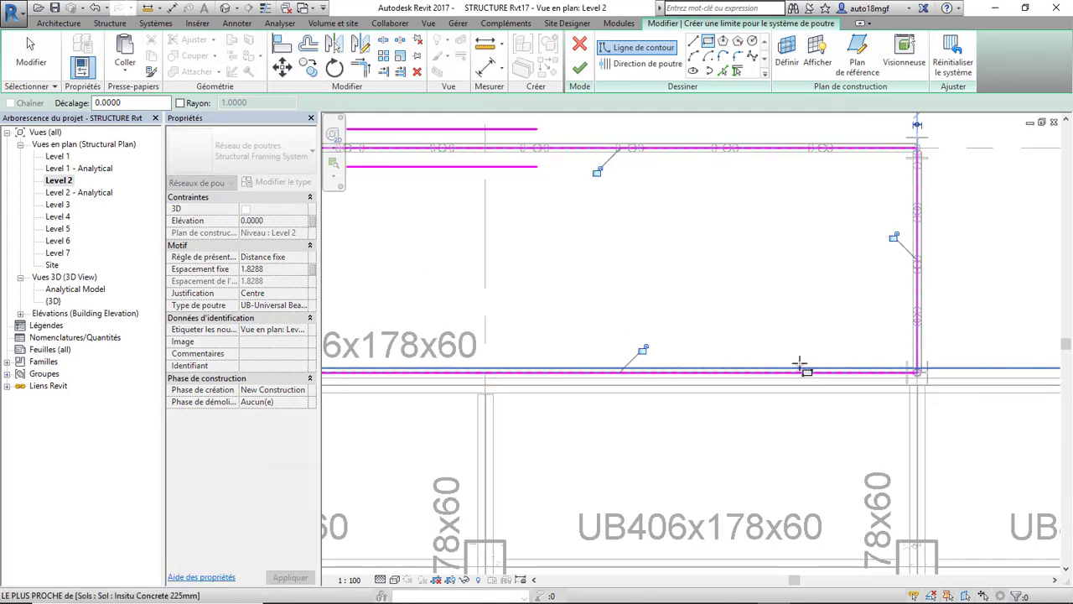
pyautogui.scroll(-2, 838, 369)
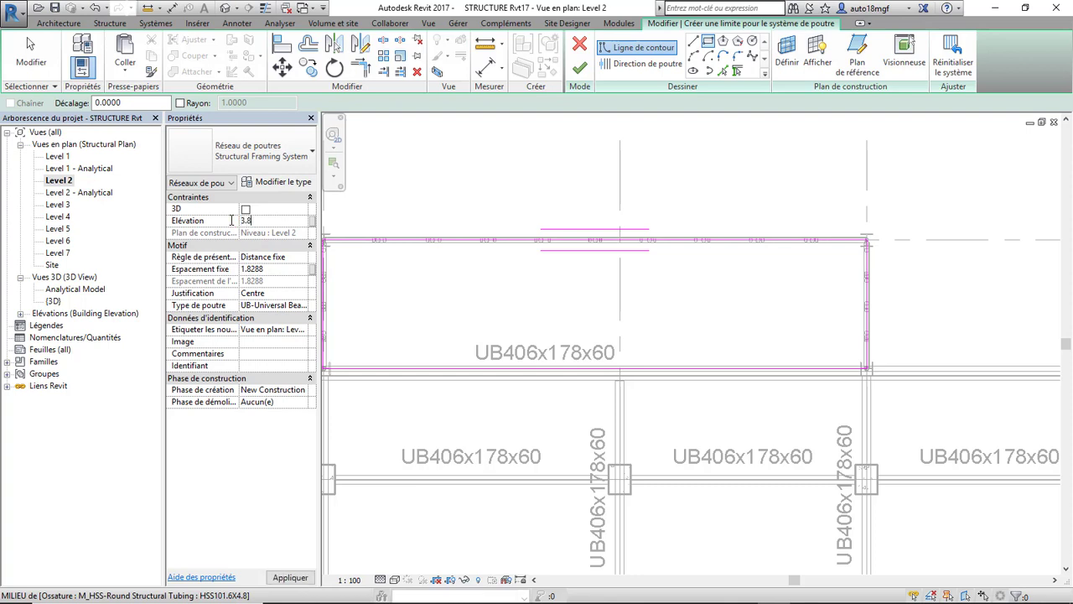
# - Set the beam system's elevation to 3.8 and run its beam direction parallel to the short side edge of the boundary
pyautogui.press('Return')
pyautogui.scroll(-2, 662, 319)
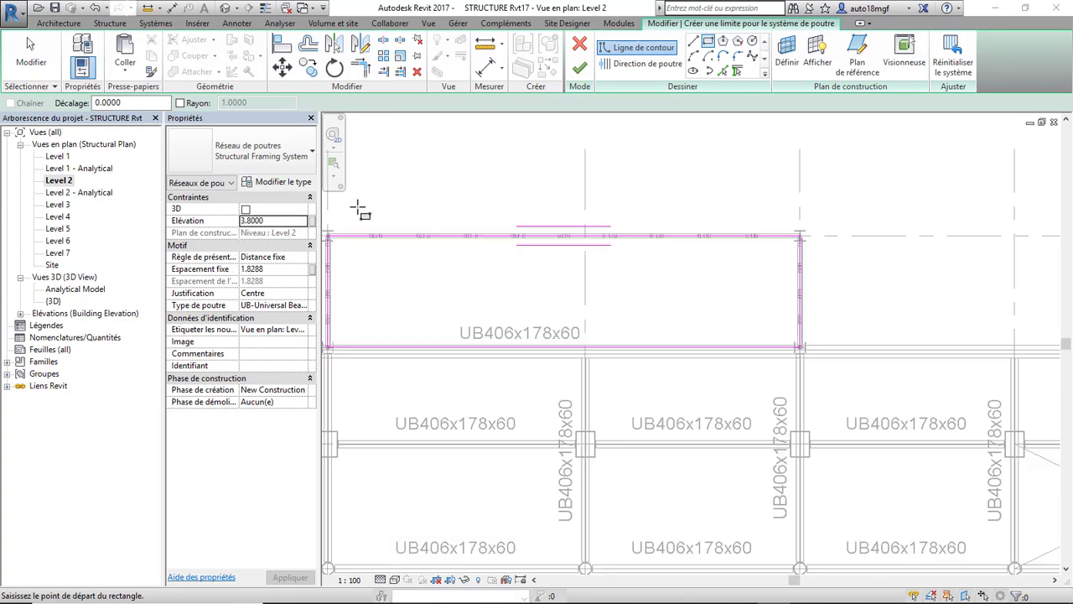
pyautogui.click(624, 65)
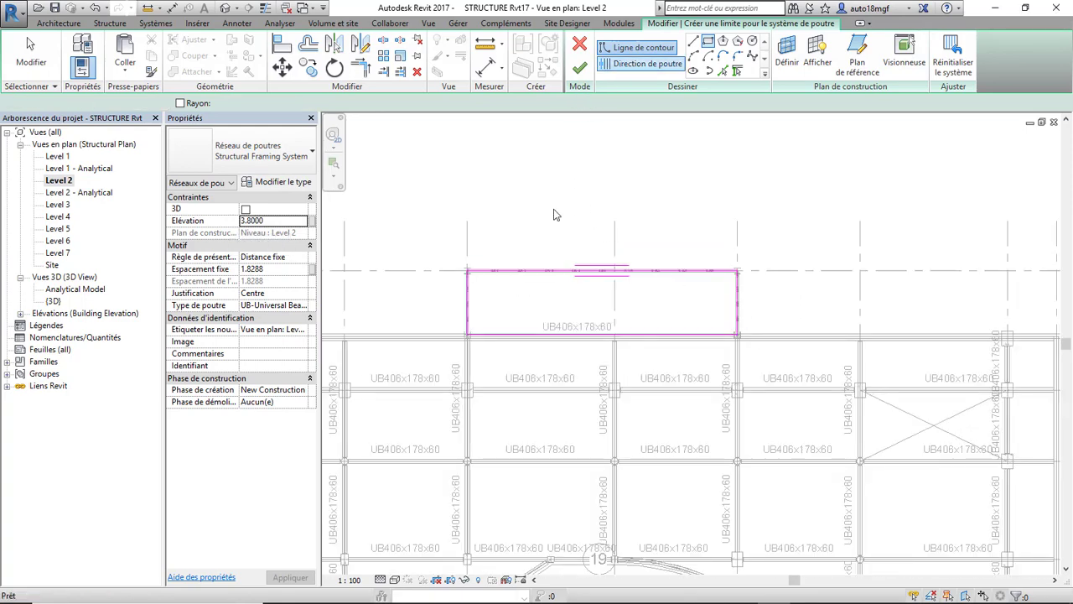
pyautogui.scroll(2, 468, 315)
pyautogui.click(467, 317)
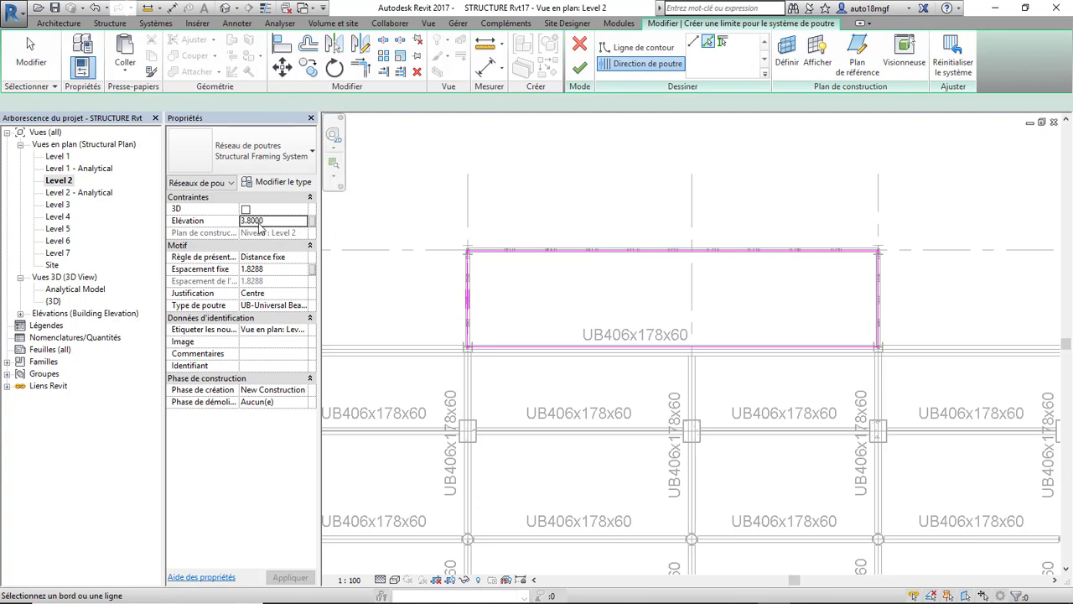
# - Set the fixed spacing to 1 and the beam type to M_HSS Square HSS203.2X203.2X9.5, and finish the beam system
pyautogui.click(263, 270)
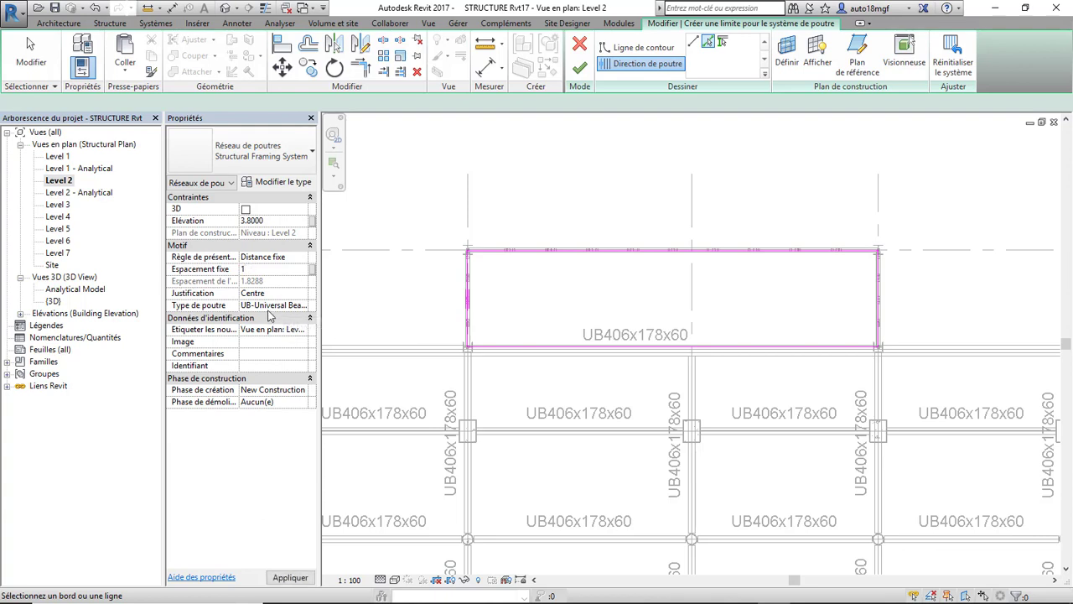
pyautogui.click(304, 306)
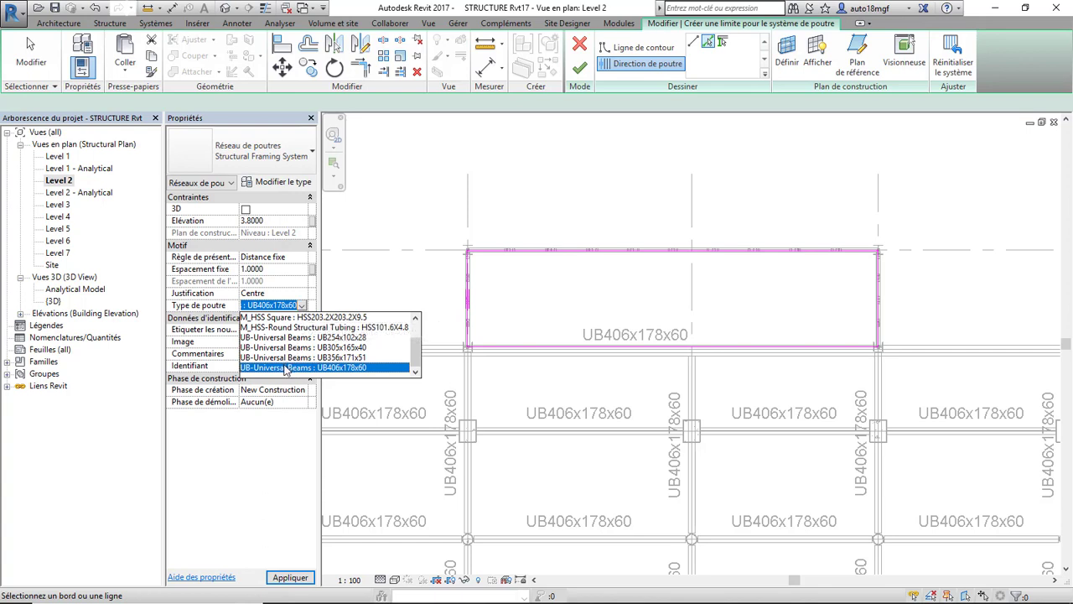
pyautogui.scroll(1, 285, 363)
pyautogui.scroll(-1, 285, 363)
pyautogui.scroll(1, 299, 366)
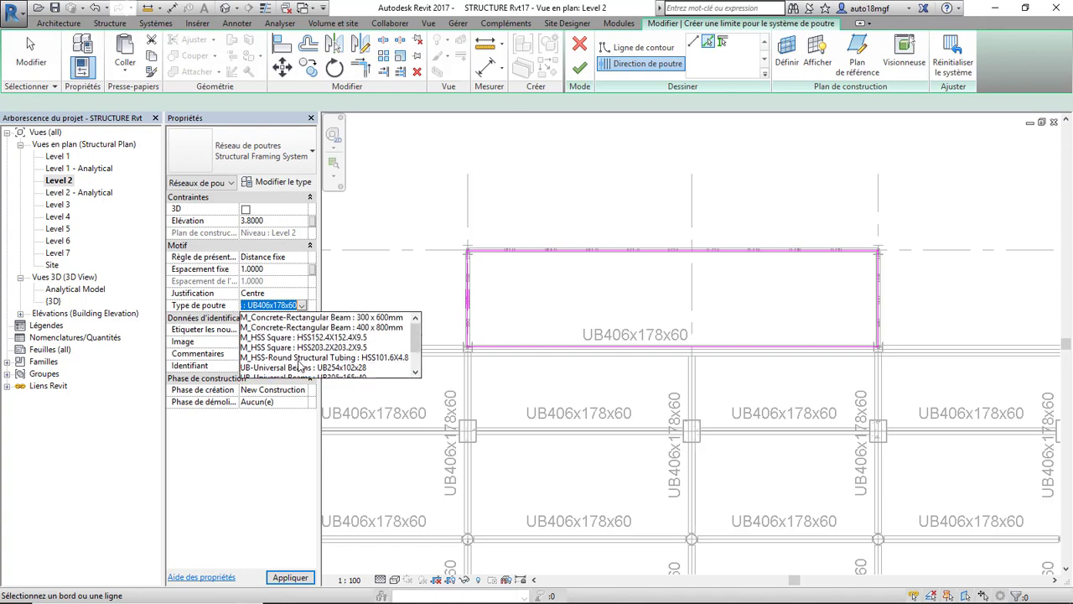
pyautogui.click(294, 349)
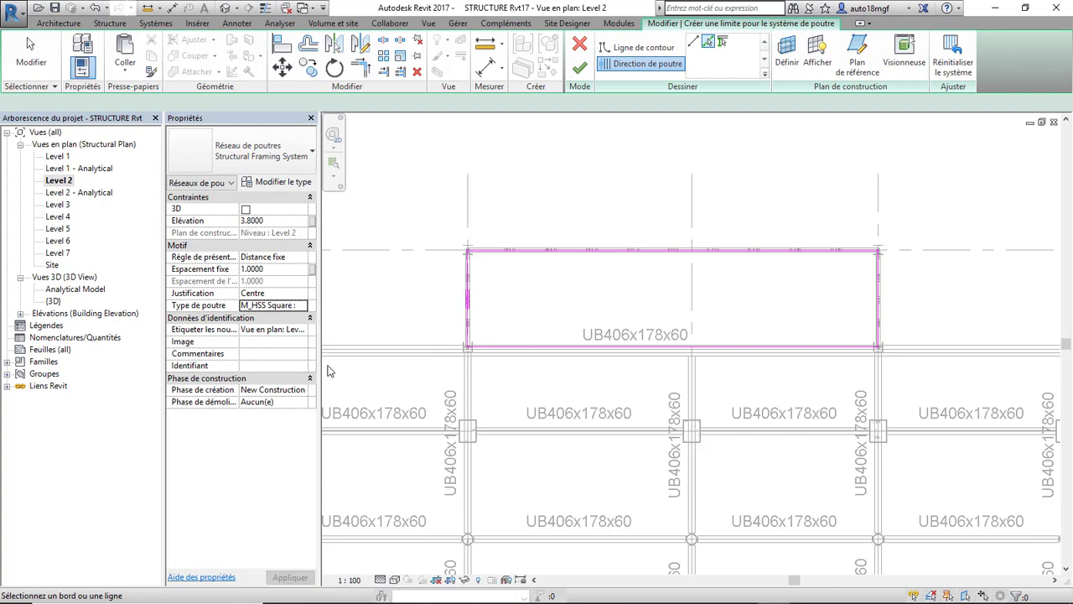
pyautogui.click(581, 70)
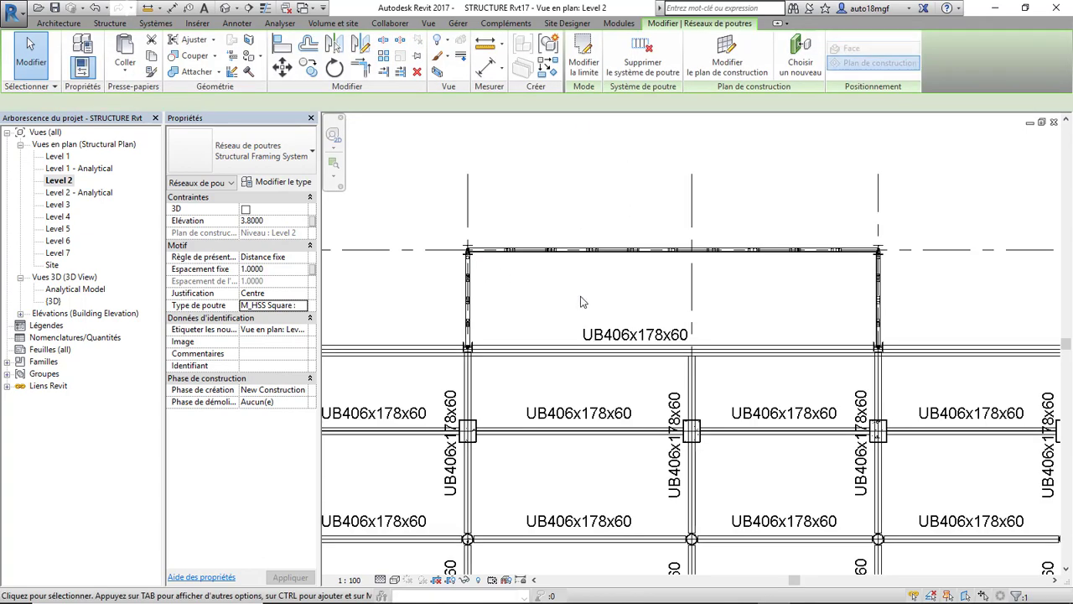
# - Check the new beam system in the Level 1 and Level 2 plans and examine its height above the trusses in the 3D view
pyautogui.doubleClick(59, 157)
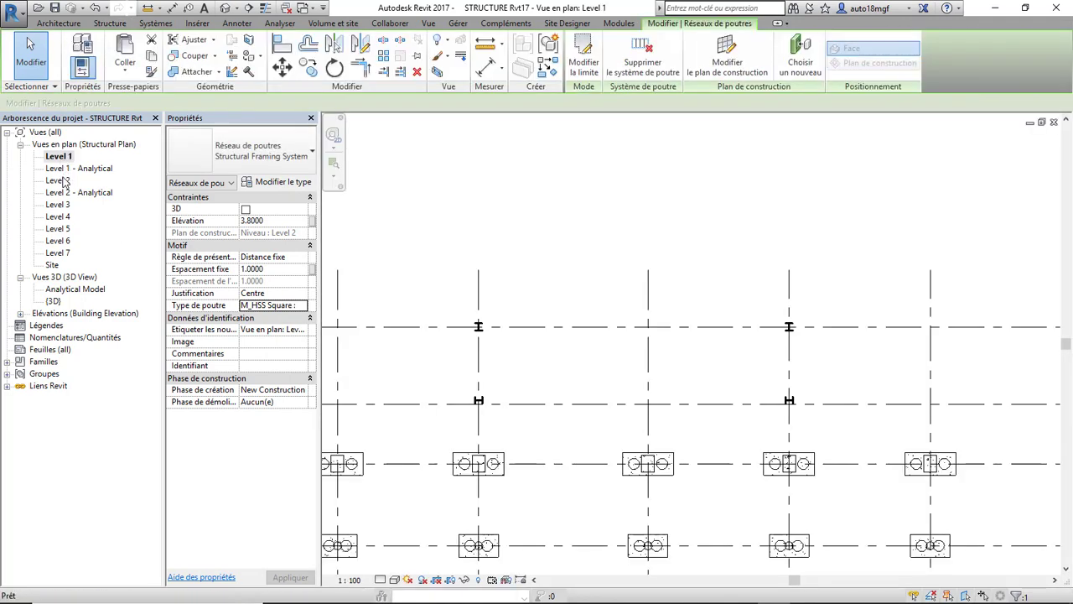
pyautogui.doubleClick(62, 180)
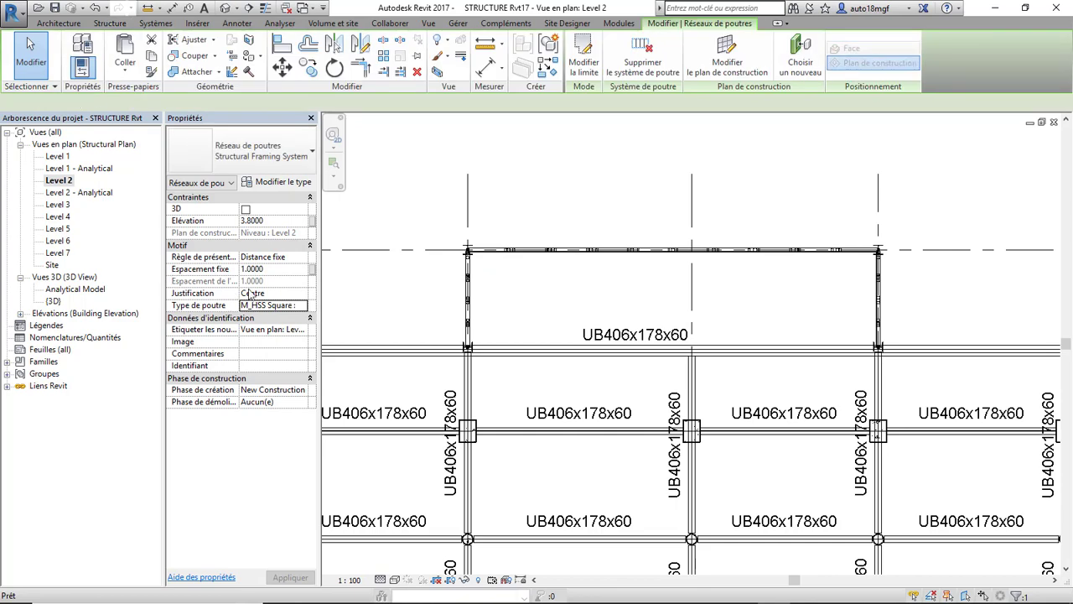
pyautogui.click(226, 8)
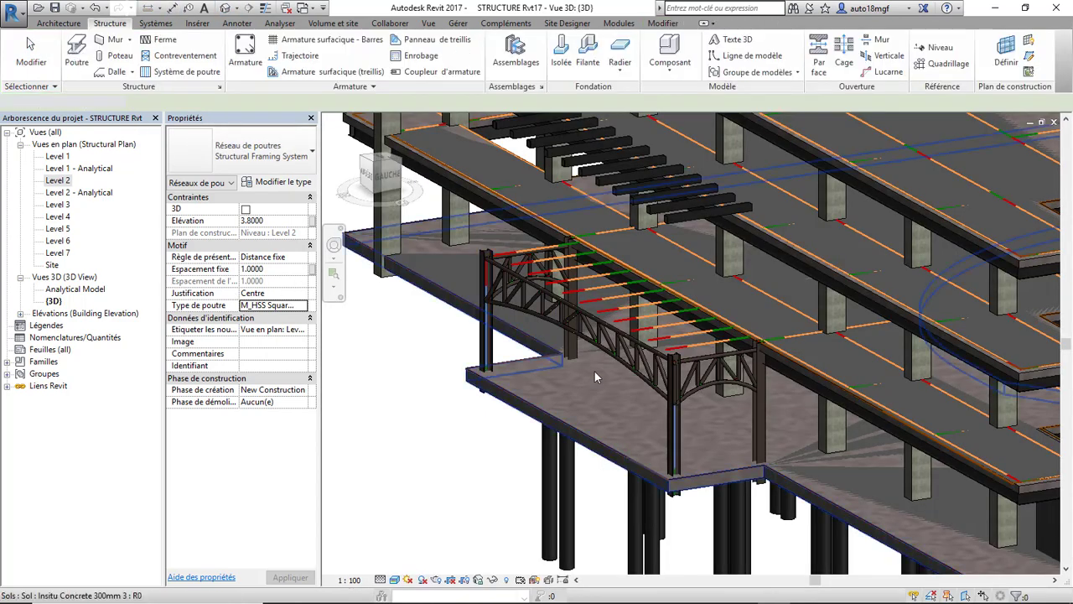
pyautogui.keyDown('shift'); pyautogui.moveTo(541, 349); pyautogui.dragTo(575, 287, button='middle'); pyautogui.keyUp('shift')
pyautogui.scroll(2, 575, 287)
pyautogui.keyDown('shift'); pyautogui.moveTo(574, 340); pyautogui.dragTo(655, 342, button='middle'); pyautogui.keyUp('shift')
pyautogui.scroll(-3, 654, 342)
pyautogui.scroll(3, 648, 334)
pyautogui.scroll(-5, 624, 320)
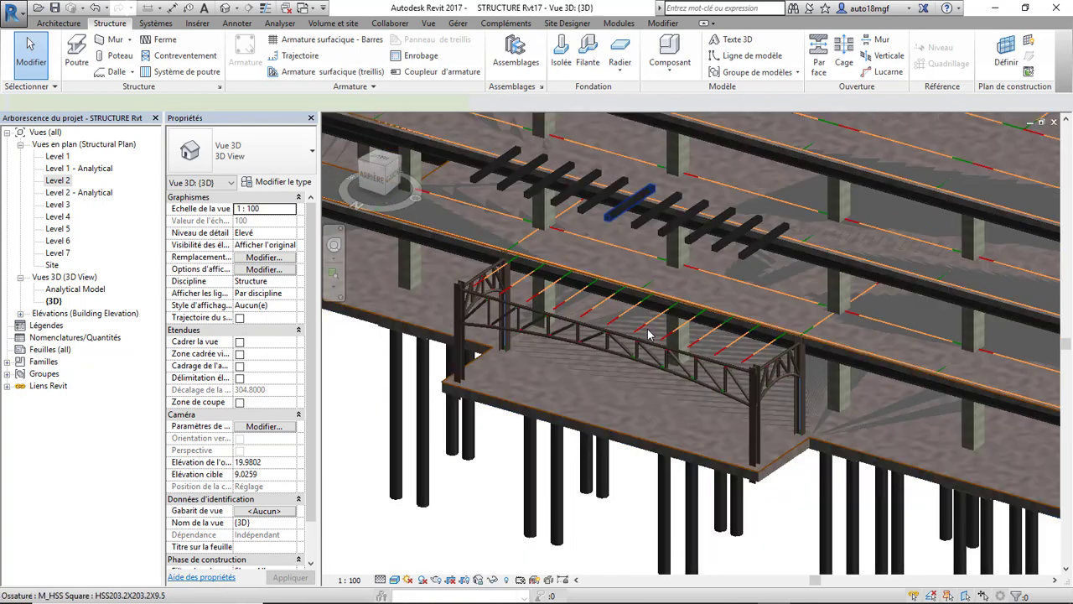
pyautogui.scroll(5, 659, 342)
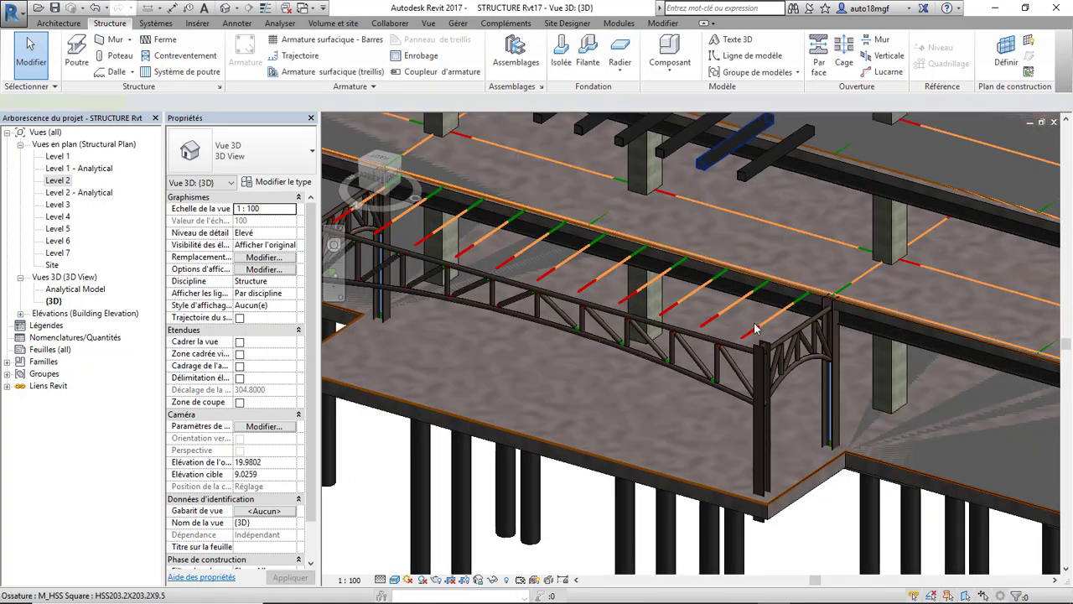
# - Inspect the properties of a single raised HSS beam and select the whole beam system, clearing each selection
pyautogui.click(754, 327)
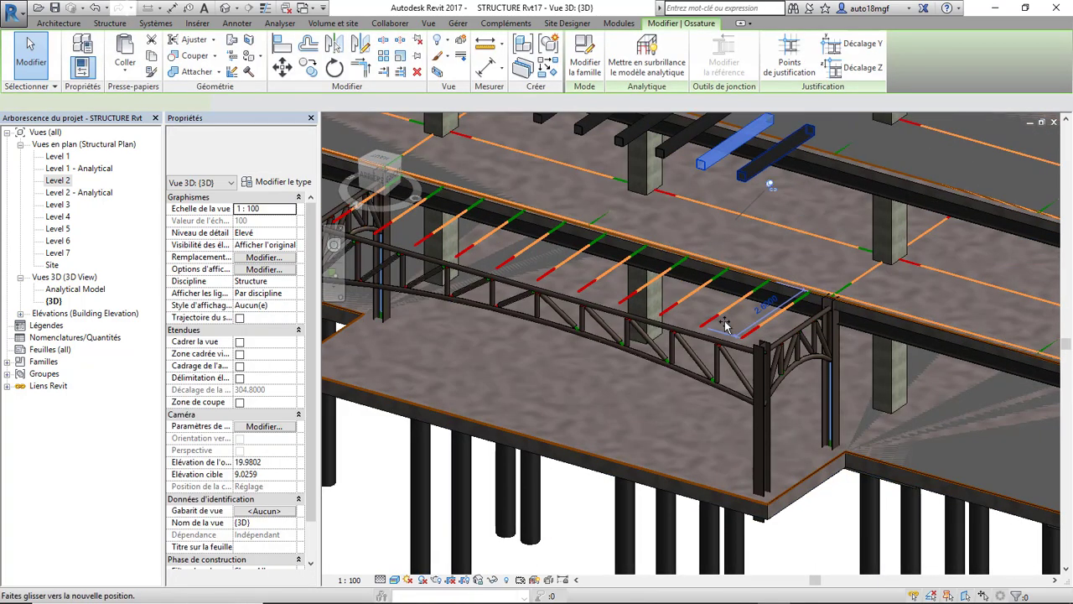
pyautogui.click(729, 324)
pyautogui.click(727, 337)
pyautogui.scroll(-4, 662, 391)
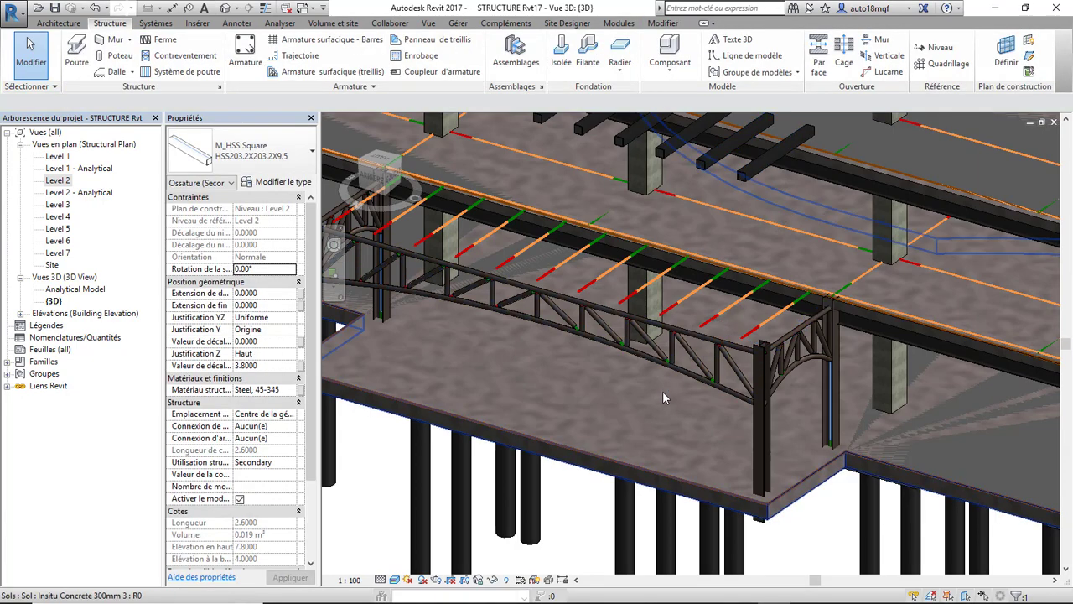
pyautogui.press('Escape')
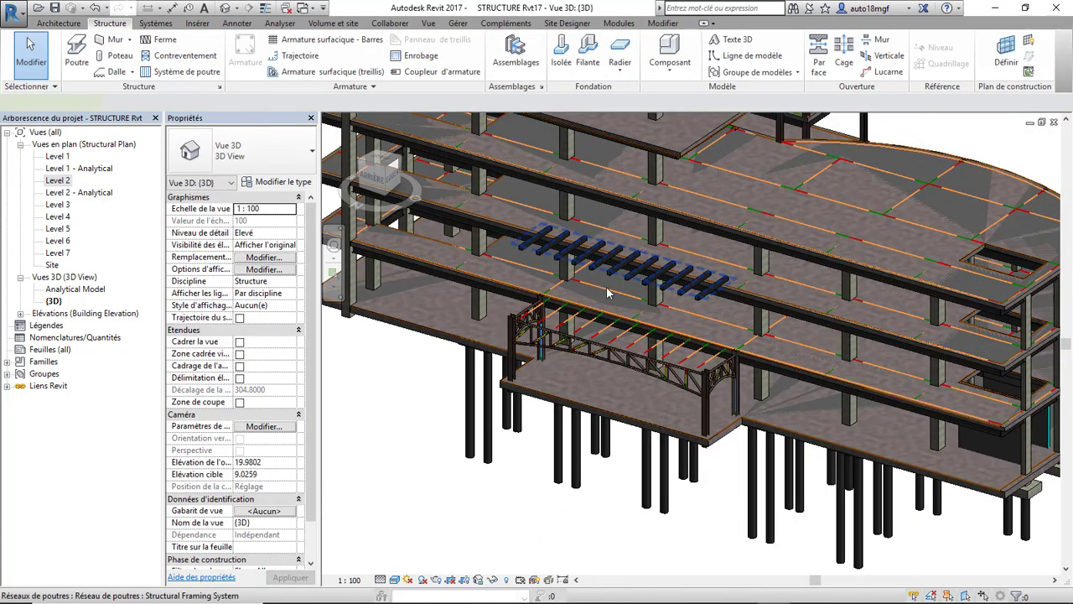
pyautogui.click(609, 275)
pyautogui.press('Escape')
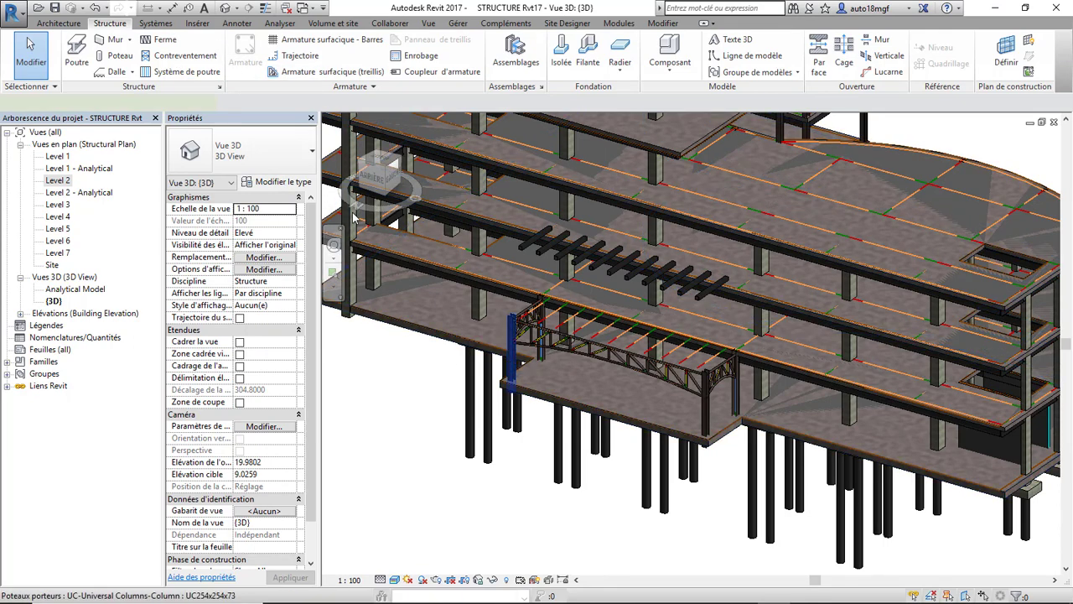
# - Try to align the raised beam system with the framing at the top of the arched trusses in the 3D view
pyautogui.click(512, 347)
pyautogui.press('a')
pyautogui.press('l')
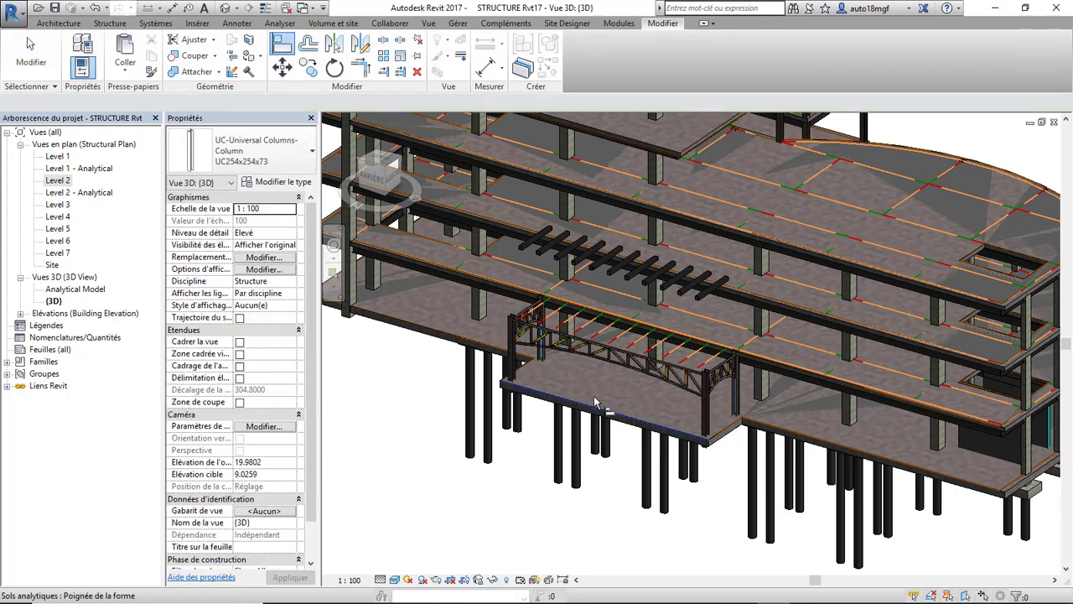
pyautogui.scroll(3, 718, 353)
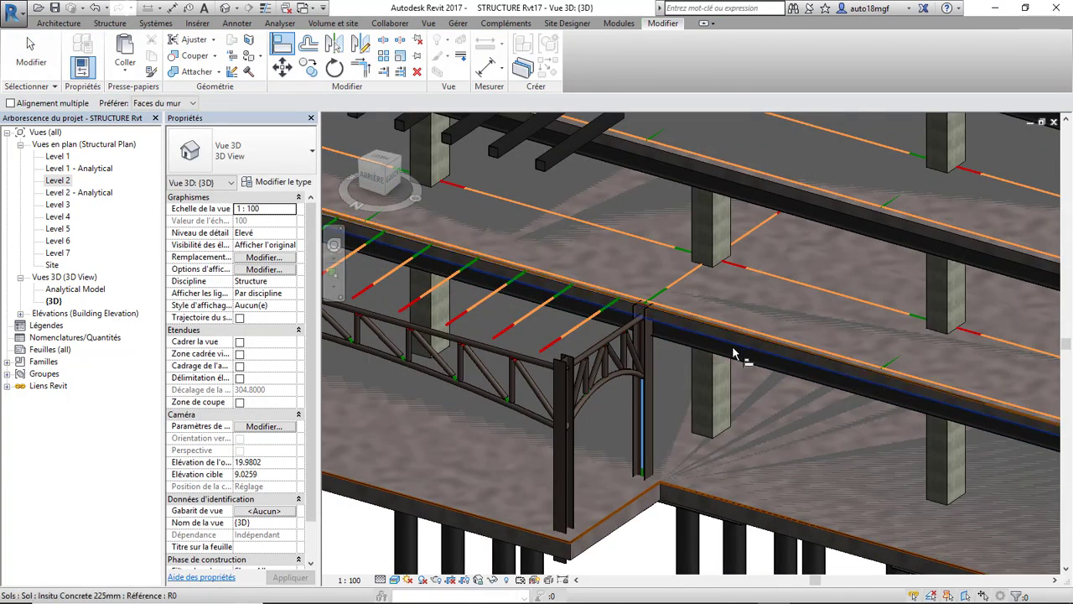
pyautogui.scroll(-3, 720, 411)
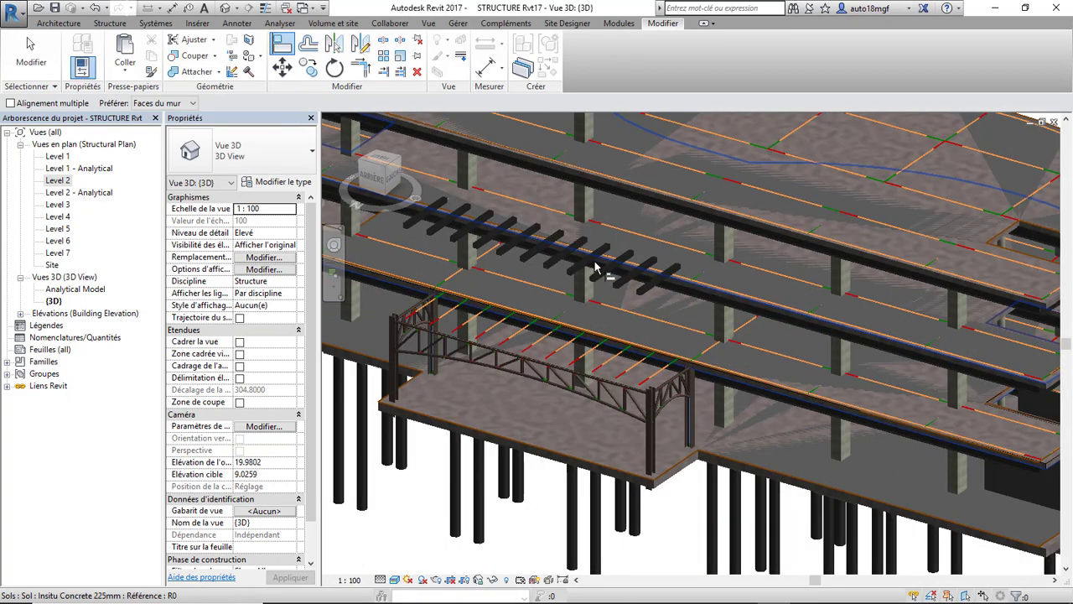
pyautogui.scroll(2, 637, 297)
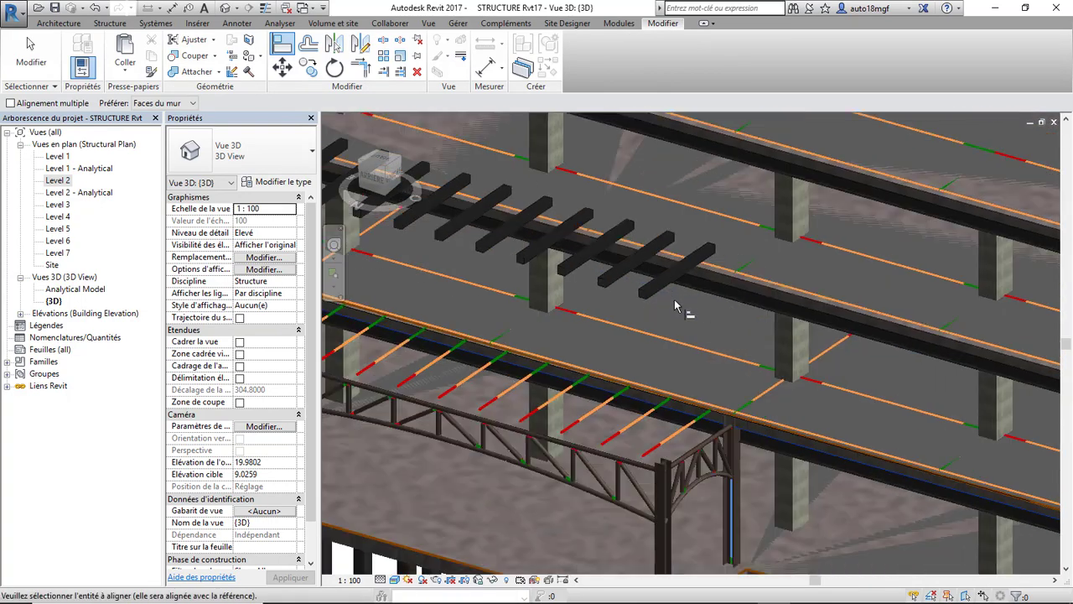
pyautogui.keyDown('shift'); pyautogui.moveTo(674, 299); pyautogui.dragTo(592, 338, button='middle'); pyautogui.keyUp('shift')
pyautogui.click(590, 338)
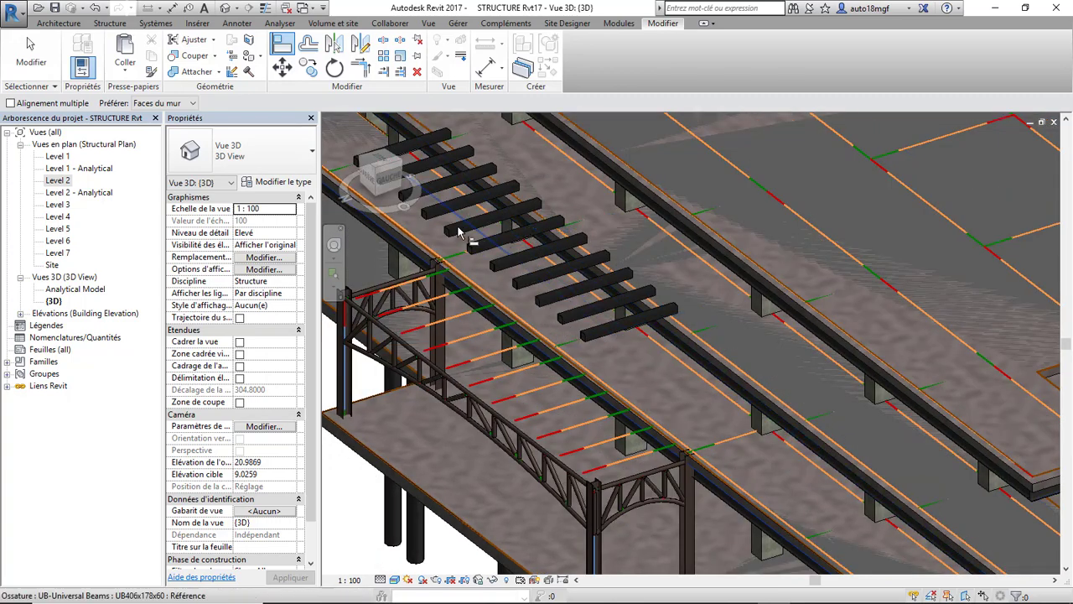
pyautogui.scroll(-1, 552, 308)
pyautogui.keyDown('shift'); pyautogui.moveTo(552, 312); pyautogui.dragTo(540, 345, button='middle'); pyautogui.keyUp('shift')
pyautogui.scroll(-4, 665, 377)
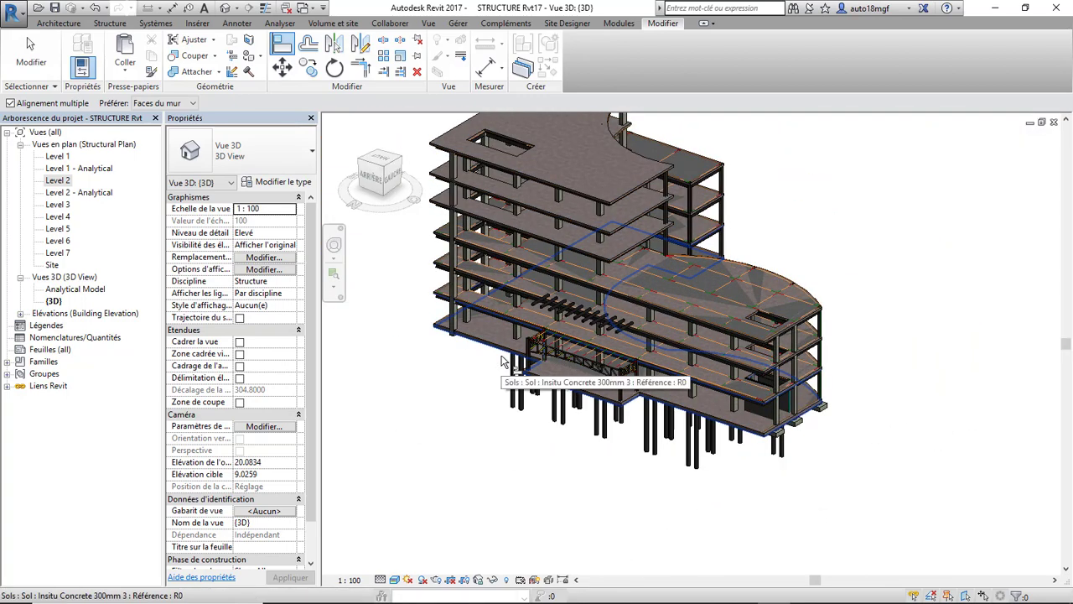
# - Set the beam system's elevation to 0
pyautogui.doubleClick(502, 361)
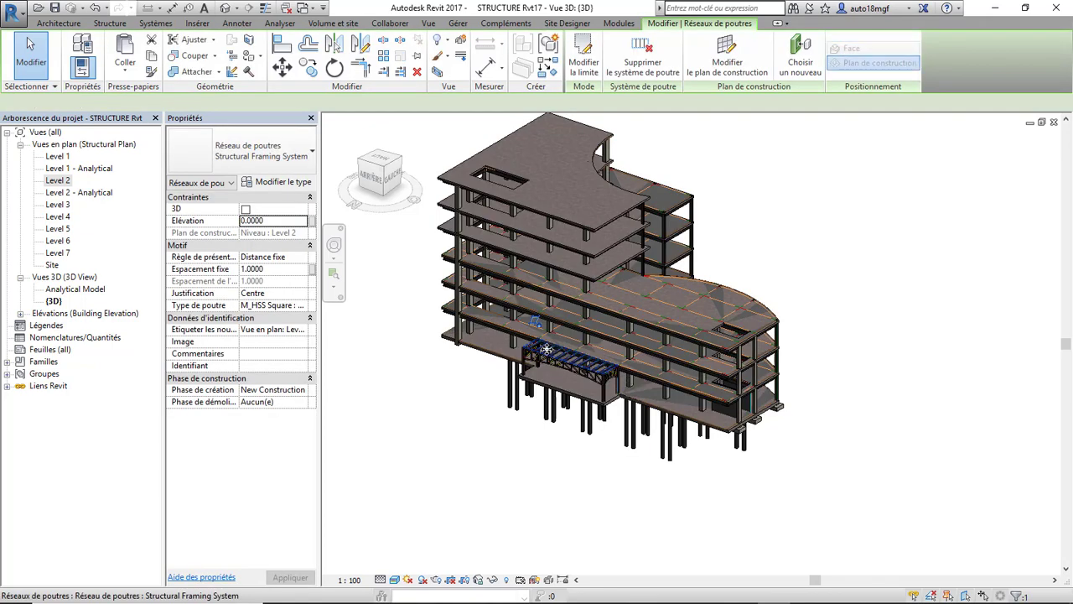
pyautogui.scroll(3, 419, 326)
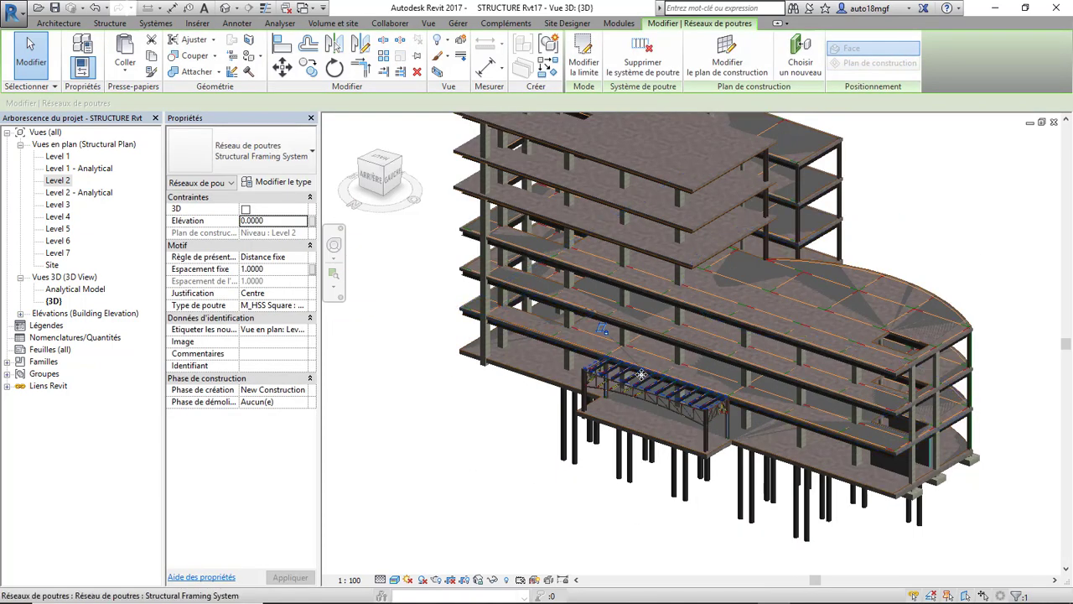
pyautogui.scroll(3, 642, 374)
# - Examine the selected beam system and its fit with the arched trusses from several angles in the 3D view
pyautogui.keyDown('shift'); pyautogui.moveTo(612, 367); pyautogui.dragTo(606, 307, button='middle'); pyautogui.keyUp('shift')
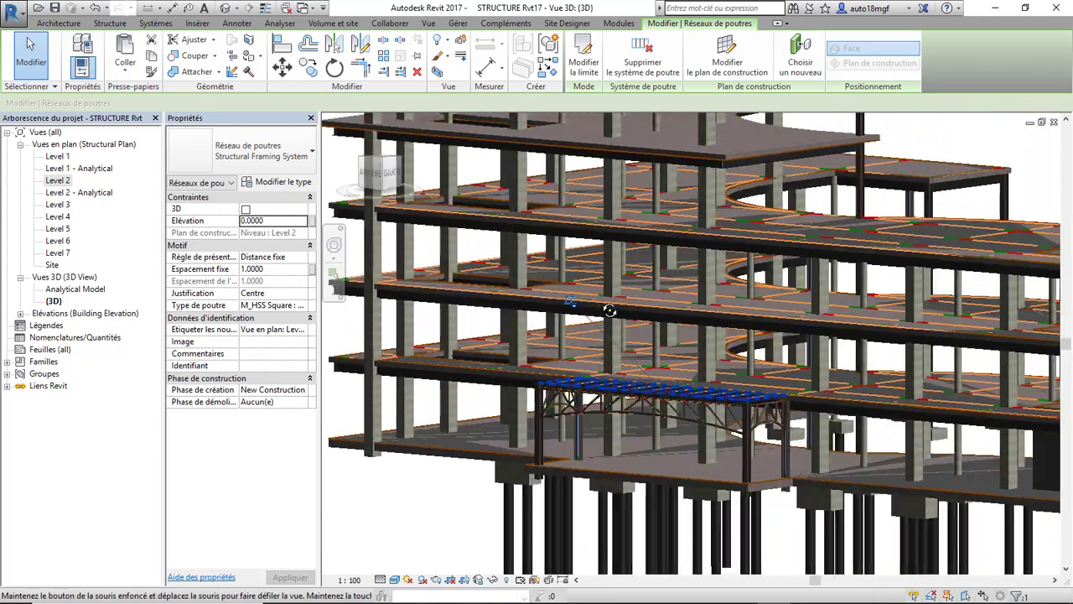
pyautogui.scroll(4, 600, 369)
pyautogui.scroll(3, 598, 388)
pyautogui.keyDown('shift'); pyautogui.moveTo(597, 388); pyautogui.dragTo(498, 331, button='middle'); pyautogui.keyUp('shift')
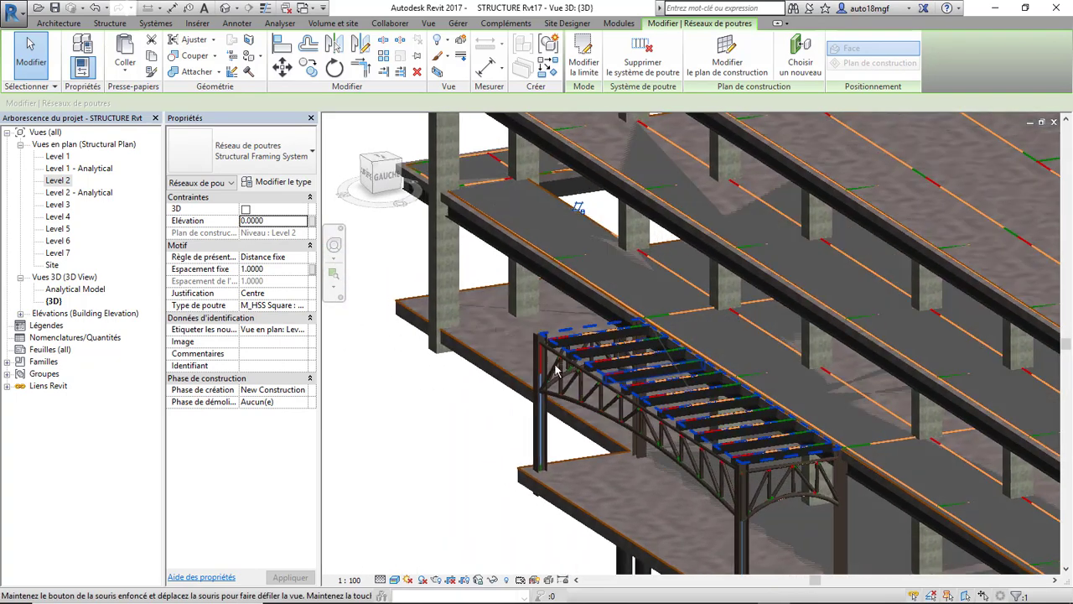
pyautogui.scroll(3, 649, 393)
pyautogui.scroll(-3, 649, 393)
pyautogui.keyDown('shift'); pyautogui.moveTo(629, 416); pyautogui.dragTo(634, 390, button='middle'); pyautogui.keyUp('shift')
pyautogui.scroll(-3, 625, 408)
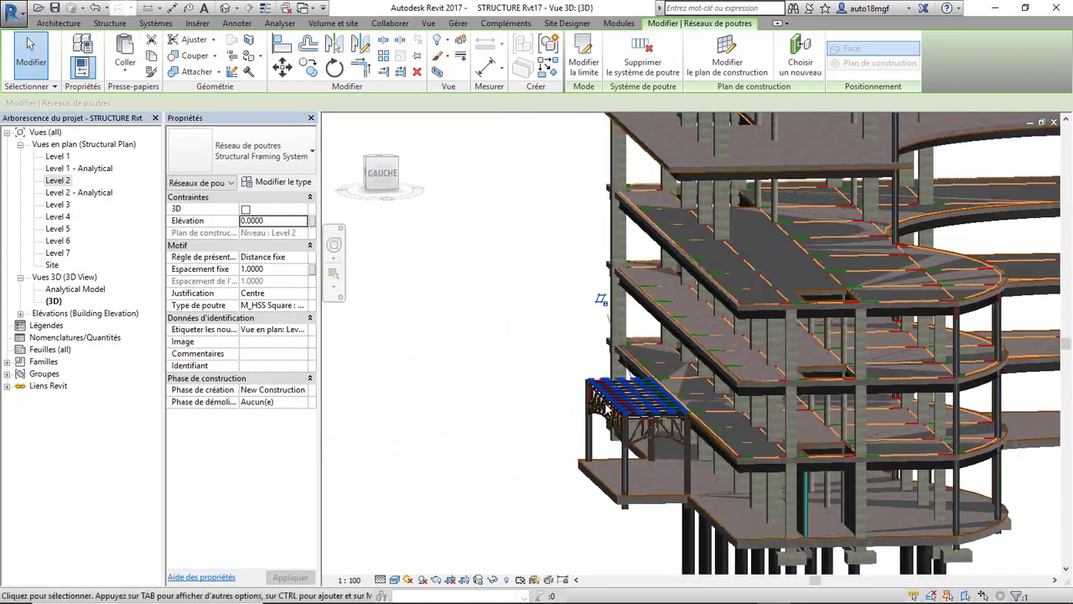
pyautogui.scroll(5, 629, 392)
pyautogui.scroll(-1, 618, 412)
pyautogui.keyDown('shift'); pyautogui.moveTo(583, 419); pyautogui.dragTo(744, 425, button='middle'); pyautogui.keyUp('shift')
pyautogui.scroll(-3, 587, 417)
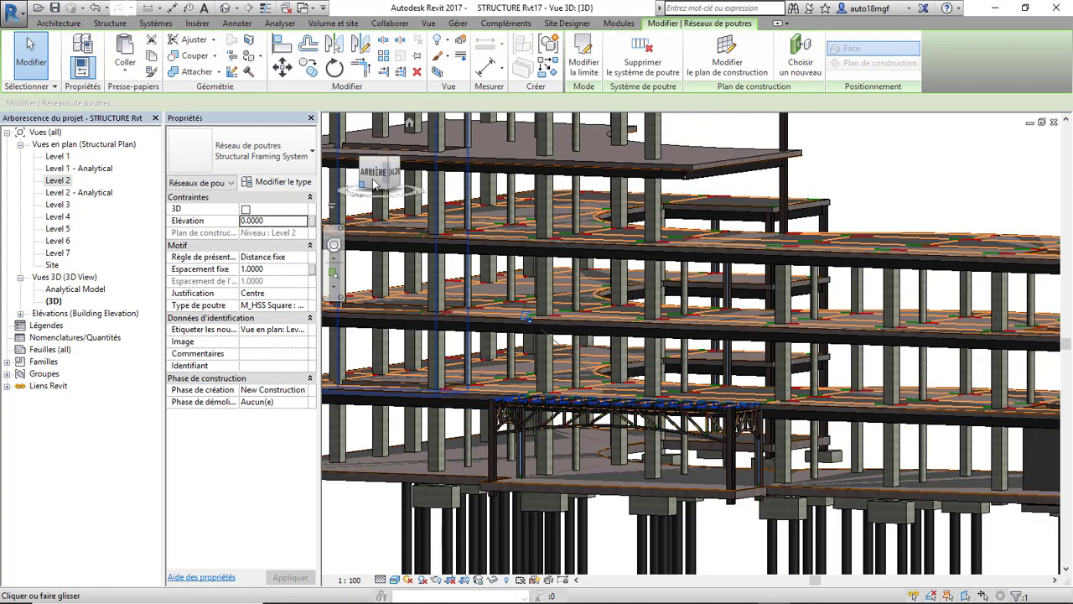
# - Clear the selection and examine the whole structure with the truss bay from the rear and left sides in 3D
pyautogui.click(374, 169)
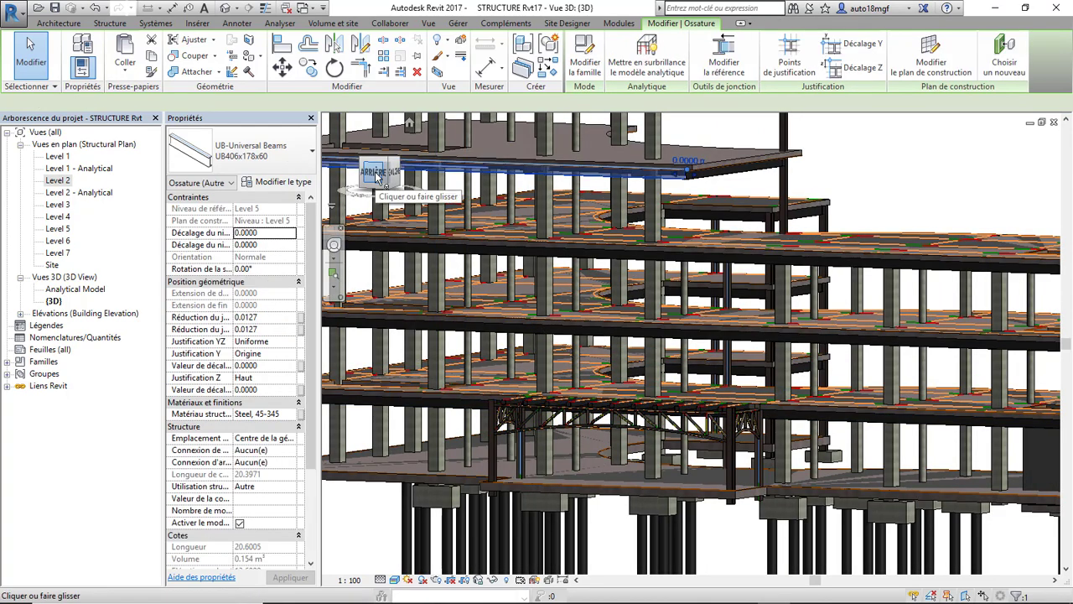
pyautogui.scroll(-3, 652, 244)
pyautogui.keyDown('shift'); pyautogui.moveTo(513, 305); pyautogui.dragTo(552, 302, button='middle'); pyautogui.keyUp('shift')
pyautogui.click(34, 64)
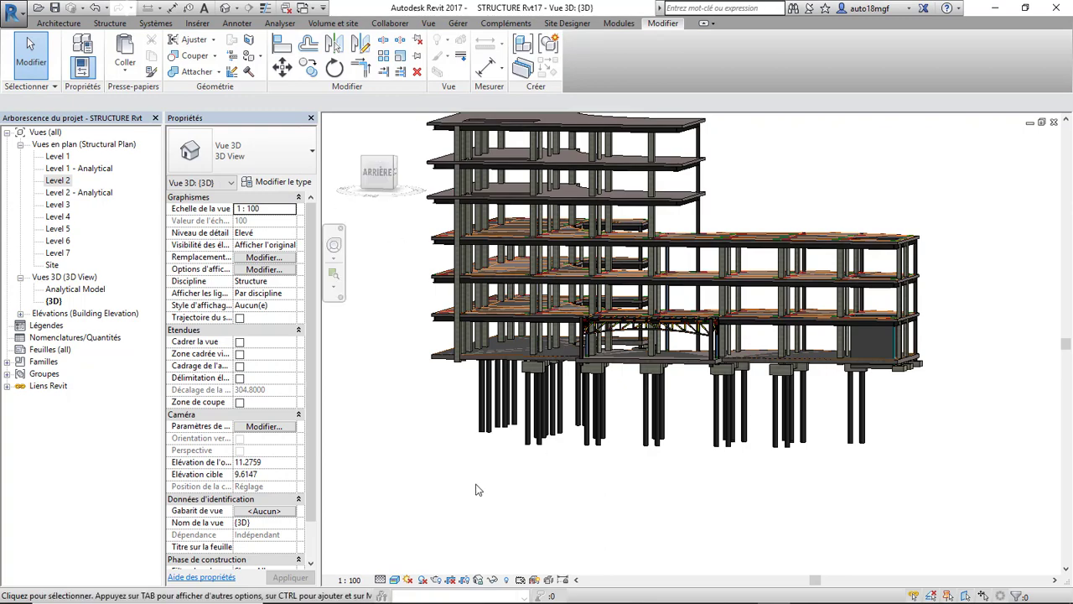
pyautogui.scroll(-2, 598, 526)
pyautogui.keyDown('shift'); pyautogui.moveTo(683, 372); pyautogui.dragTo(597, 396, button='middle'); pyautogui.keyUp('shift')
pyautogui.scroll(5, 596, 396)
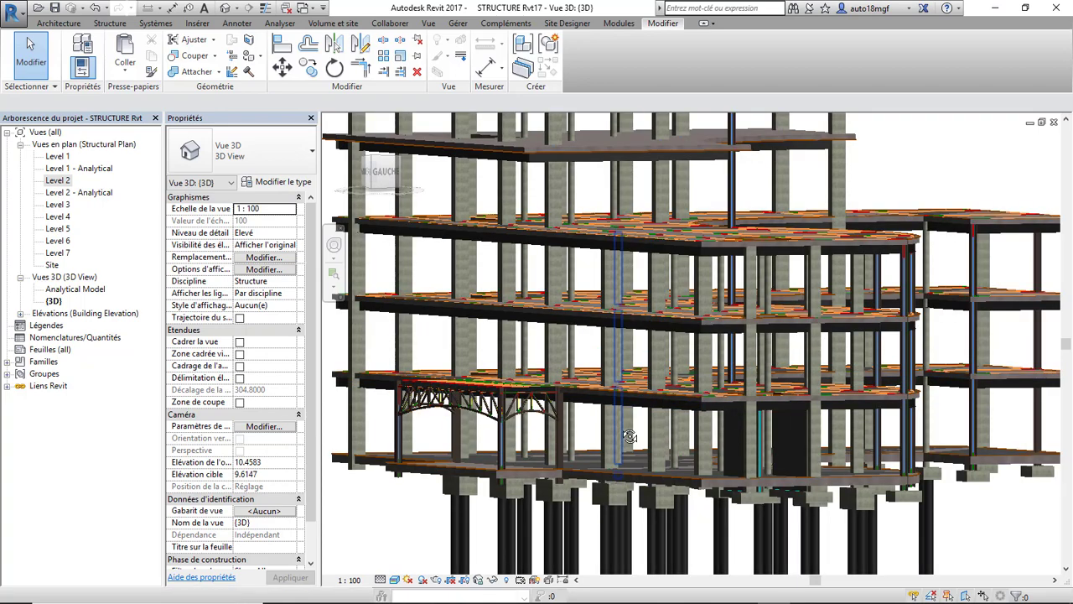
pyautogui.keyDown('shift'); pyautogui.moveTo(629, 437); pyautogui.dragTo(591, 430, button='middle'); pyautogui.keyUp('shift')
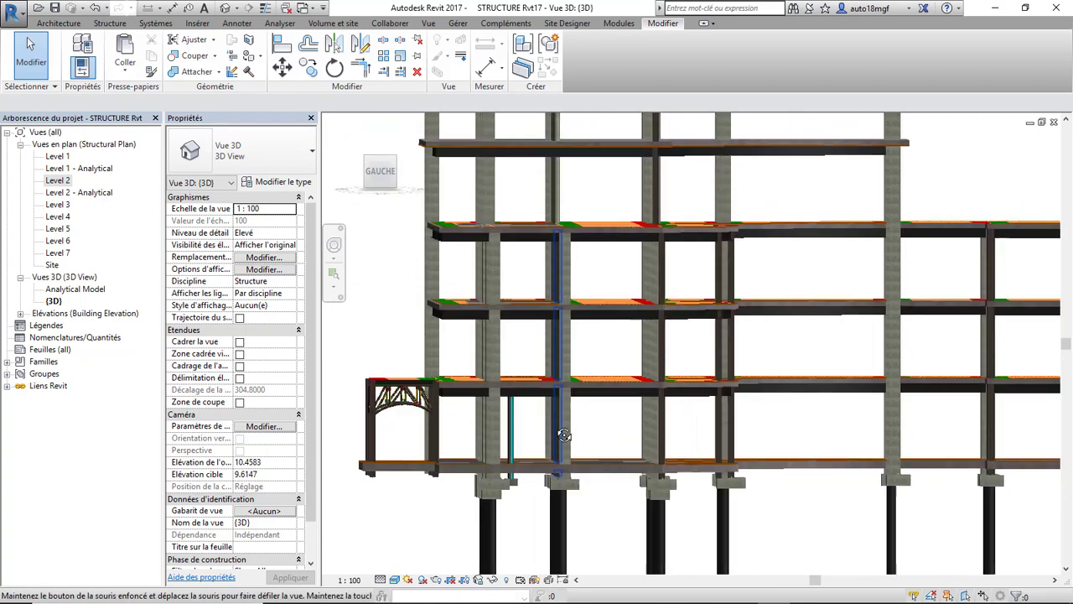
pyautogui.scroll(5, 589, 427)
pyautogui.scroll(1, 589, 427)
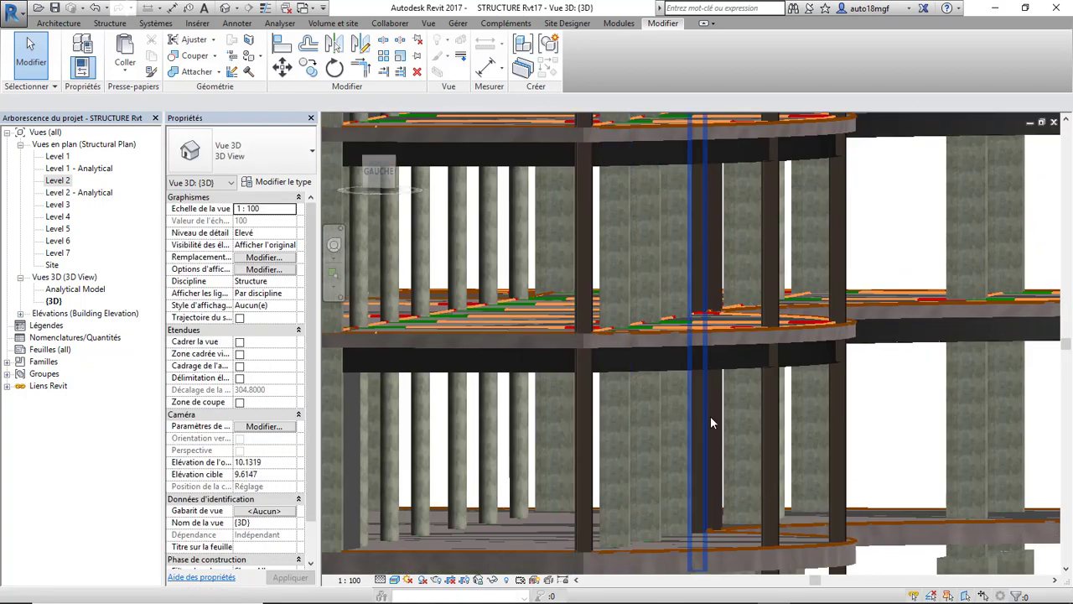
pyautogui.scroll(-5, 710, 417)
pyautogui.keyDown('shift'); pyautogui.moveTo(534, 433); pyautogui.dragTo(572, 441, button='middle'); pyautogui.keyUp('shift')
pyautogui.scroll(2, 455, 453)
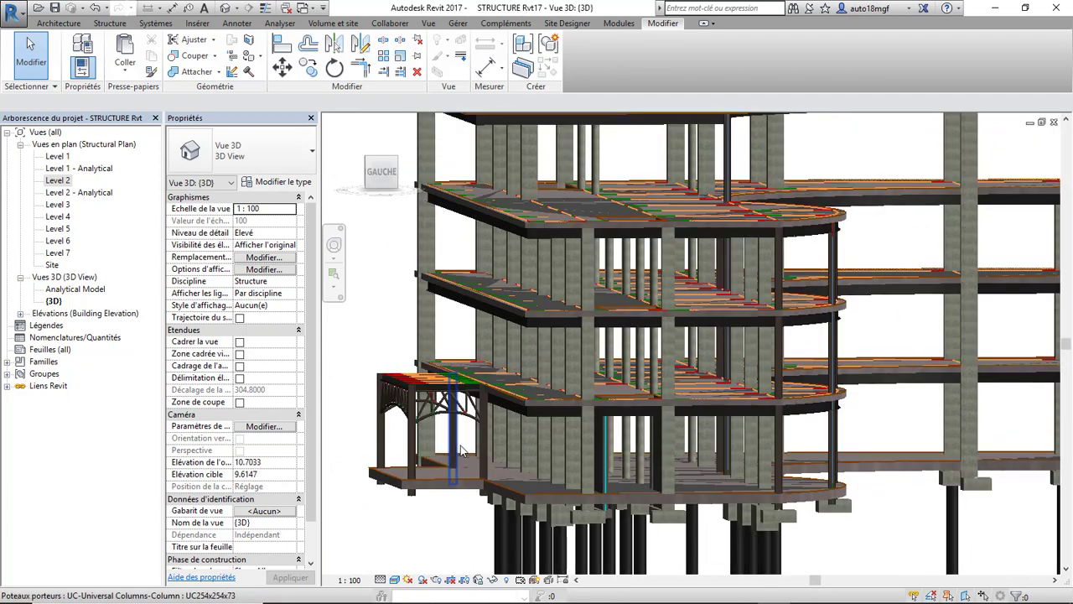
# - Examine the structure and the truss bay in 3D from the left and rear sides, at both overall and close range
pyautogui.scroll(3, 608, 413)
pyautogui.scroll(-3, 609, 412)
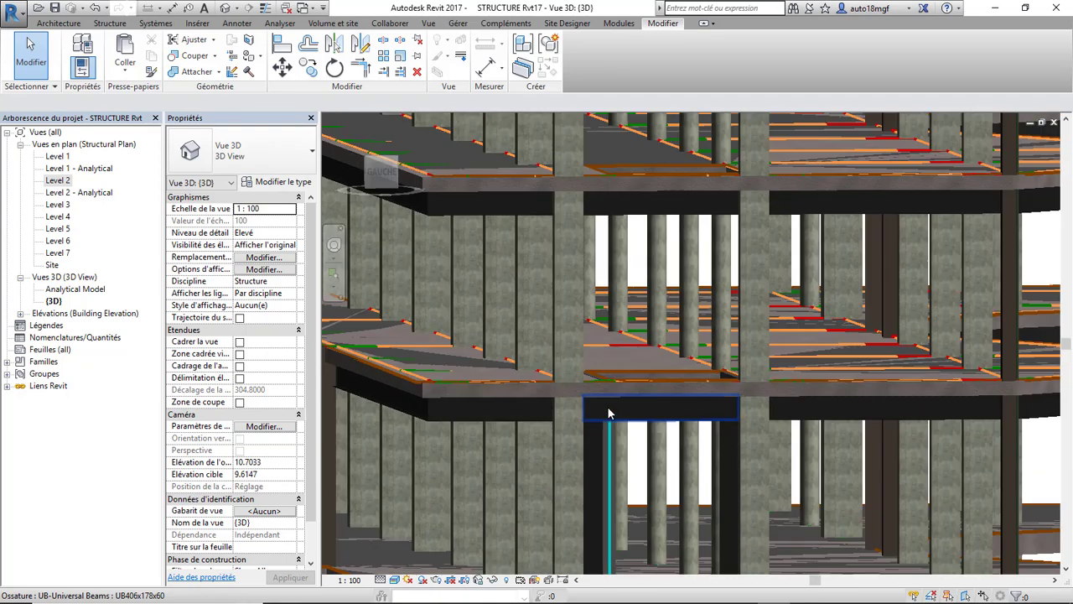
pyautogui.keyDown('shift'); pyautogui.moveTo(529, 413); pyautogui.dragTo(615, 409, button='middle'); pyautogui.keyUp('shift')
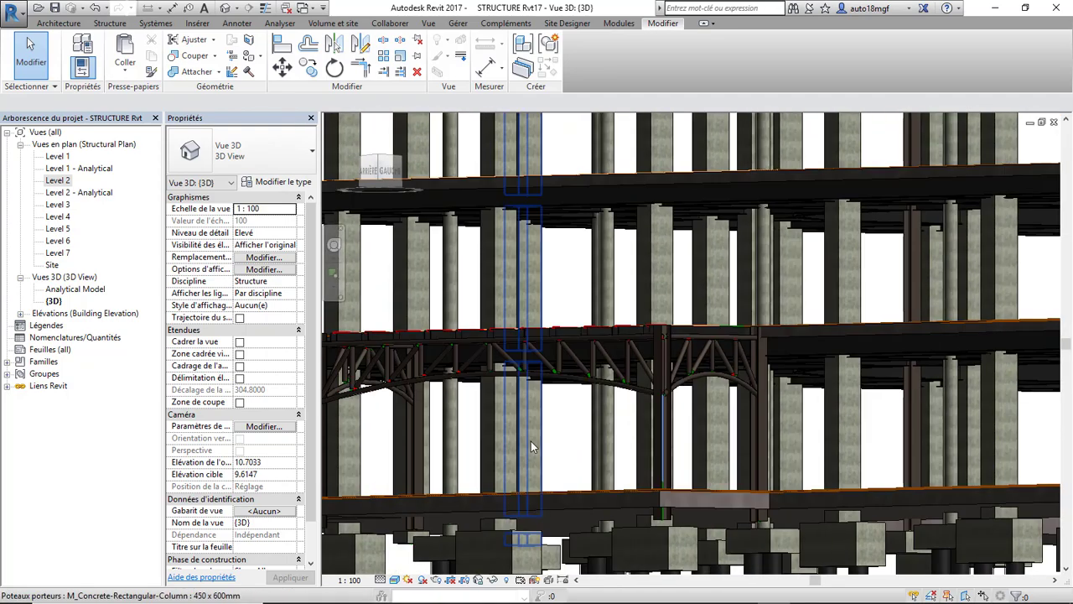
pyautogui.scroll(-3, 531, 441)
pyautogui.keyDown('shift'); pyautogui.moveTo(530, 442); pyautogui.dragTo(614, 451, button='middle'); pyautogui.keyUp('shift')
pyautogui.scroll(-2, 496, 459)
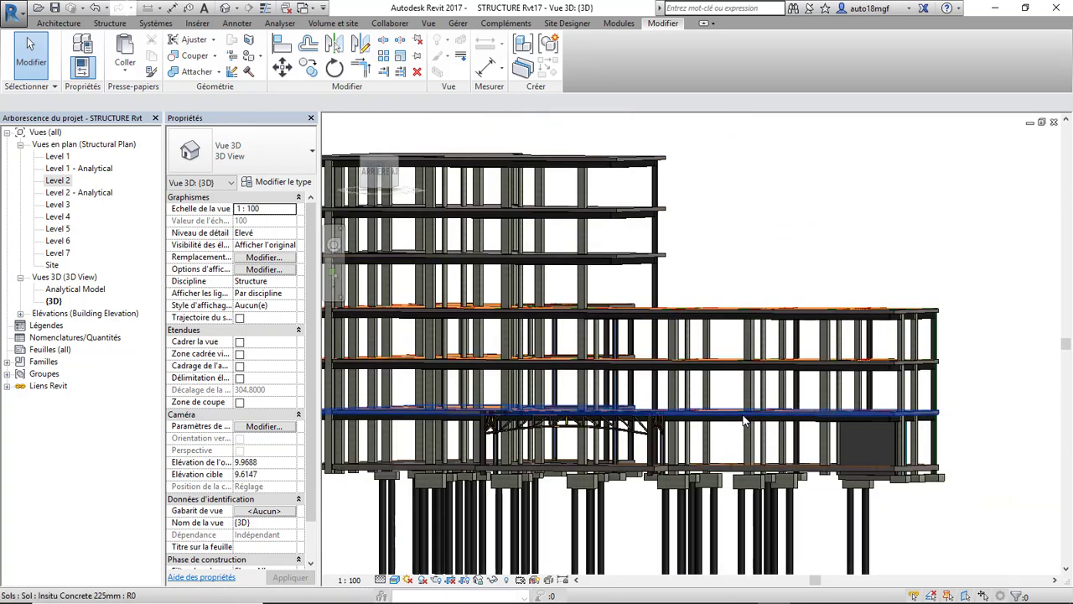
pyautogui.scroll(5, 730, 426)
pyautogui.scroll(-3, 714, 431)
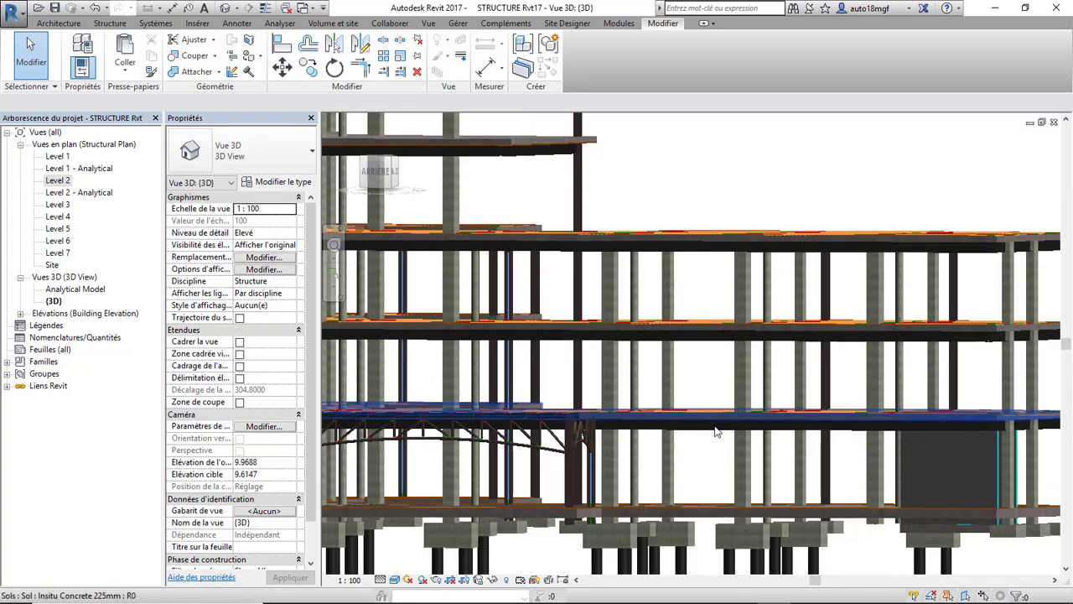
pyautogui.keyDown('shift'); pyautogui.moveTo(714, 440); pyautogui.dragTo(744, 439, button='middle'); pyautogui.keyUp('shift')
pyautogui.scroll(-4, 761, 422)
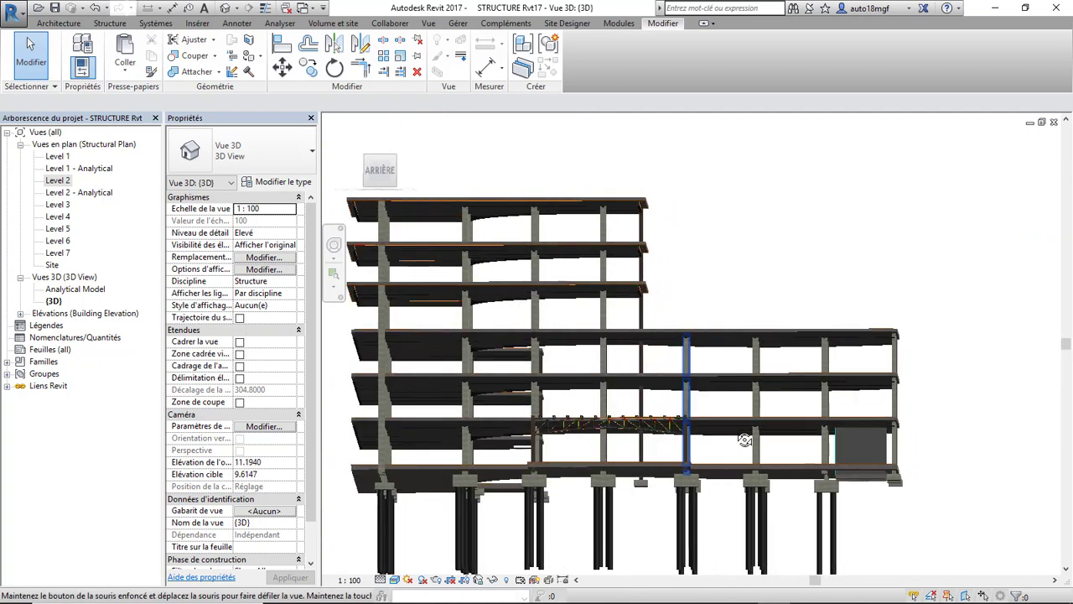
pyautogui.scroll(5, 619, 422)
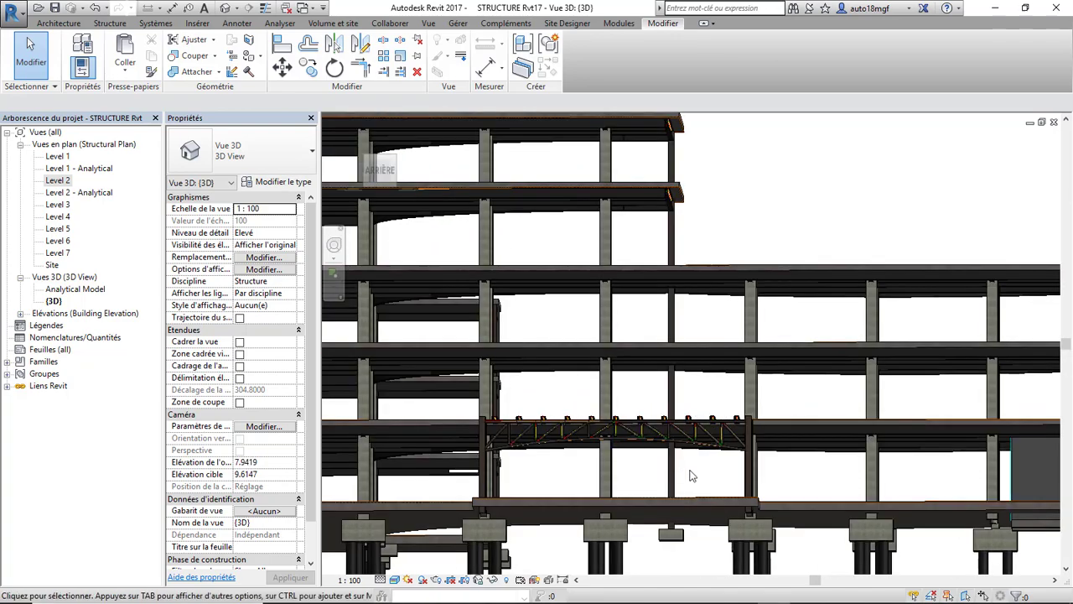
pyautogui.keyDown('shift'); pyautogui.moveTo(686, 480); pyautogui.dragTo(836, 470, button='middle'); pyautogui.keyUp('shift')
pyautogui.scroll(4, 809, 446)
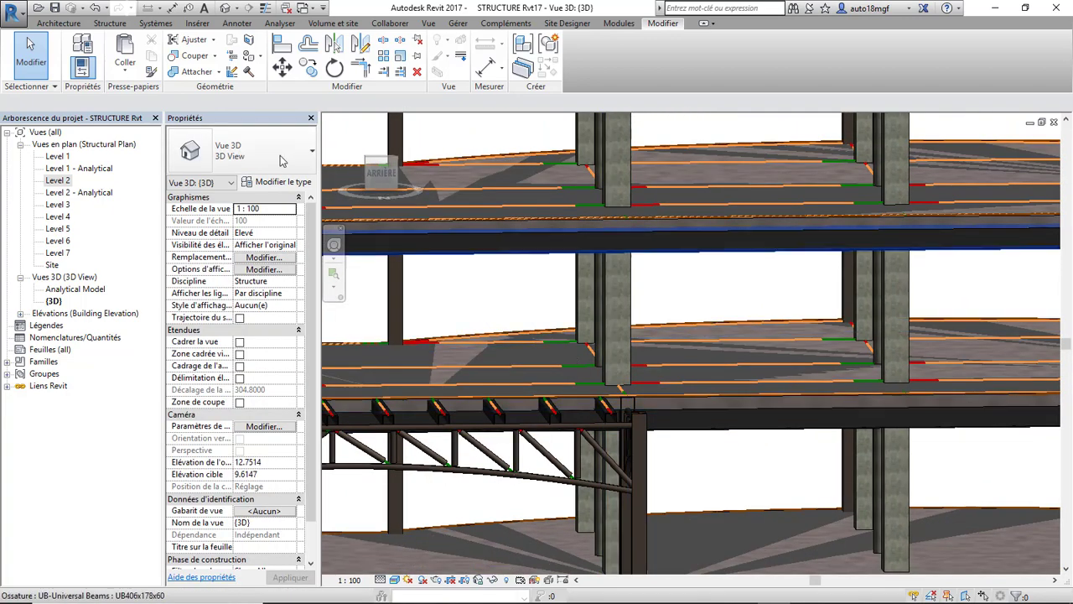
# - Start a by-face opening on the Level 2 UB406x178x60 beam above the dark wall recess on the left side of the building
pyautogui.click(114, 24)
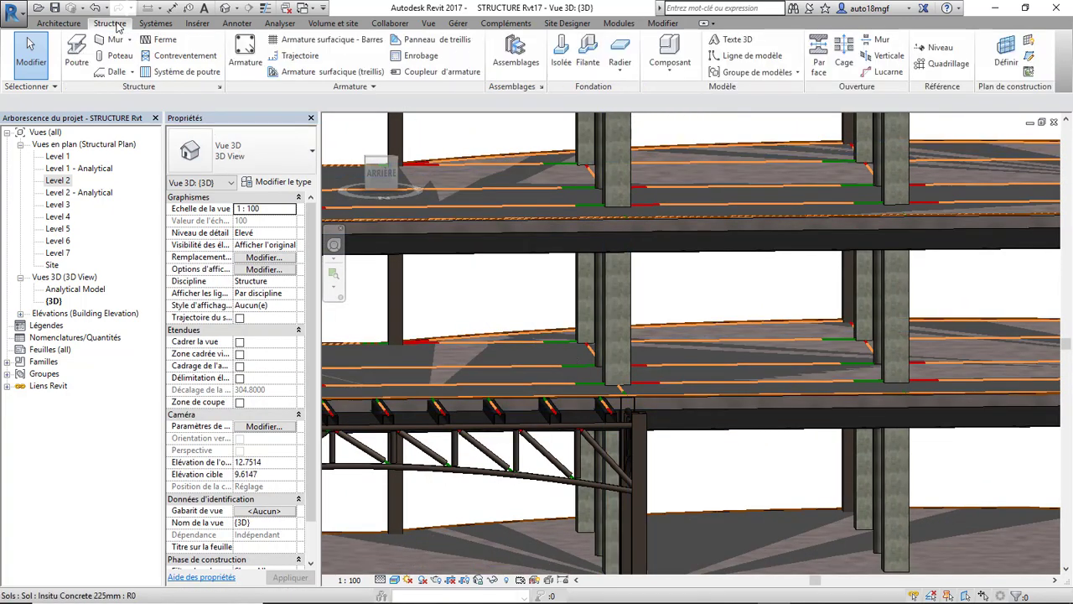
pyautogui.click(819, 52)
pyautogui.scroll(3, 728, 426)
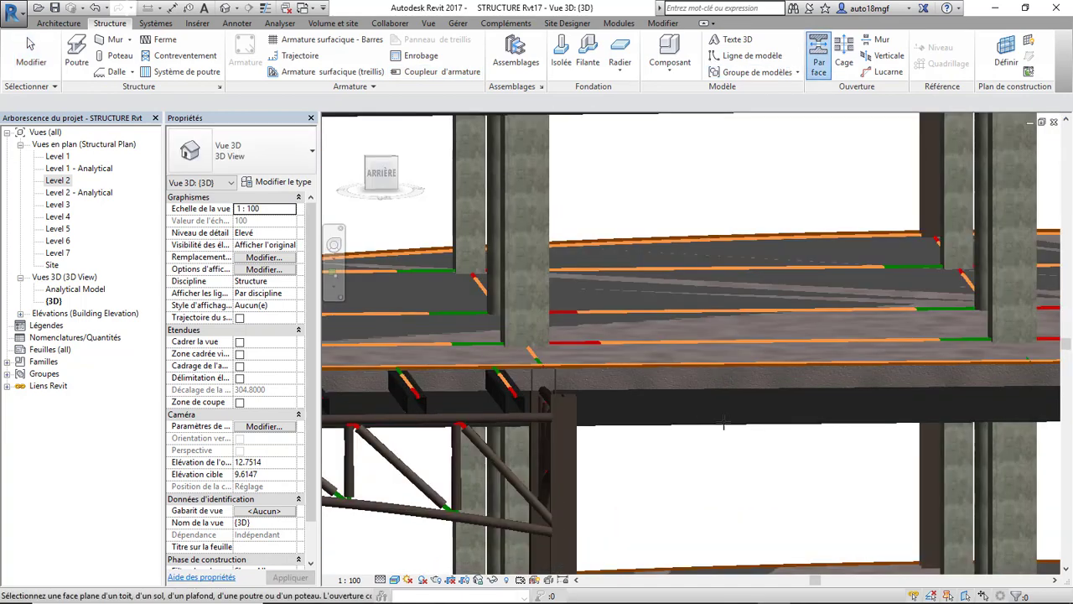
pyautogui.keyDown('shift'); pyautogui.moveTo(698, 410); pyautogui.dragTo(662, 429, button='middle'); pyautogui.keyUp('shift')
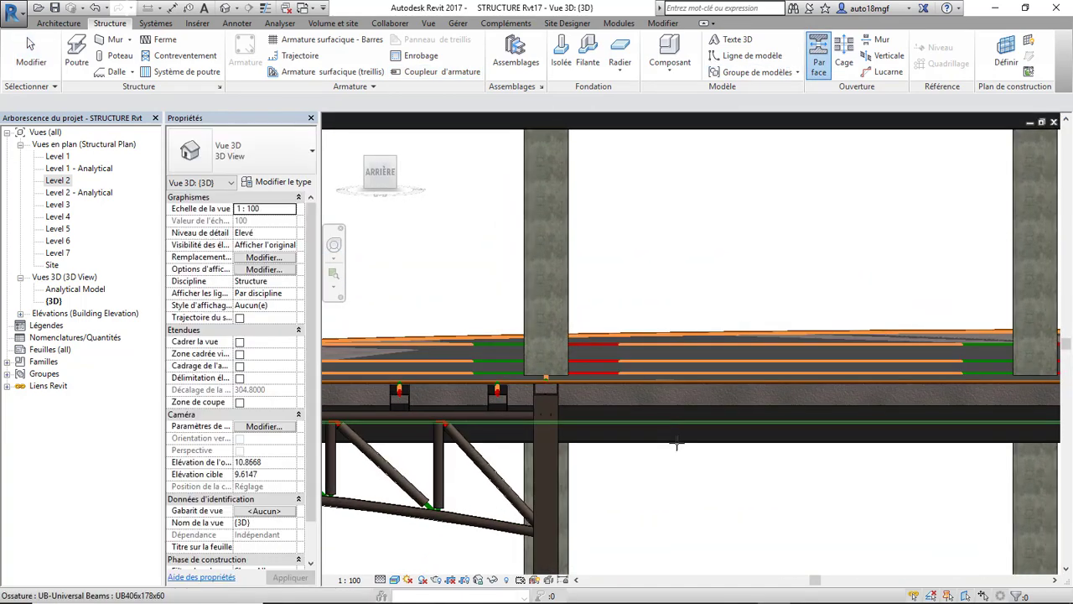
pyautogui.scroll(-3, 677, 445)
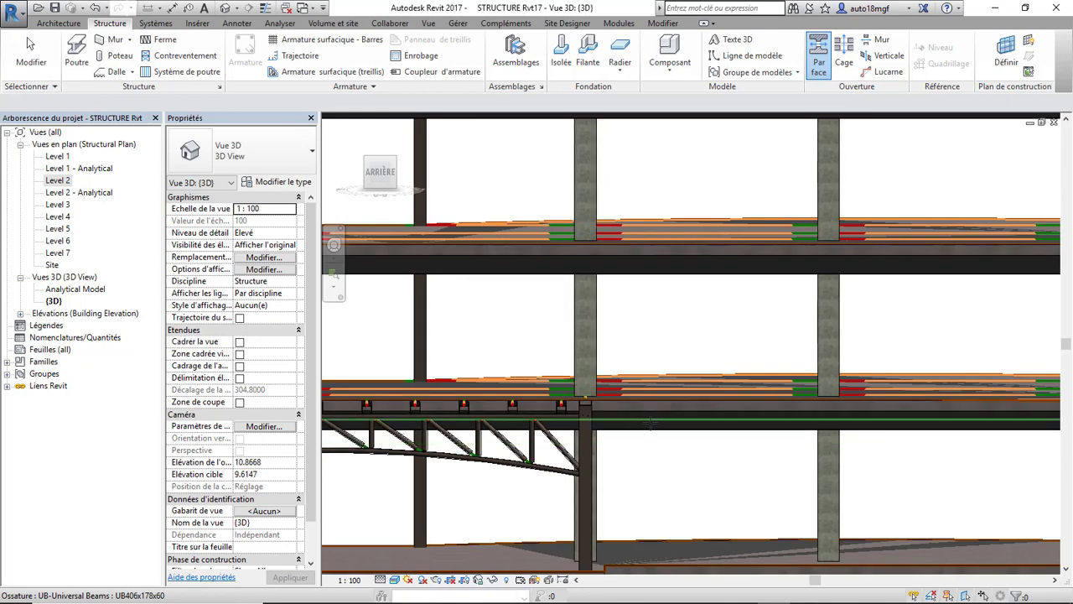
pyautogui.scroll(-2, 631, 404)
pyautogui.moveTo(654, 411)
pyautogui.keyDown('shift'); pyautogui.mouseDown(button='middle')
pyautogui.moveTo(639, 394)
pyautogui.moveTo(658, 409)
pyautogui.mouseUp(button='middle'); pyautogui.keyUp('shift')
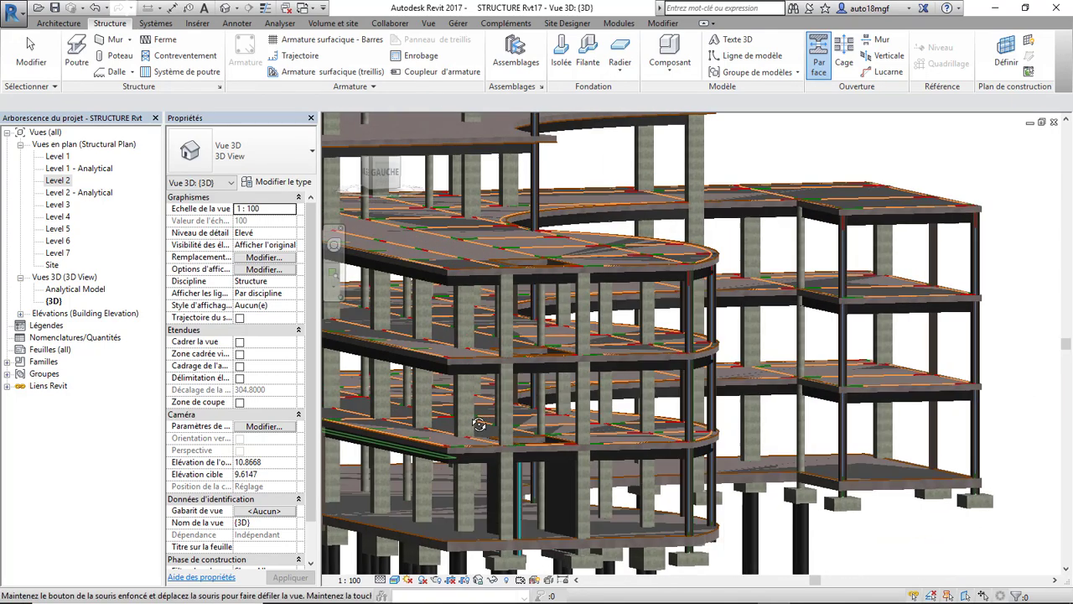
pyautogui.scroll(-3, 658, 409)
pyautogui.scroll(-2, 563, 453)
pyautogui.scroll(8, 563, 453)
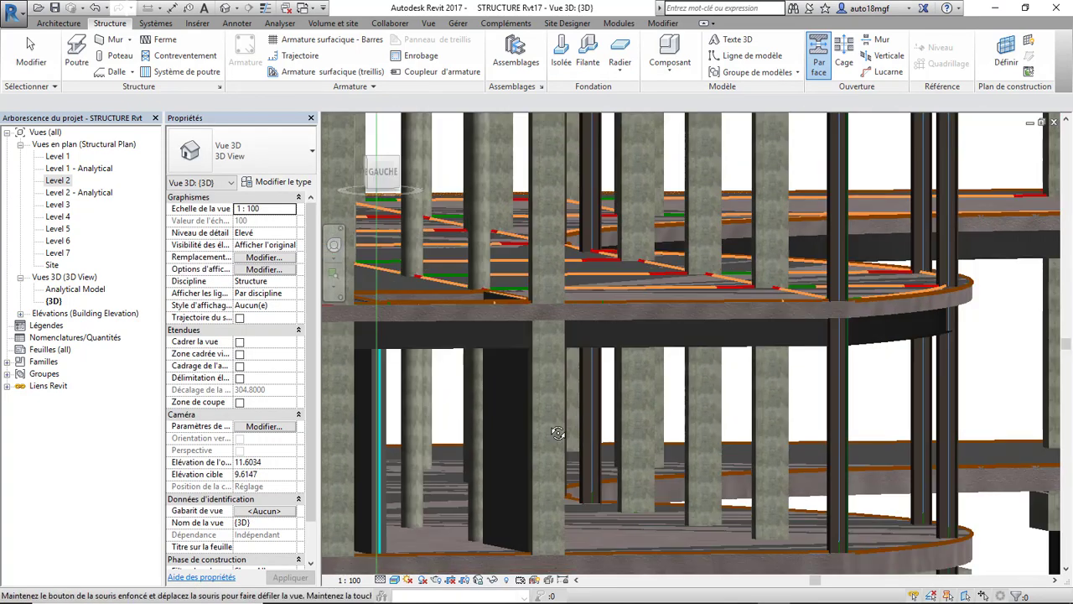
pyautogui.keyDown('shift'); pyautogui.moveTo(557, 432); pyautogui.dragTo(550, 428, button='middle'); pyautogui.keyUp('shift')
pyautogui.scroll(3, 466, 336)
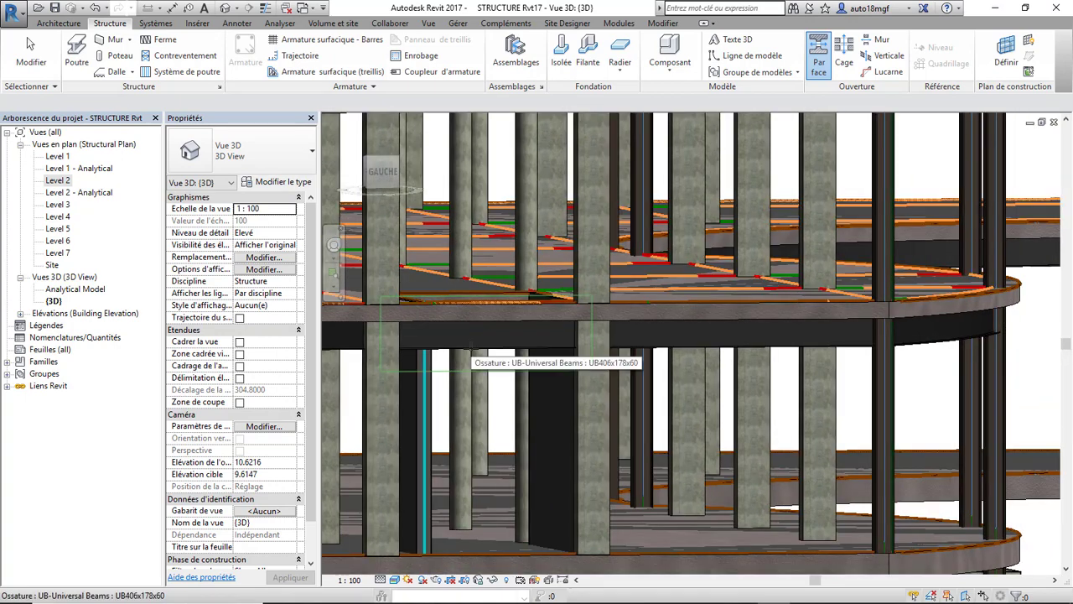
pyautogui.click(471, 347)
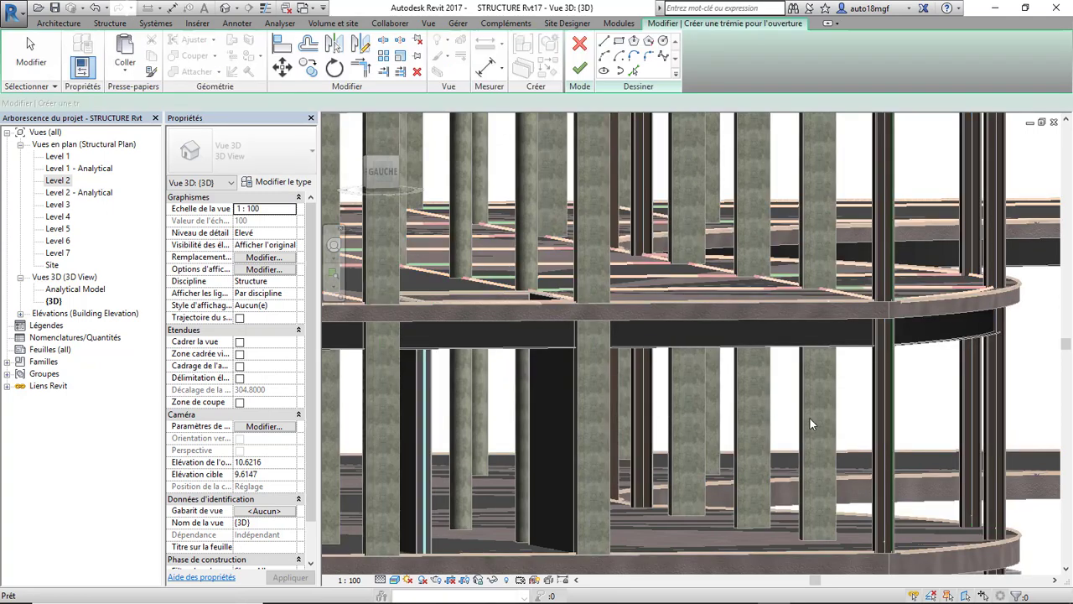
# - Sketch a long horizontal rectangle about 0.12 m high on the beam's web and finish the opening
pyautogui.scroll(-1, 809, 417)
pyautogui.keyDown('shift'); pyautogui.moveTo(717, 404); pyautogui.dragTo(672, 407, button='middle'); pyautogui.keyUp('shift')
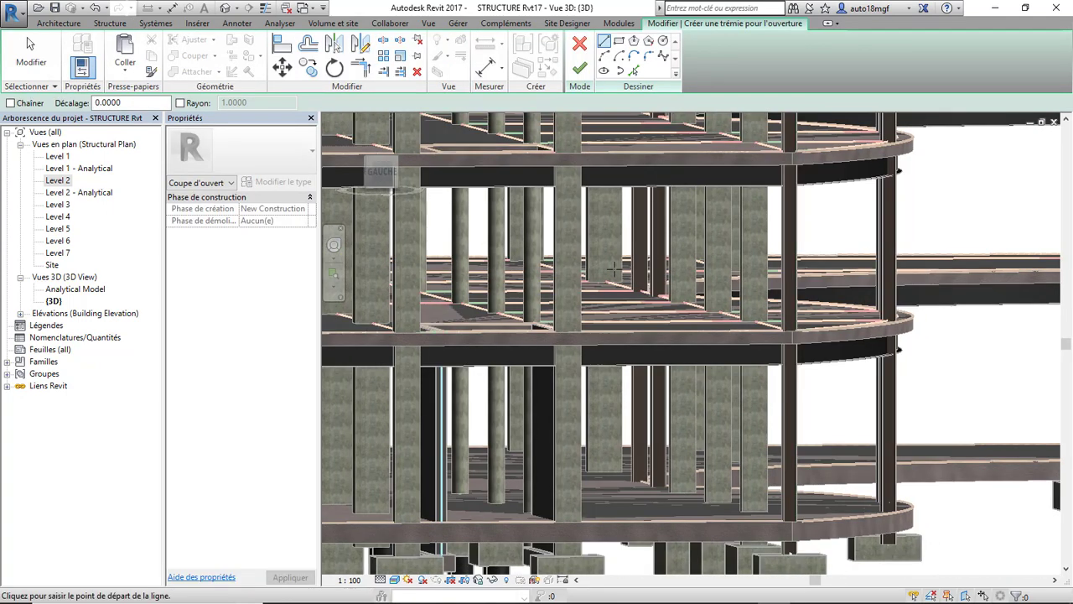
pyautogui.click(621, 45)
pyautogui.scroll(-2, 848, 270)
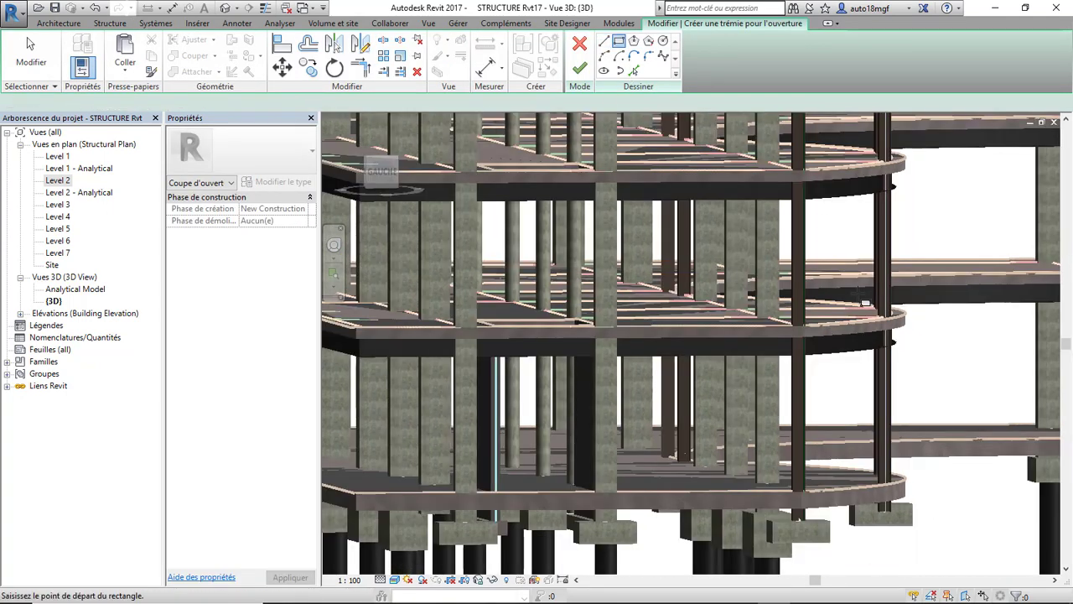
pyautogui.scroll(1, 549, 333)
pyautogui.scroll(3, 549, 333)
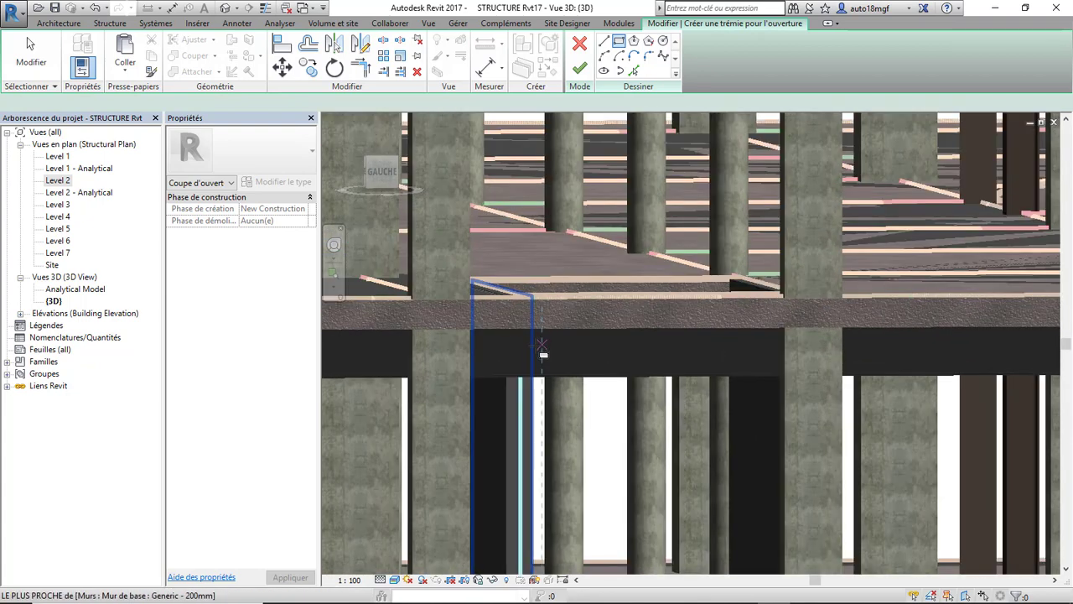
pyautogui.scroll(1, 543, 339)
pyautogui.click(543, 342)
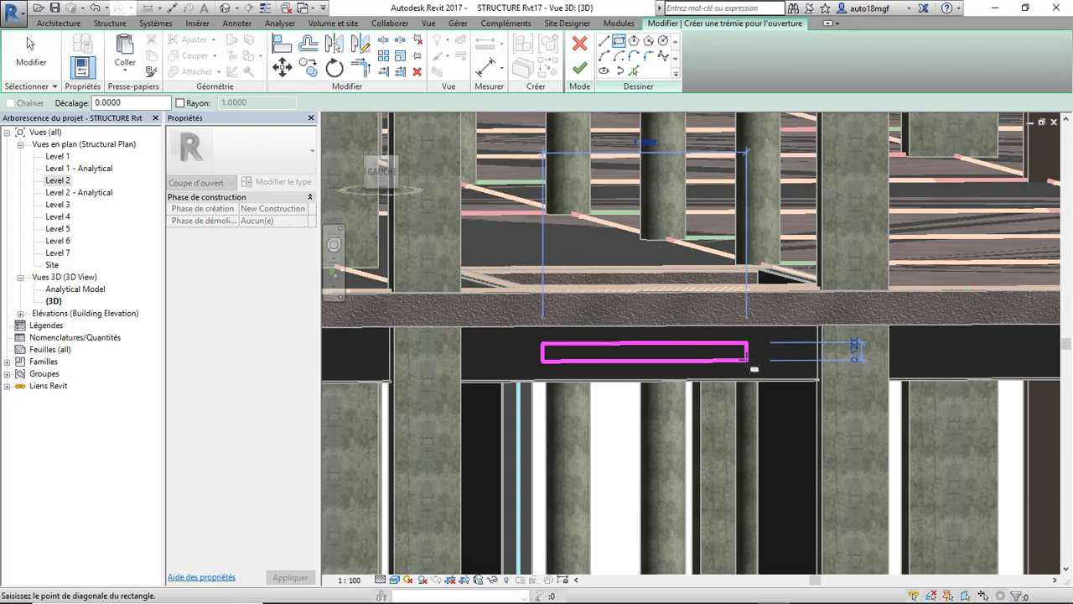
pyautogui.click(747, 361)
pyautogui.click(579, 68)
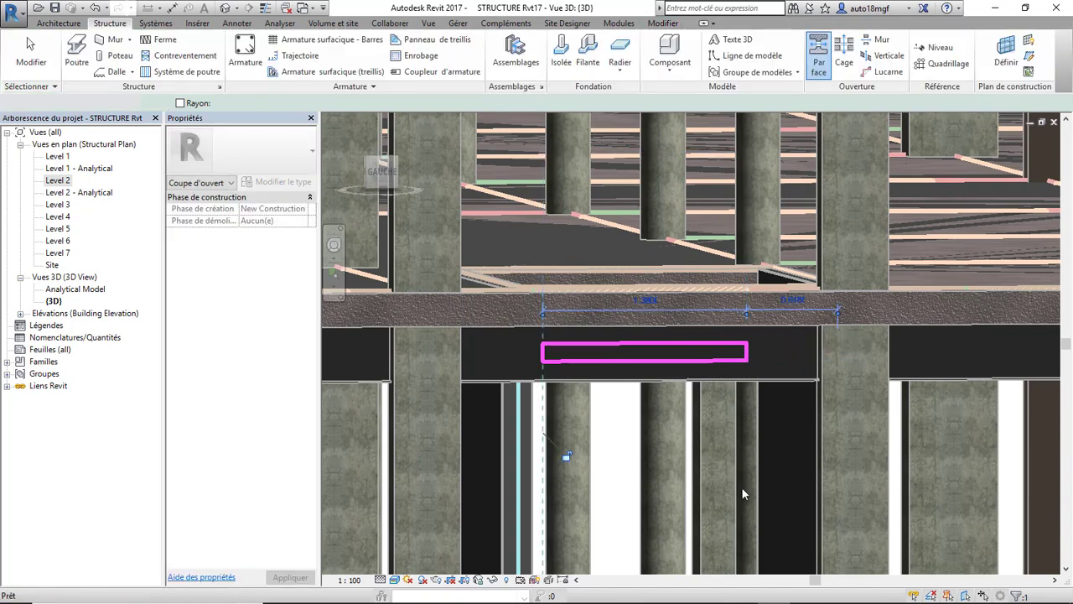
# - Clear the selection and examine the rectangular beam opening from below and within the whole structure in 3D
pyautogui.keyDown('shift'); pyautogui.moveTo(639, 376); pyautogui.dragTo(863, 338, button='middle'); pyautogui.keyUp('shift')
pyautogui.scroll(5, 633, 379)
pyautogui.scroll(-2, 862, 334)
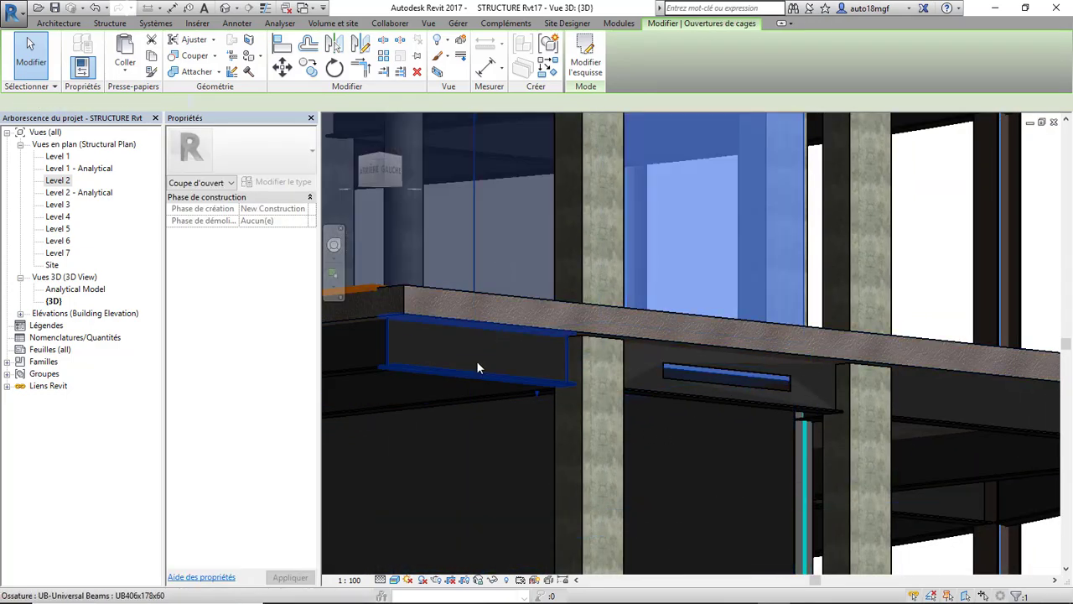
pyautogui.scroll(-3, 479, 366)
pyautogui.click(963, 287)
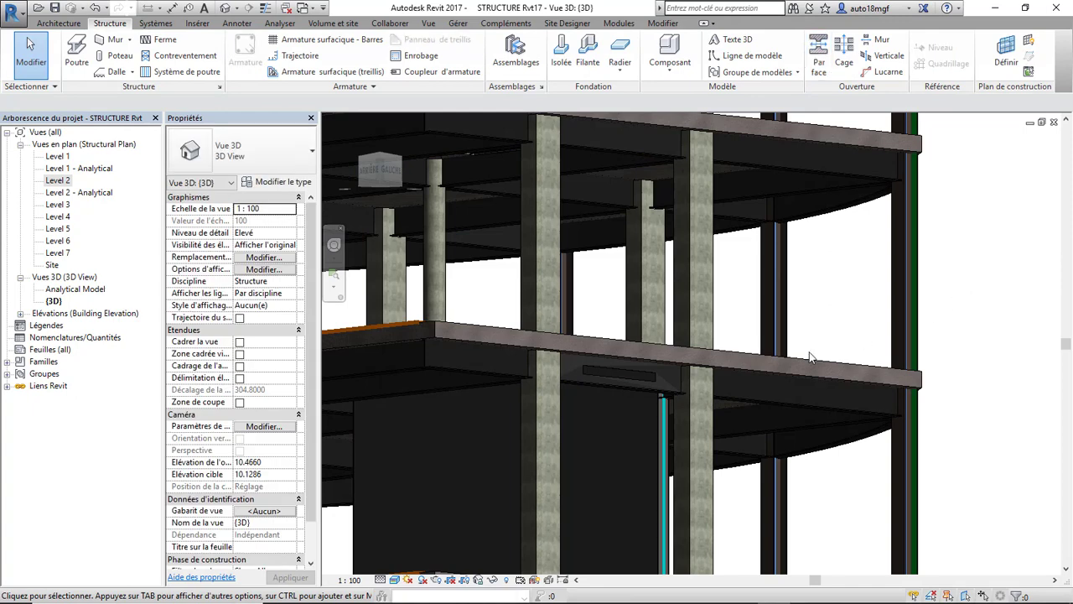
pyautogui.scroll(3, 597, 374)
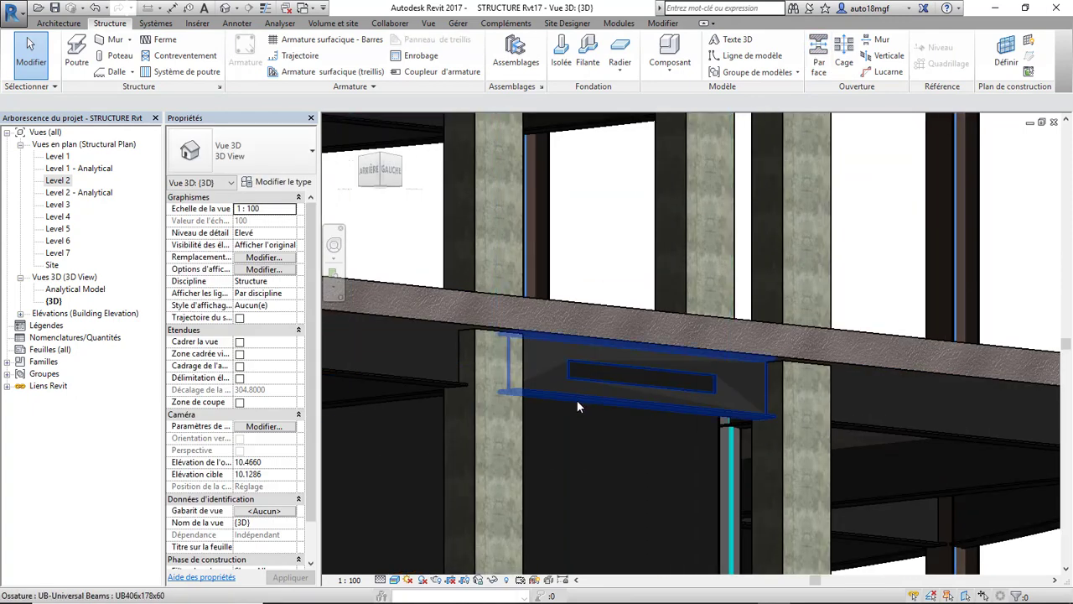
pyautogui.scroll(-4, 577, 400)
pyautogui.scroll(-3, 821, 335)
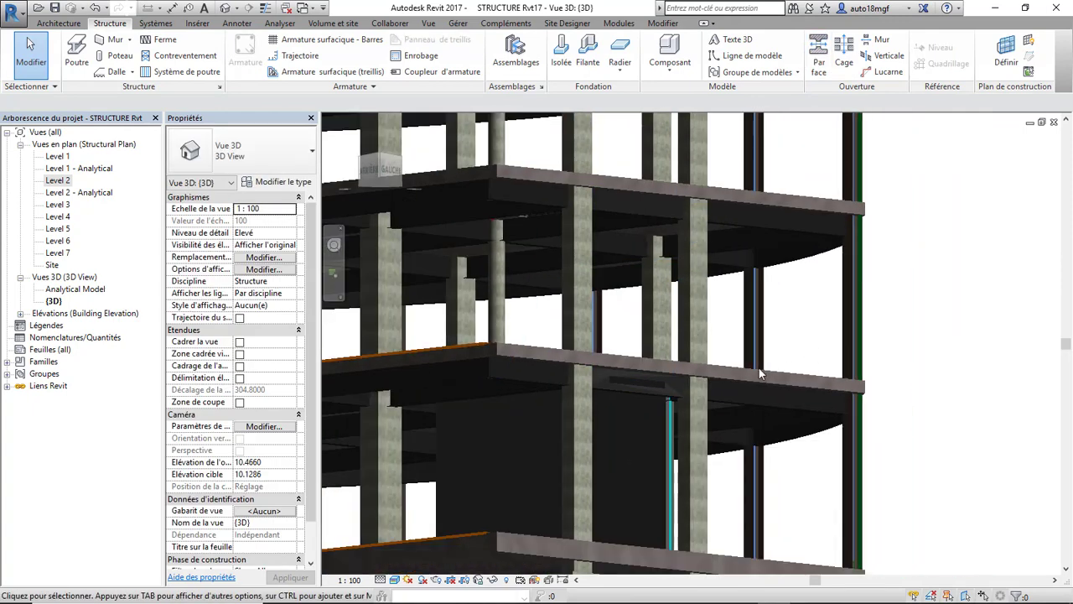
pyautogui.keyDown('shift'); pyautogui.moveTo(711, 355); pyautogui.dragTo(722, 384, button='middle'); pyautogui.keyUp('shift')
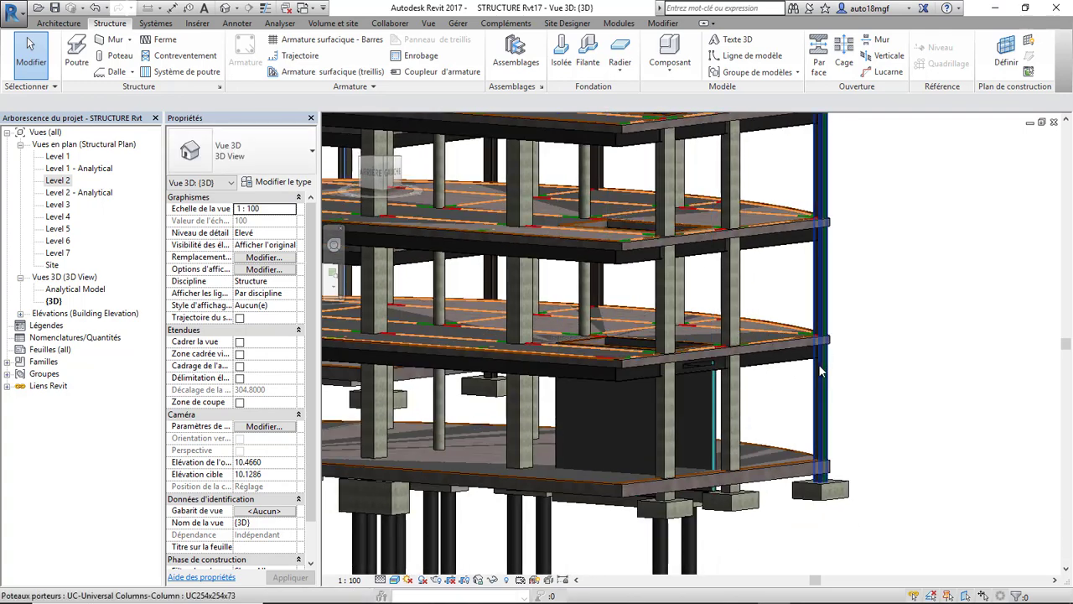
pyautogui.scroll(-3, 819, 367)
pyautogui.scroll(-3, 830, 365)
pyautogui.scroll(2, 718, 244)
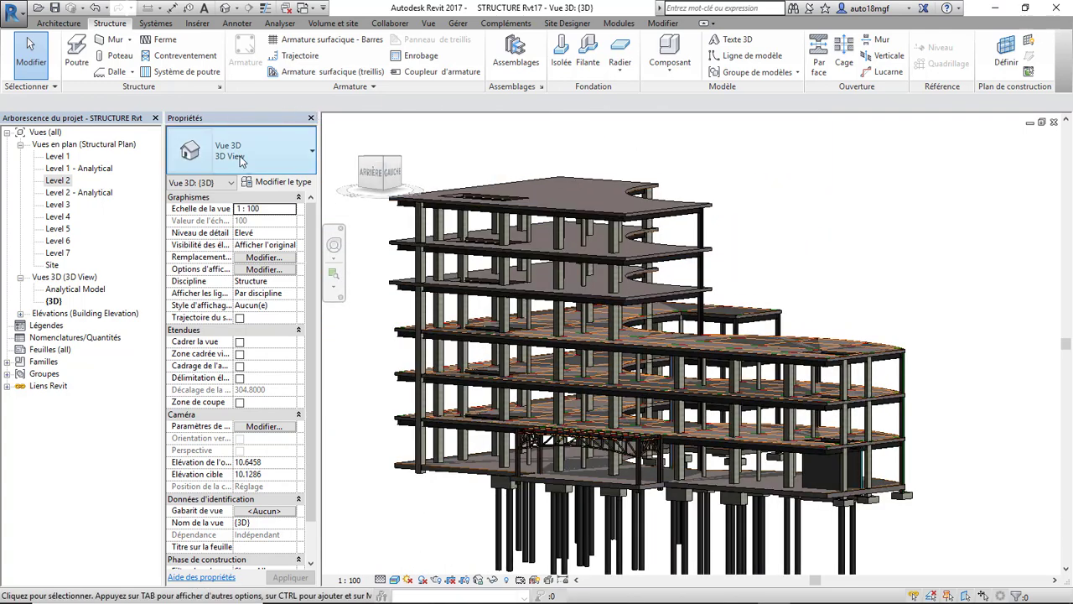
pyautogui.click(670, 50)
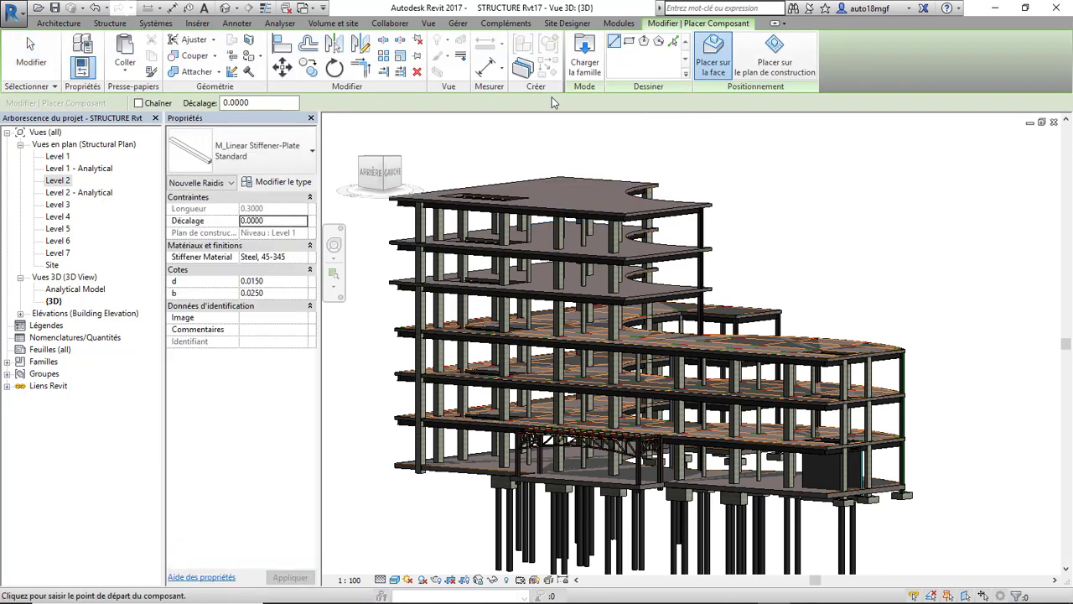
pyautogui.click(584, 66)
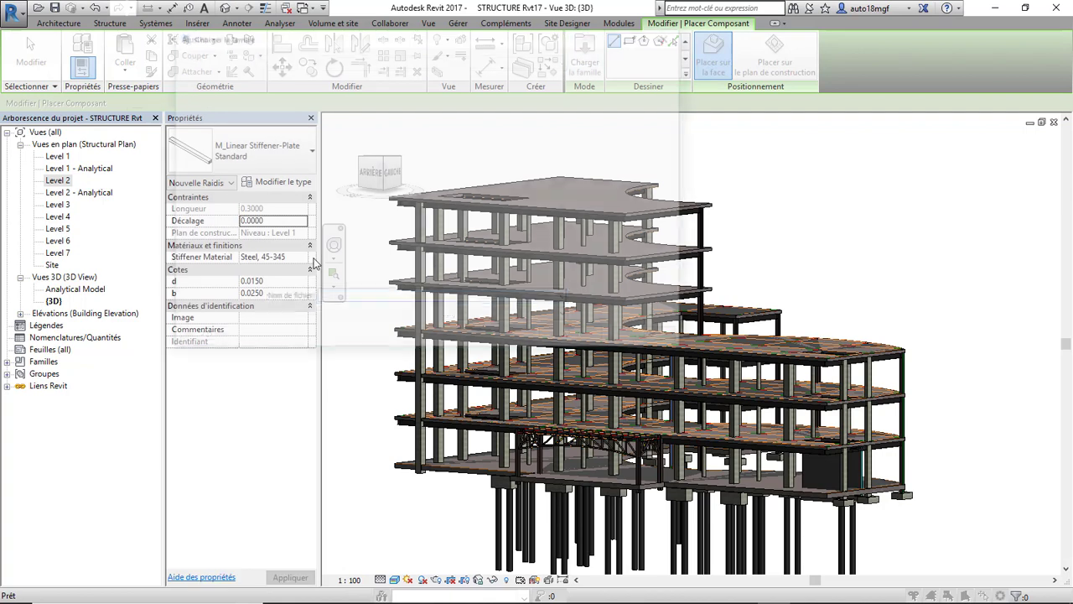
pyautogui.click(666, 40)
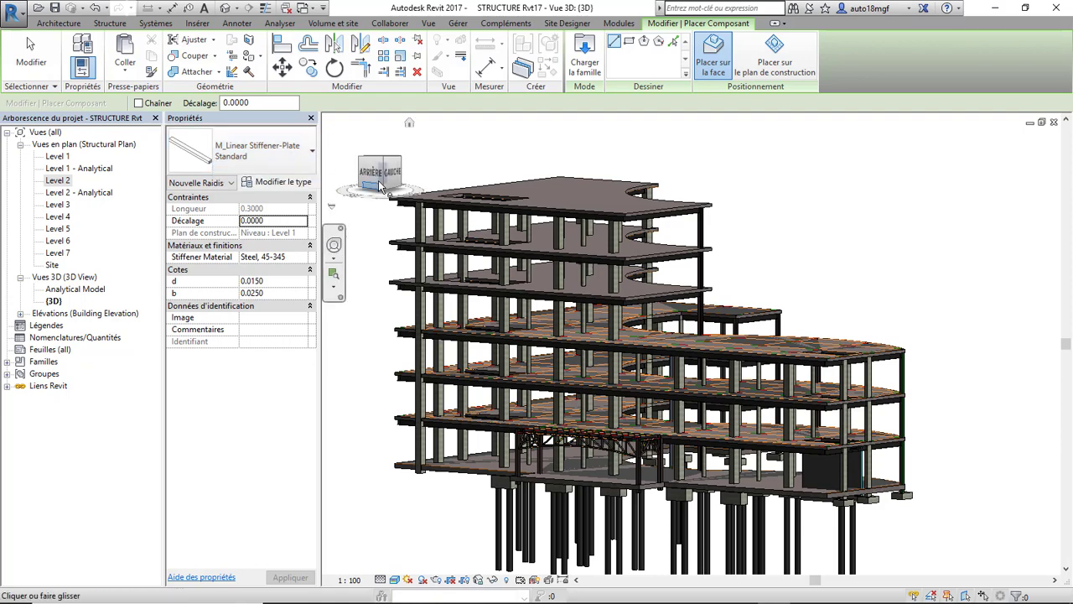
pyautogui.press('Escape')
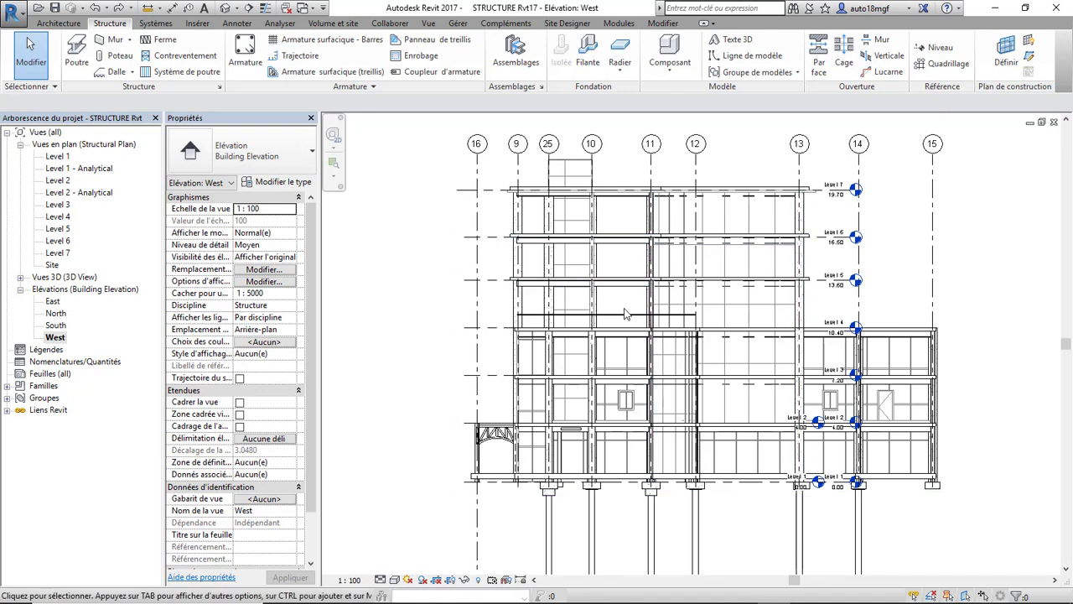
pyautogui.scroll(1, 616, 325)
pyautogui.scroll(3, 575, 442)
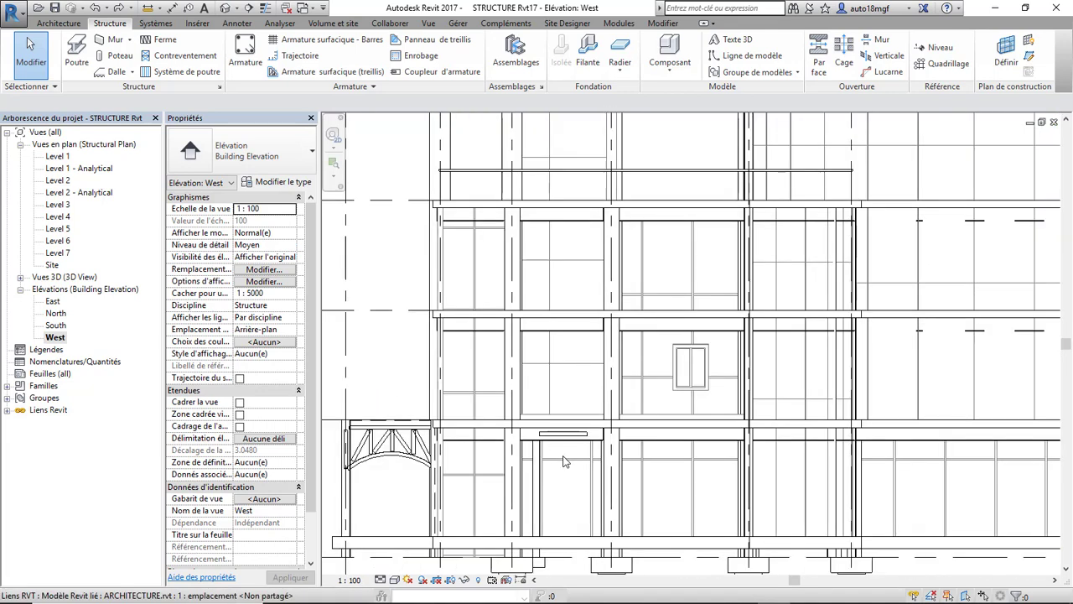
pyautogui.scroll(-1, 477, 219)
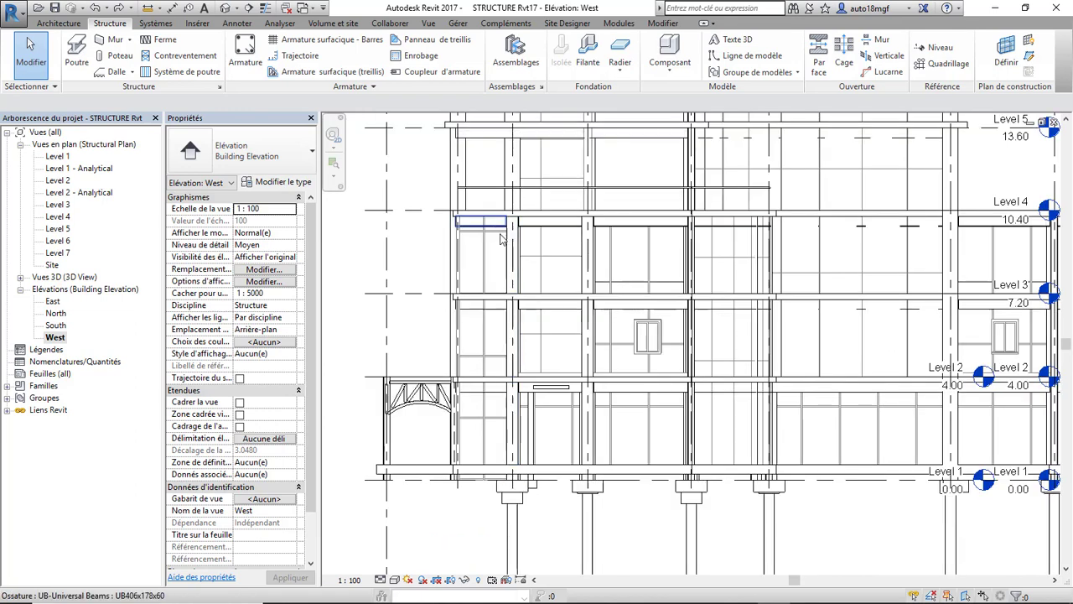
pyautogui.click(679, 54)
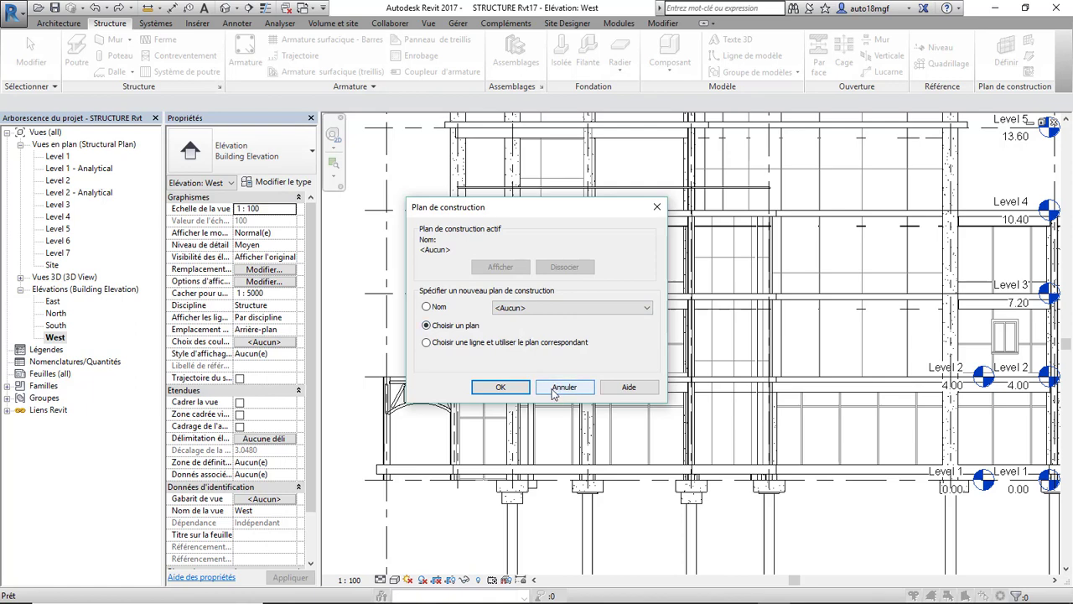
pyautogui.click(500, 387)
pyautogui.scroll(2, 567, 389)
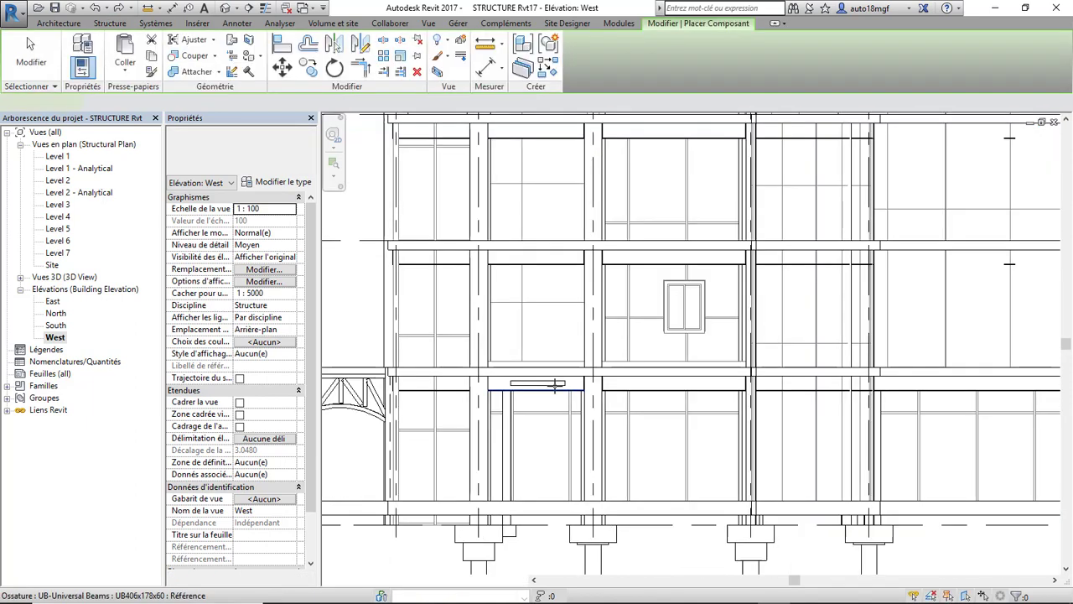
pyautogui.scroll(1, 566, 389)
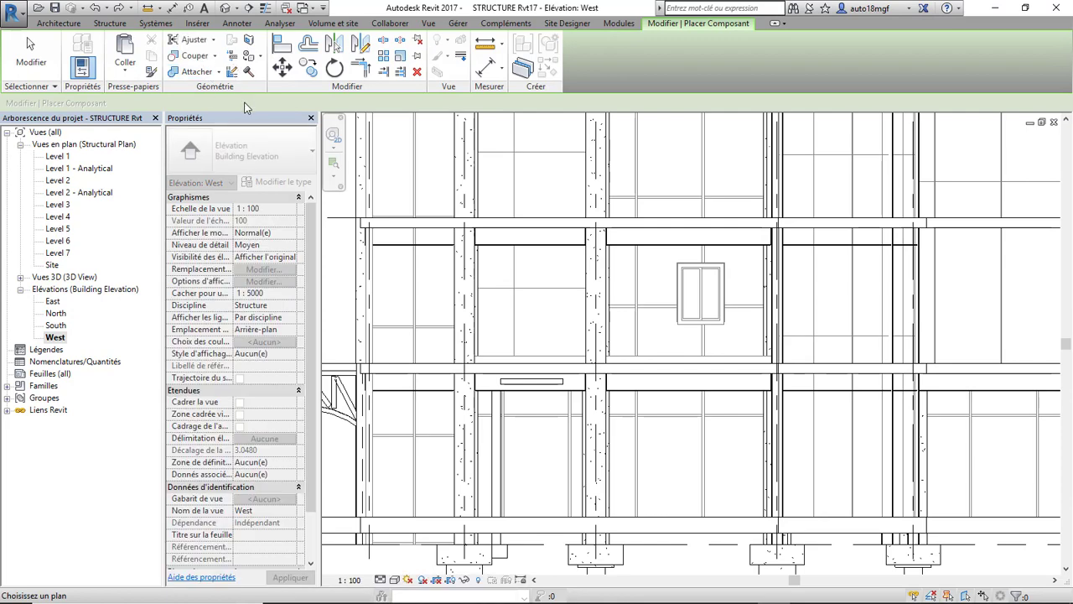
pyautogui.press('Escape')
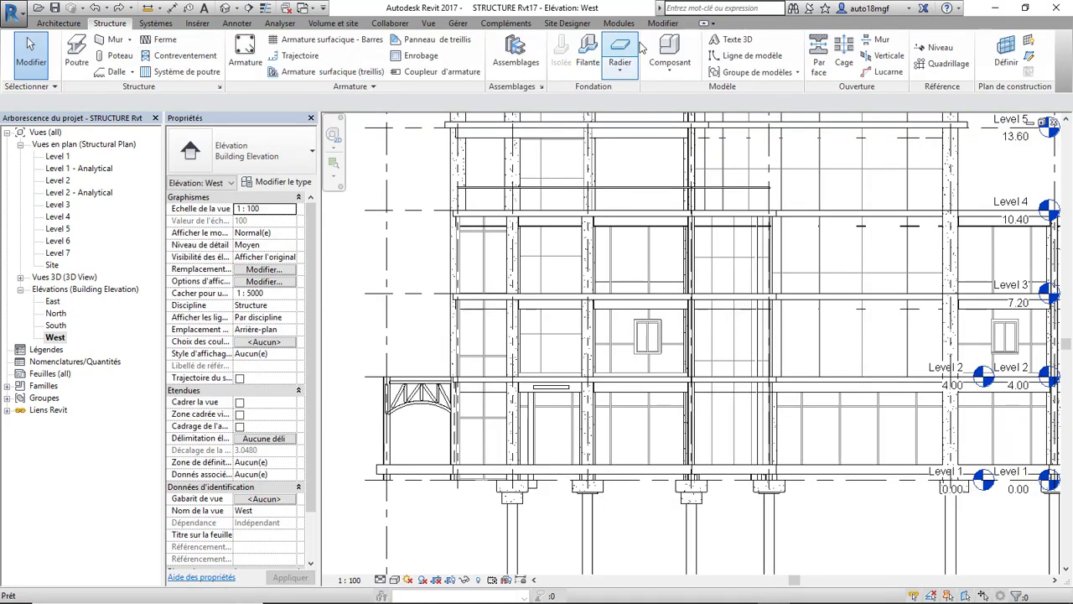
pyautogui.click(638, 79)
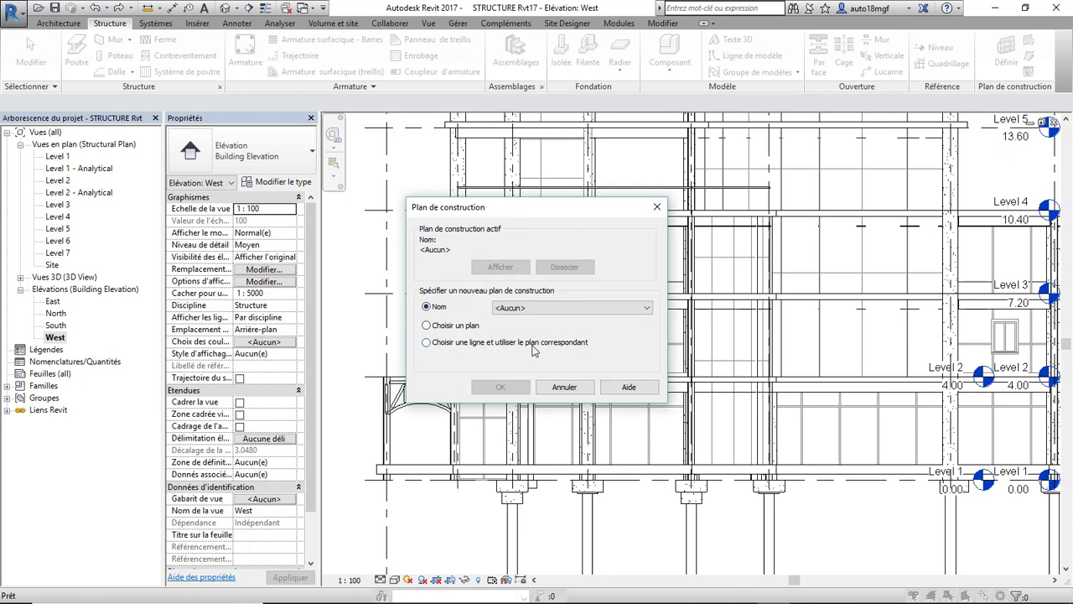
pyautogui.click(566, 310)
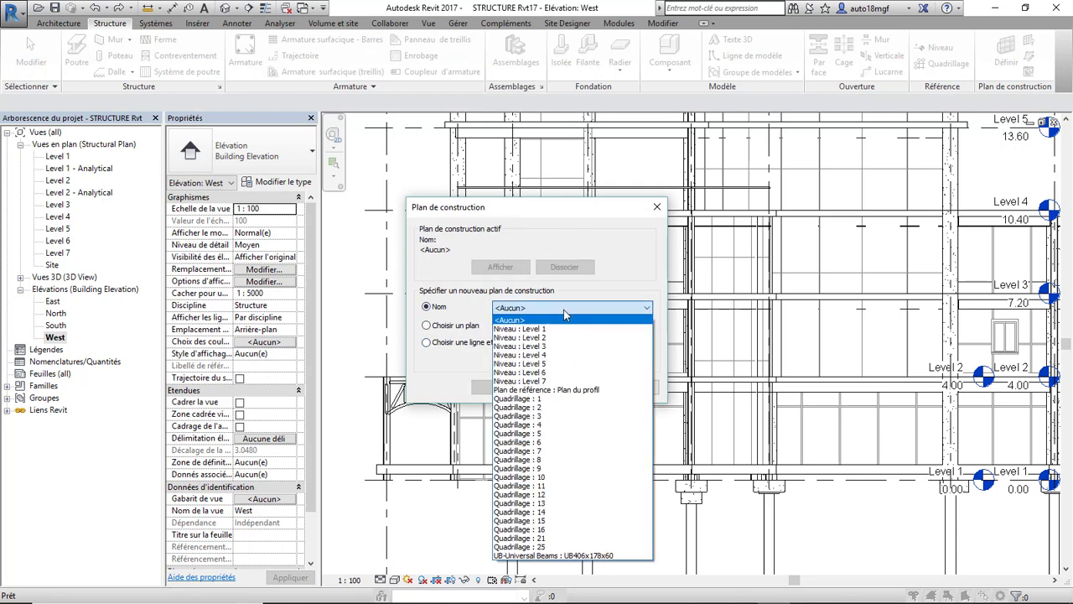
pyautogui.click(563, 309)
pyautogui.click(565, 386)
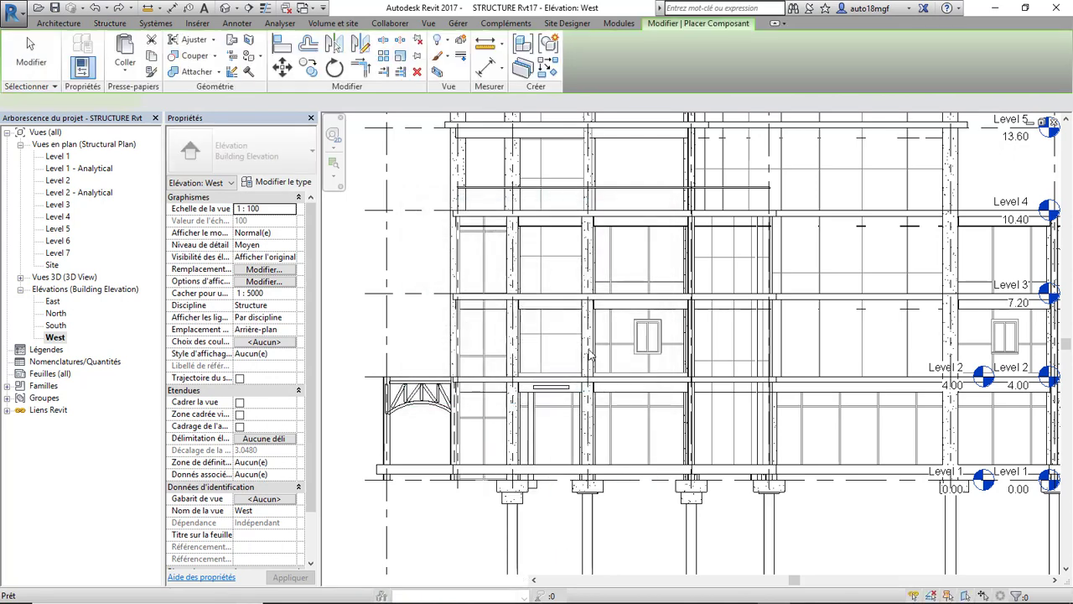
pyautogui.scroll(-2, 590, 354)
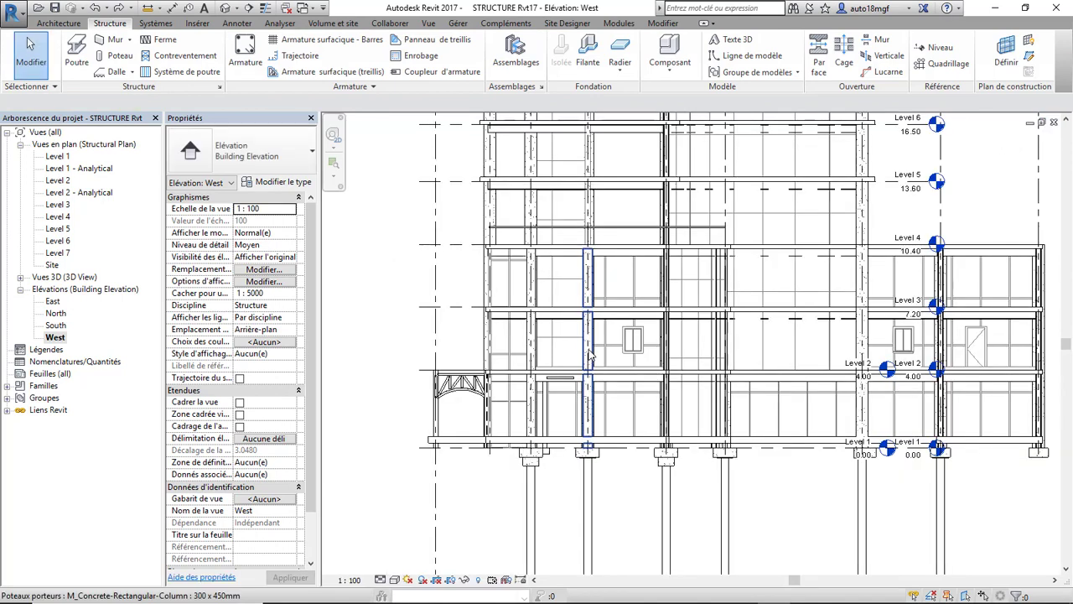
# - In the 3D view, place an M_Linear Stiffener-Plate component about 1.4 m long on the beam's web along the opening's lower edge
pyautogui.hotkey('ctrl', 'Tab')
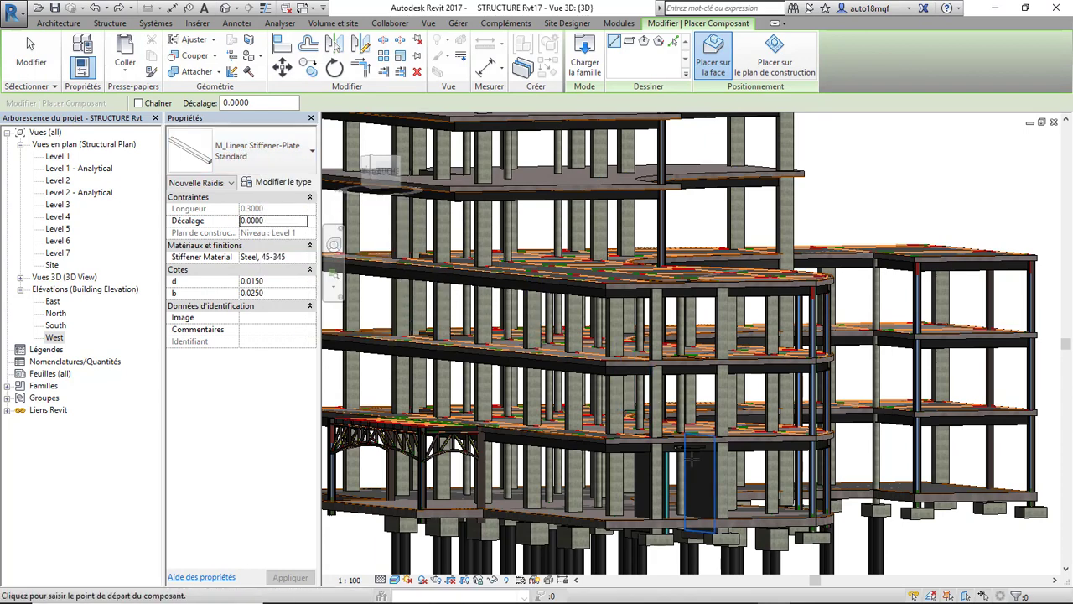
pyautogui.scroll(6, 693, 462)
pyautogui.scroll(3, 665, 451)
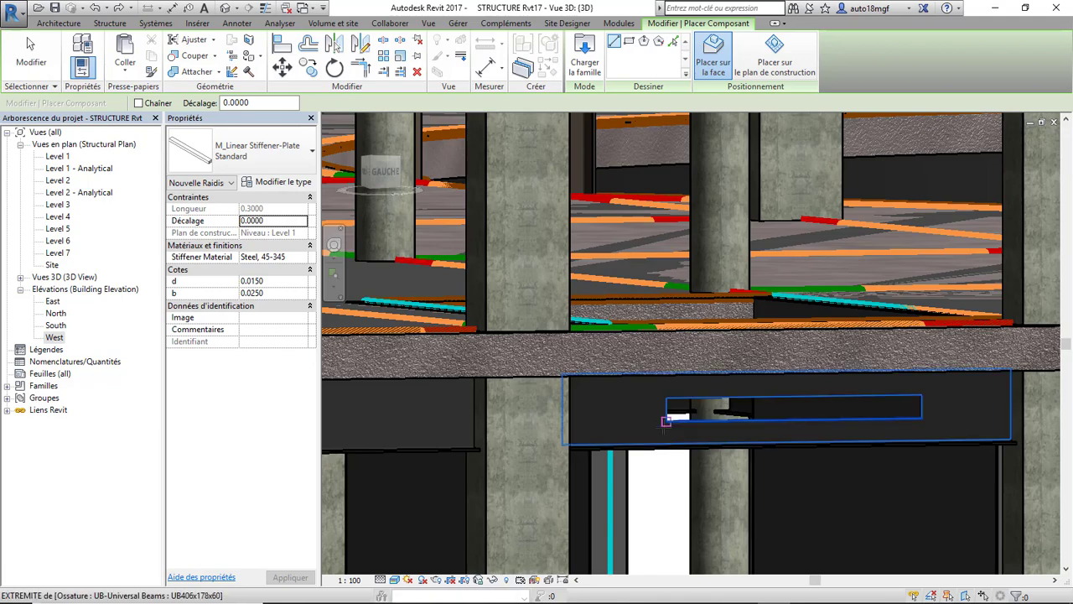
pyautogui.click(666, 419)
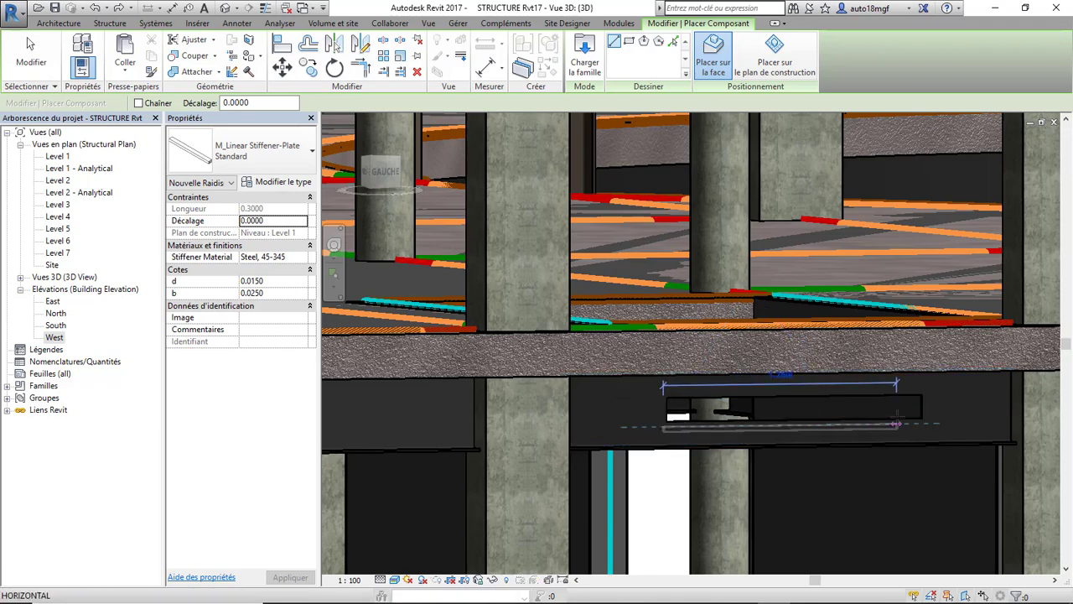
pyautogui.scroll(2, 920, 424)
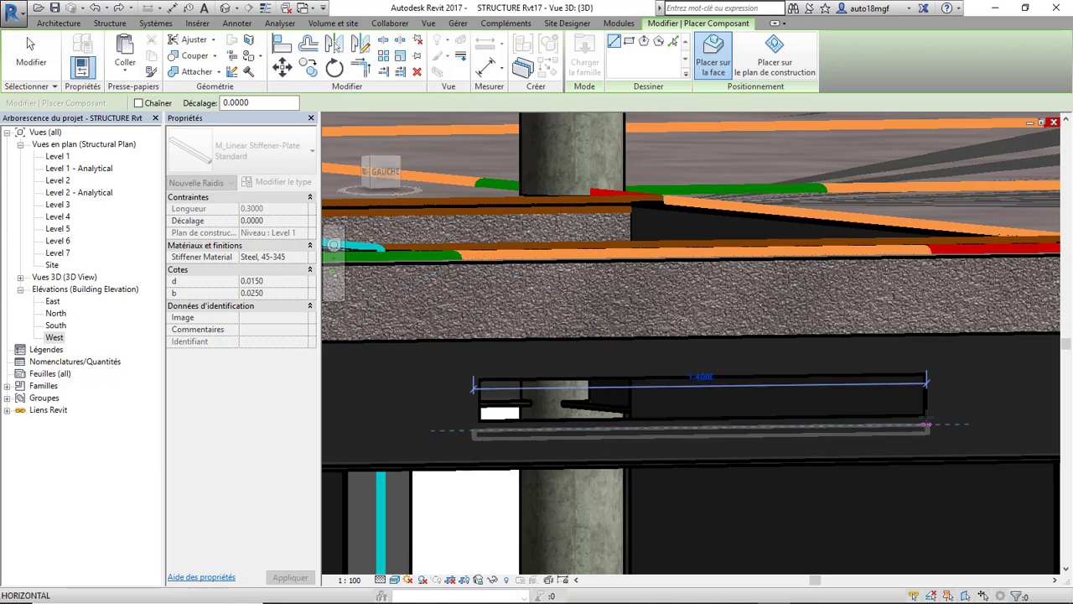
pyautogui.click(925, 423)
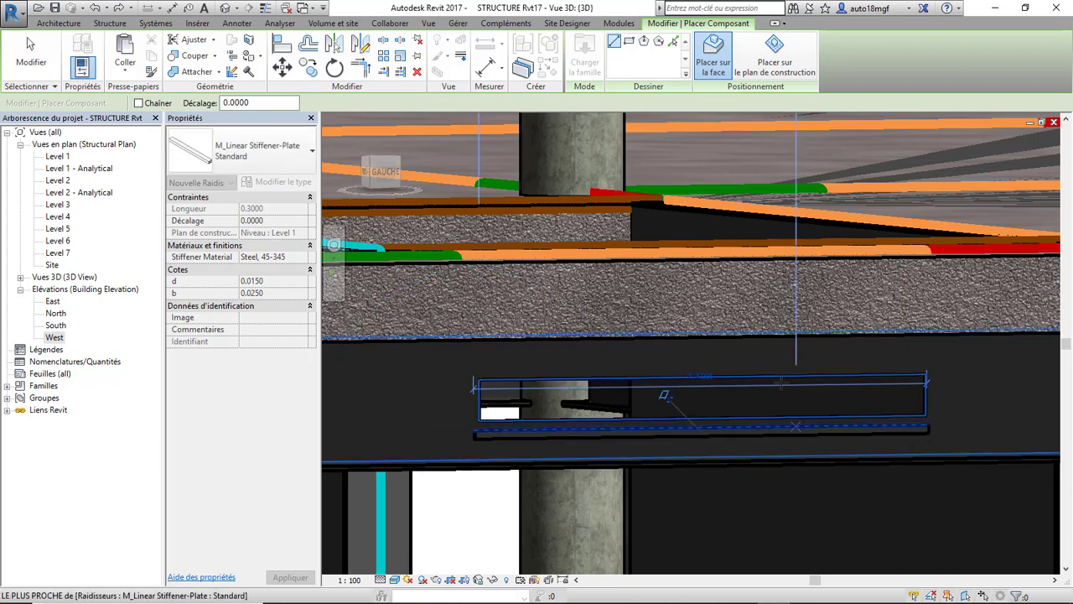
pyautogui.scroll(-2, 787, 381)
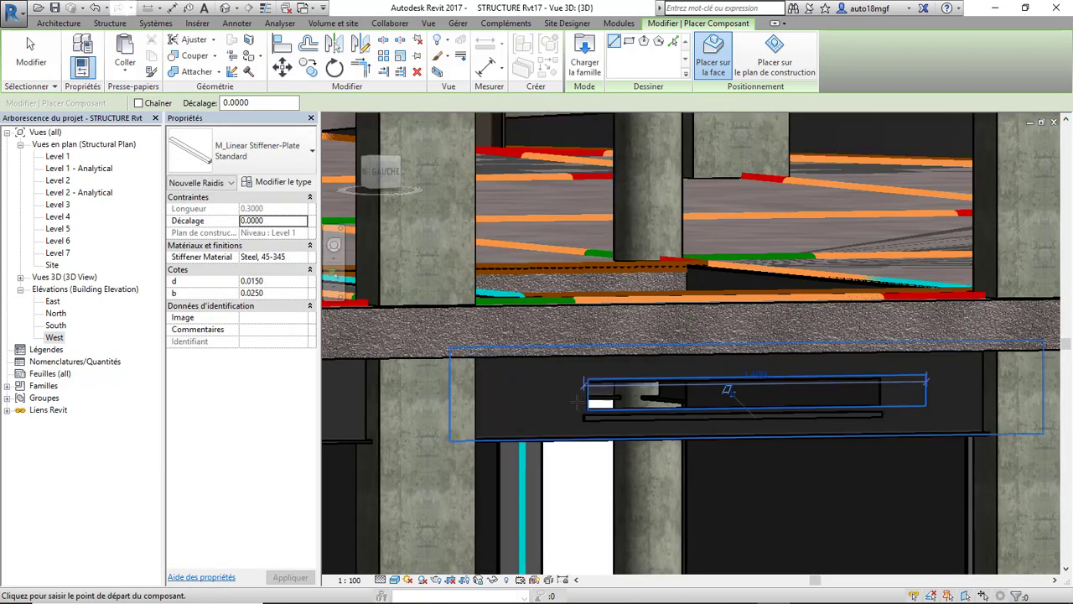
pyautogui.scroll(2, 584, 381)
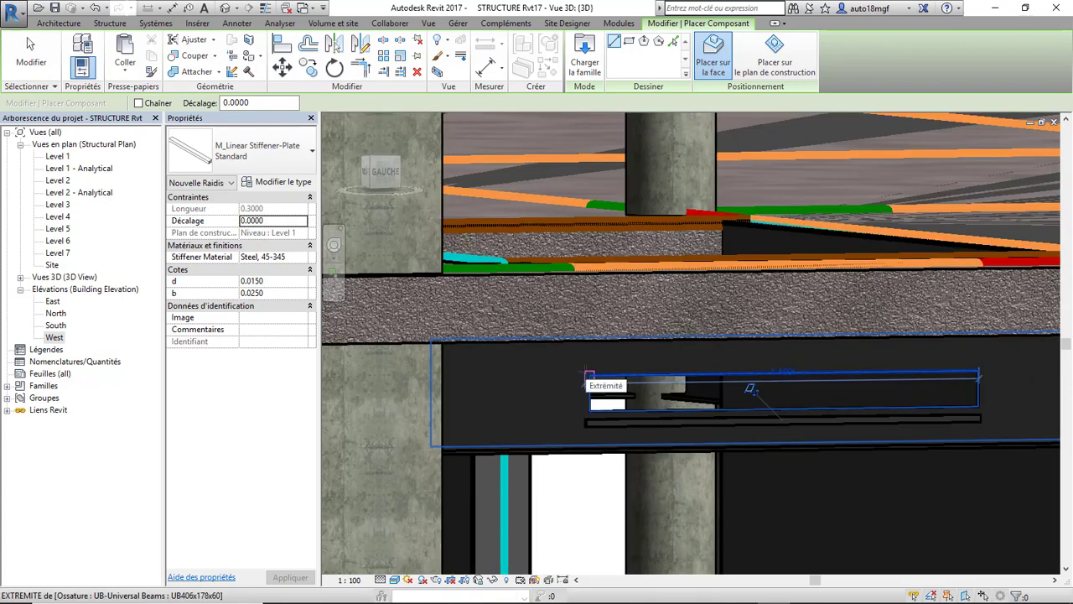
pyautogui.click(589, 374)
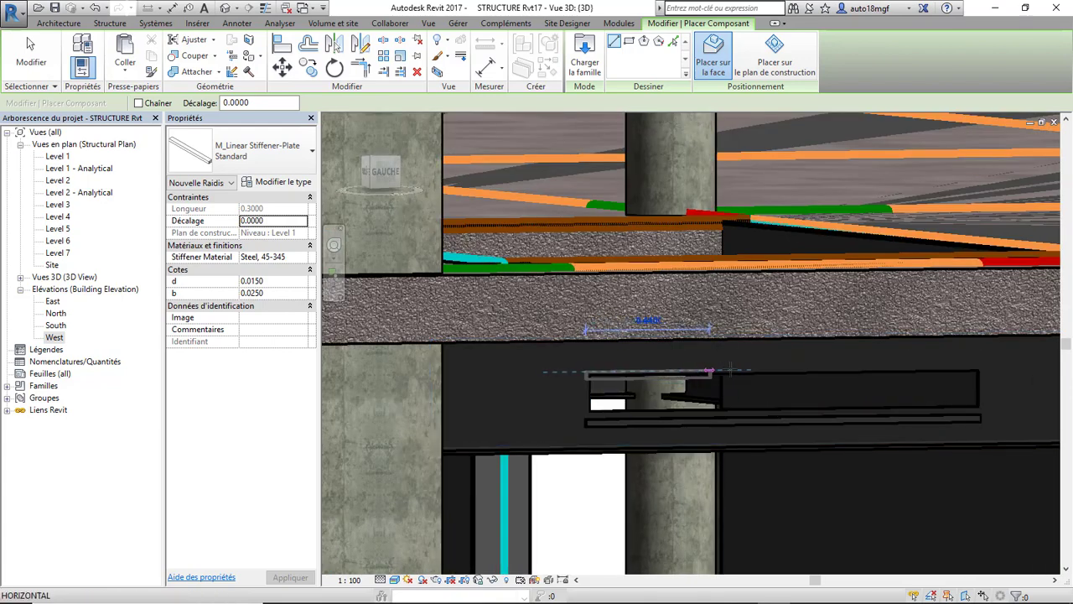
pyautogui.click(759, 370)
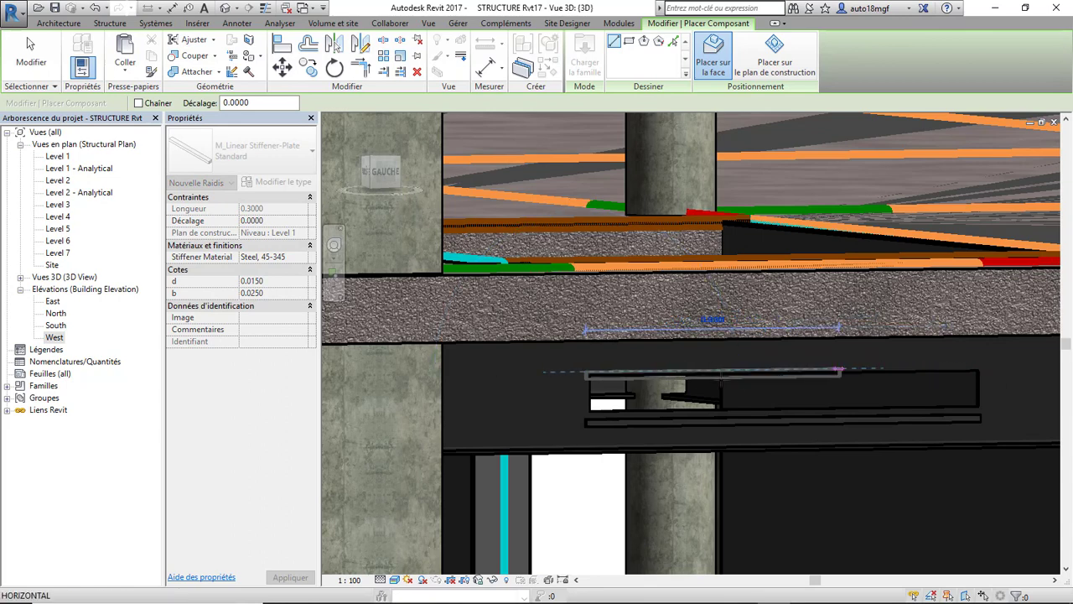
pyautogui.press('Escape')
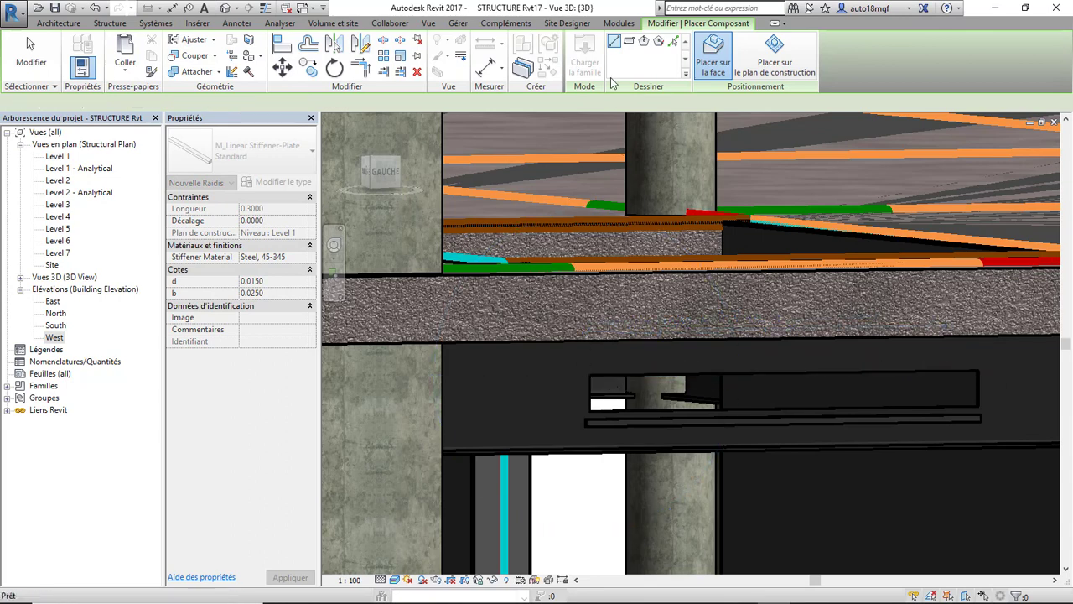
# - Place a second M_Linear Stiffener-Plate about 1.4 m long just above the opening's upper edge and finish placing components
pyautogui.click(582, 369)
pyautogui.click(583, 367)
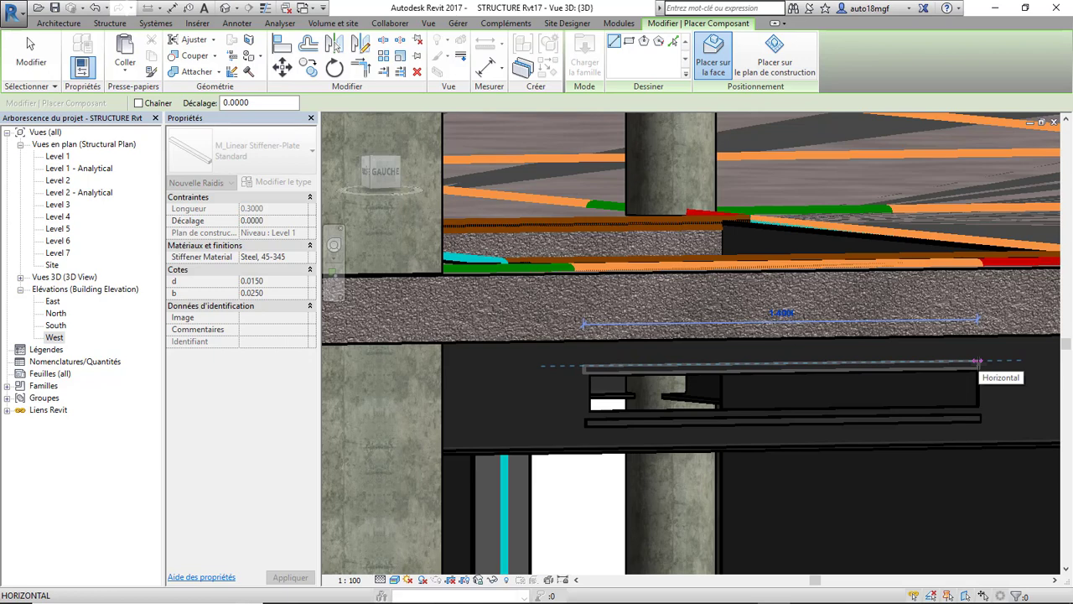
pyautogui.click(984, 361)
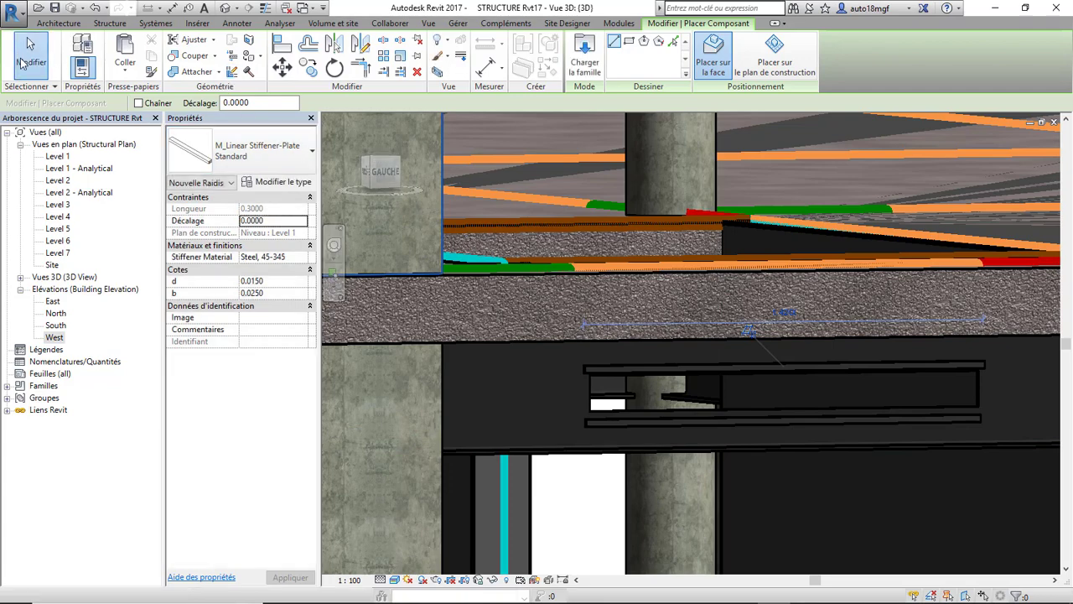
pyautogui.click(30, 42)
# - Examine the beam opening and its two stiffener plates in 3D from the left and rear sides
pyautogui.scroll(-2, 601, 370)
pyautogui.moveTo(644, 396)
pyautogui.keyDown('shift'); pyautogui.mouseDown(button='middle')
pyautogui.moveTo(677, 419)
pyautogui.moveTo(707, 407)
pyautogui.moveTo(644, 409)
pyautogui.mouseUp(button='middle'); pyautogui.keyUp('shift')
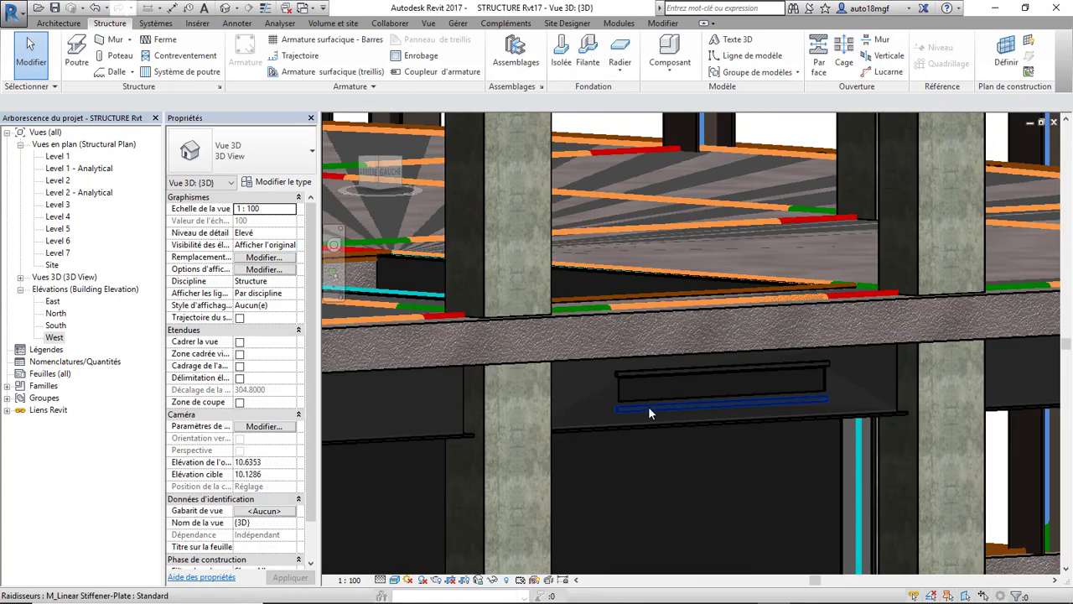
pyautogui.keyDown('shift'); pyautogui.moveTo(552, 457); pyautogui.dragTo(668, 456, button='middle'); pyautogui.keyUp('shift')
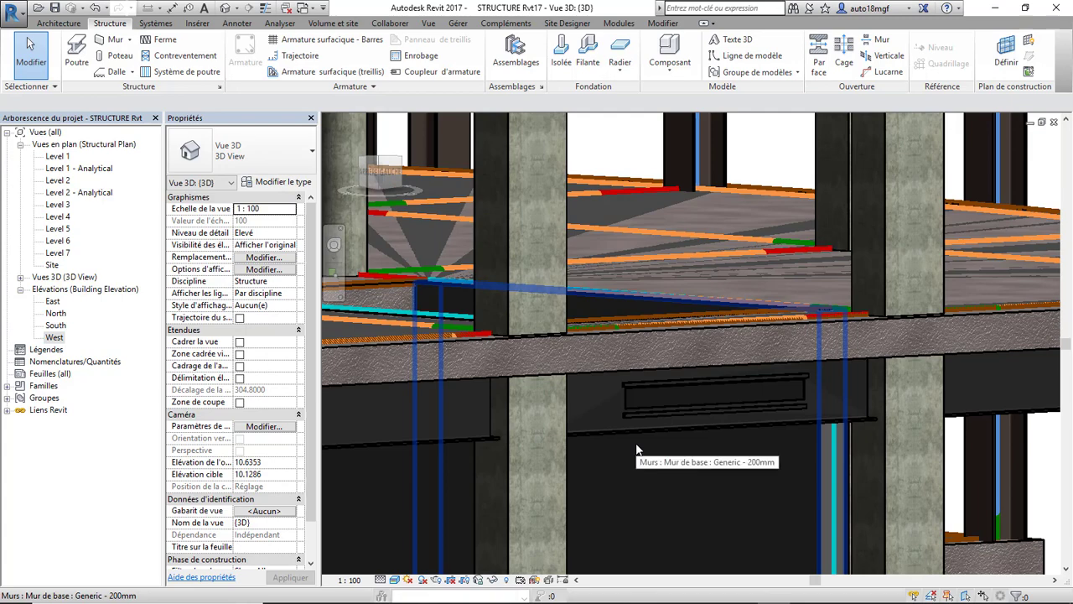
pyautogui.moveTo(661, 405)
pyautogui.keyDown('shift'); pyautogui.mouseDown(button='middle')
pyautogui.moveTo(646, 416)
pyautogui.moveTo(695, 407)
pyautogui.moveTo(669, 382)
pyautogui.moveTo(661, 391)
pyautogui.mouseUp(button='middle'); pyautogui.keyUp('shift')
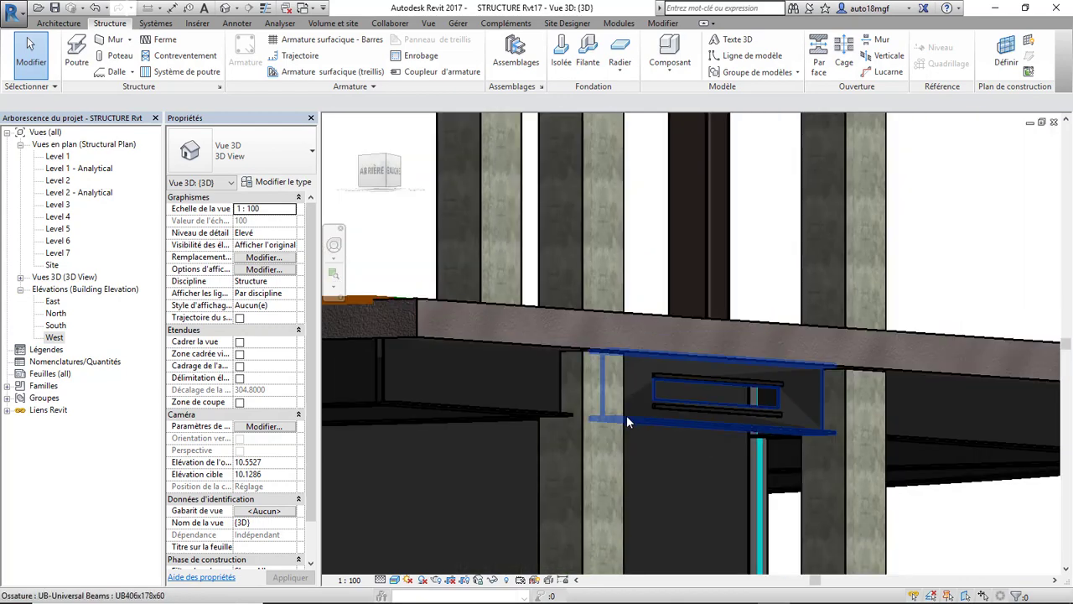
pyautogui.scroll(-8, 689, 413)
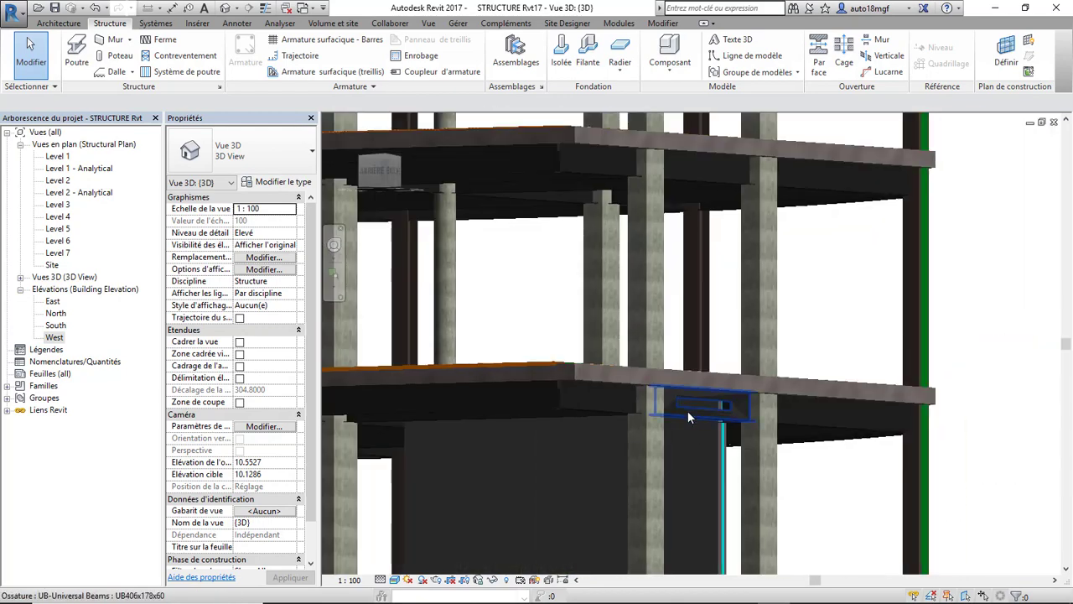
pyautogui.scroll(-2, 807, 421)
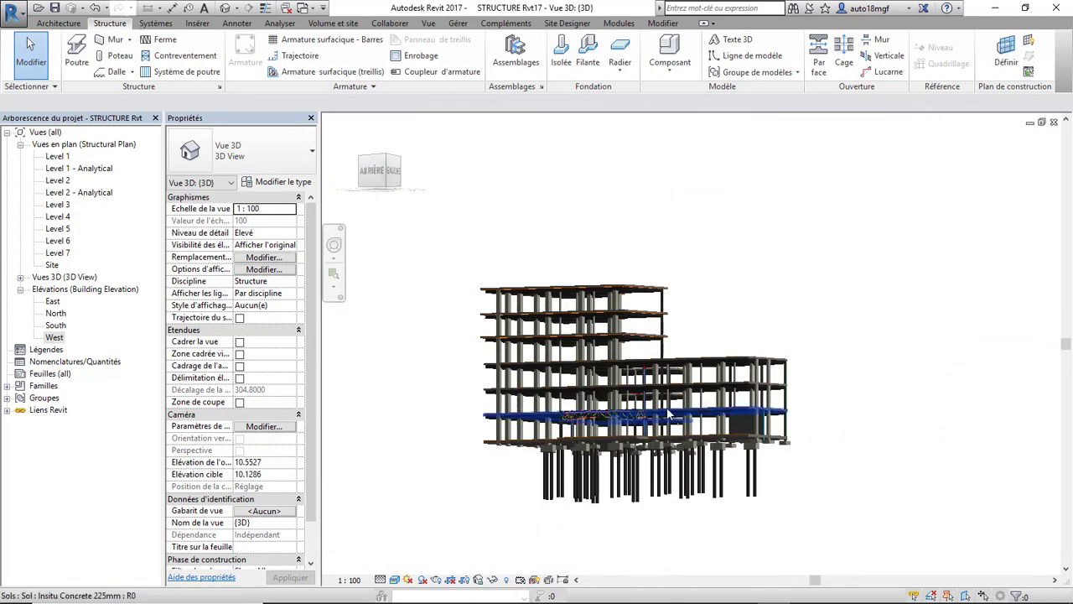
# - Examine the truss bay and the whole structure in 3D from the rear and left, from low and raised angles
pyautogui.scroll(4, 596, 416)
pyautogui.scroll(2, 567, 417)
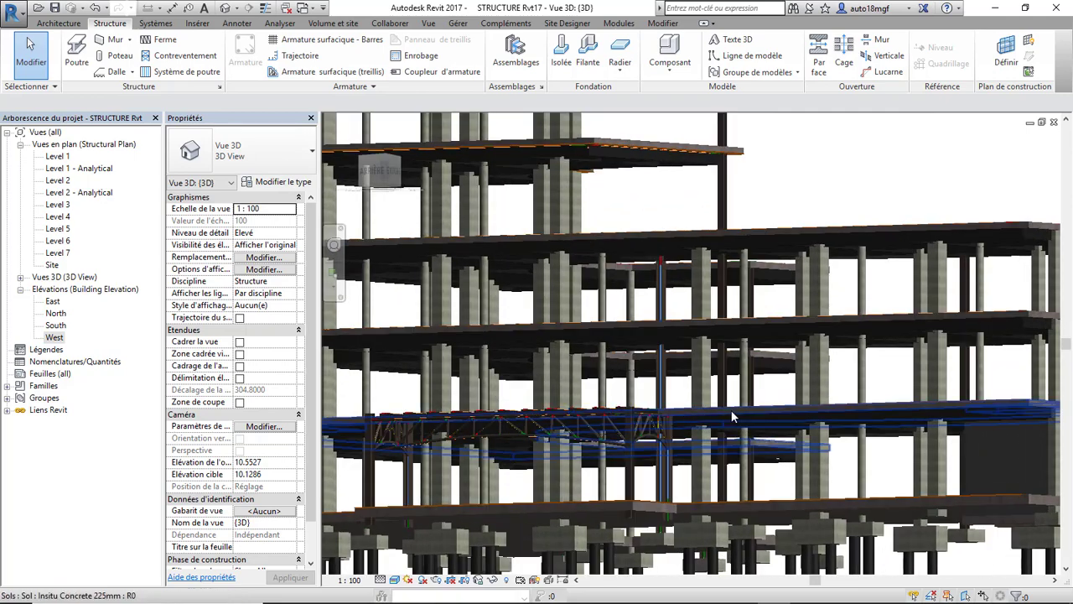
pyautogui.scroll(-4, 586, 394)
pyautogui.keyDown('shift'); pyautogui.moveTo(592, 390); pyautogui.dragTo(608, 403, button='middle'); pyautogui.keyUp('shift')
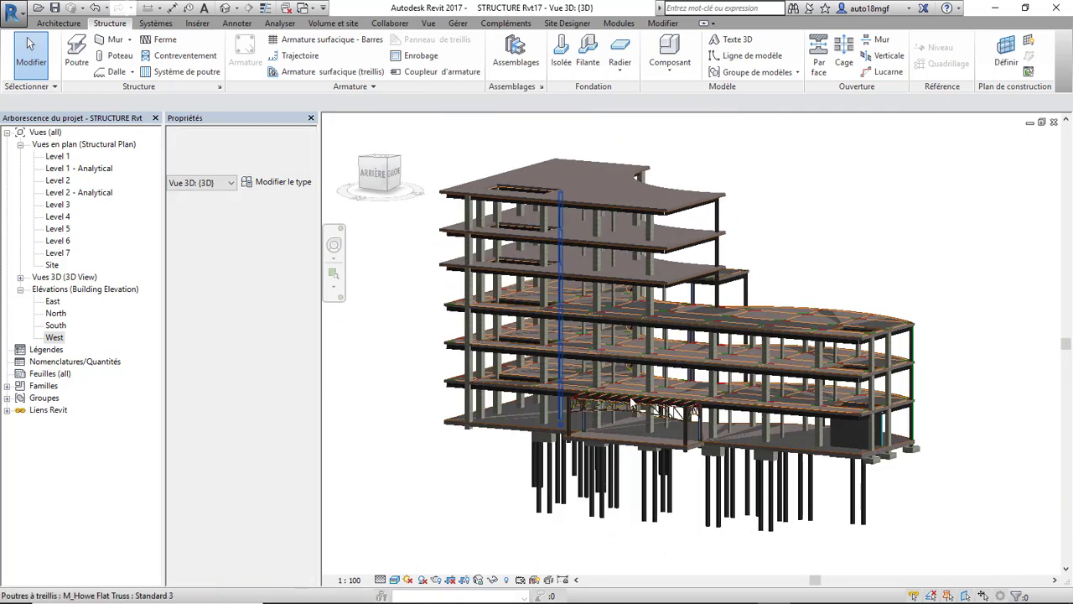
pyautogui.scroll(5, 637, 415)
pyautogui.scroll(-5, 655, 426)
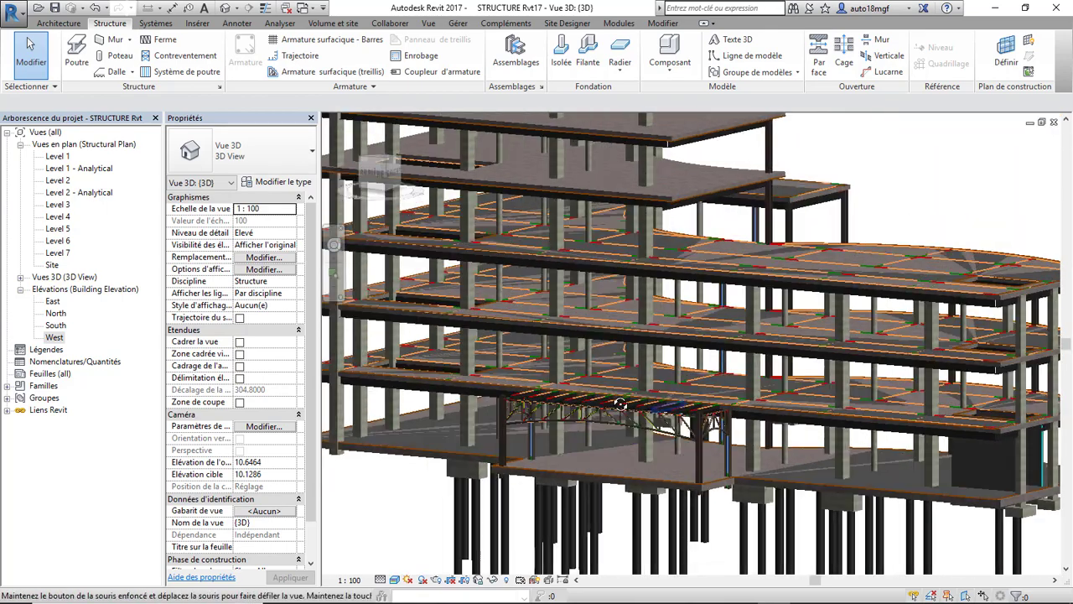
pyautogui.keyDown('shift'); pyautogui.moveTo(637, 420); pyautogui.dragTo(586, 403, button='middle'); pyautogui.keyUp('shift')
pyautogui.scroll(-4, 586, 403)
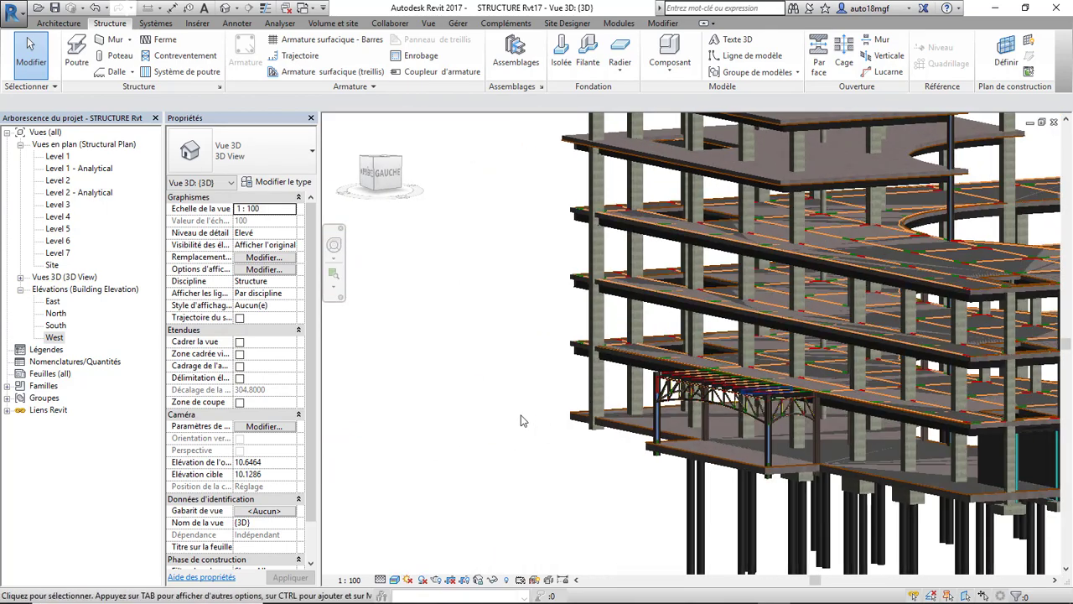
pyautogui.scroll(5, 595, 411)
pyautogui.scroll(-4, 574, 414)
pyautogui.moveTo(575, 412)
pyautogui.keyDown('shift'); pyautogui.mouseDown(button='middle')
pyautogui.moveTo(601, 386)
pyautogui.moveTo(596, 362)
pyautogui.moveTo(569, 348)
pyautogui.moveTo(545, 410)
pyautogui.moveTo(582, 445)
pyautogui.moveTo(633, 437)
pyautogui.moveTo(574, 409)
pyautogui.moveTo(566, 391)
pyautogui.moveTo(555, 411)
pyautogui.mouseUp(button='middle'); pyautogui.keyUp('shift')
pyautogui.scroll(-2, 545, 410)
pyautogui.scroll(3, 570, 405)
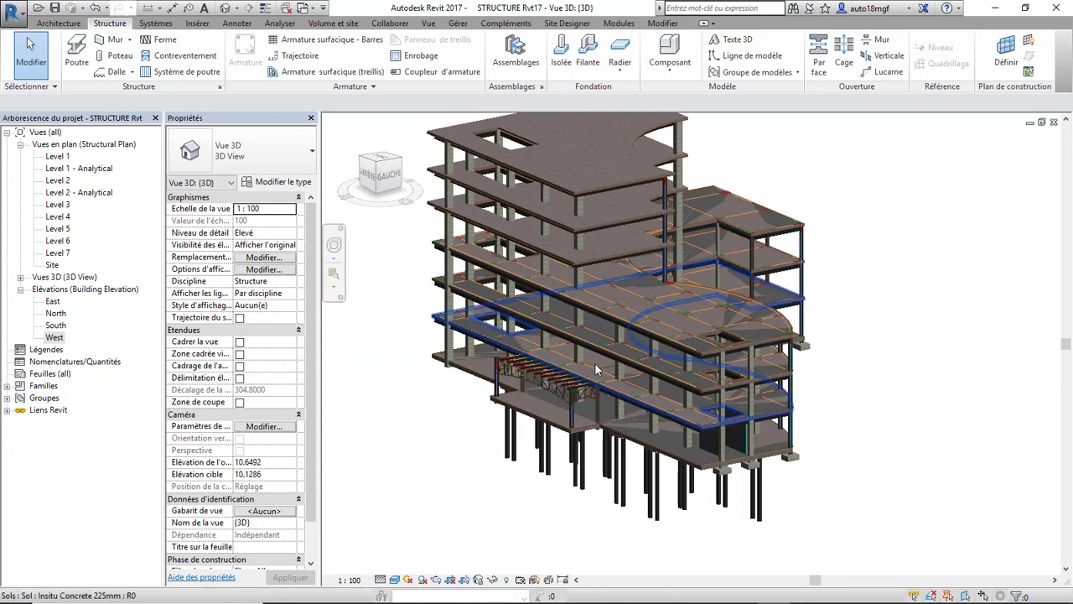
pyautogui.scroll(2, 611, 331)
pyautogui.scroll(-4, 622, 355)
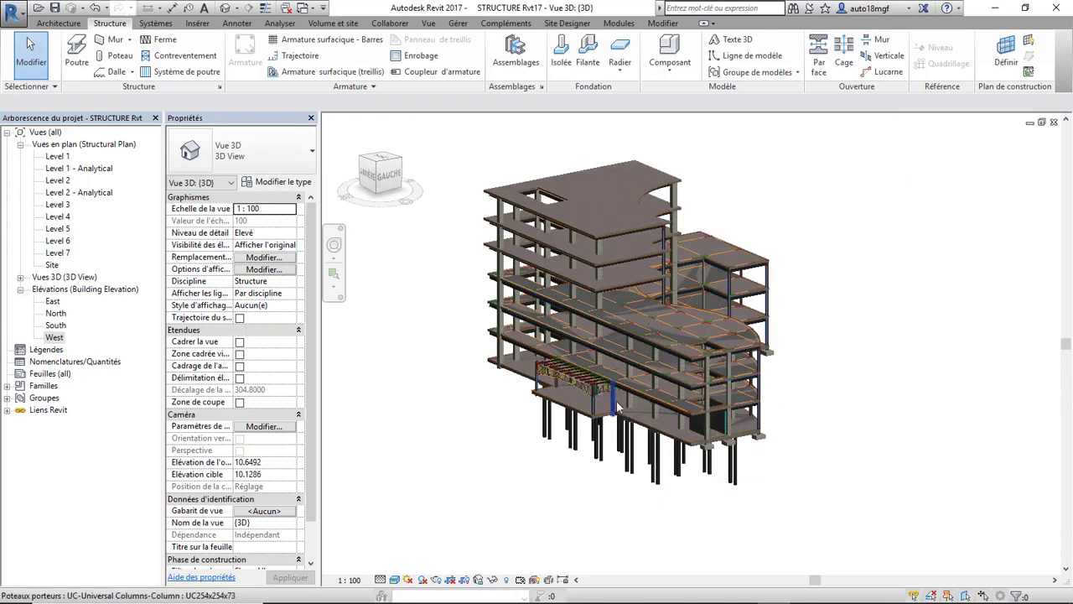
pyautogui.scroll(5, 627, 387)
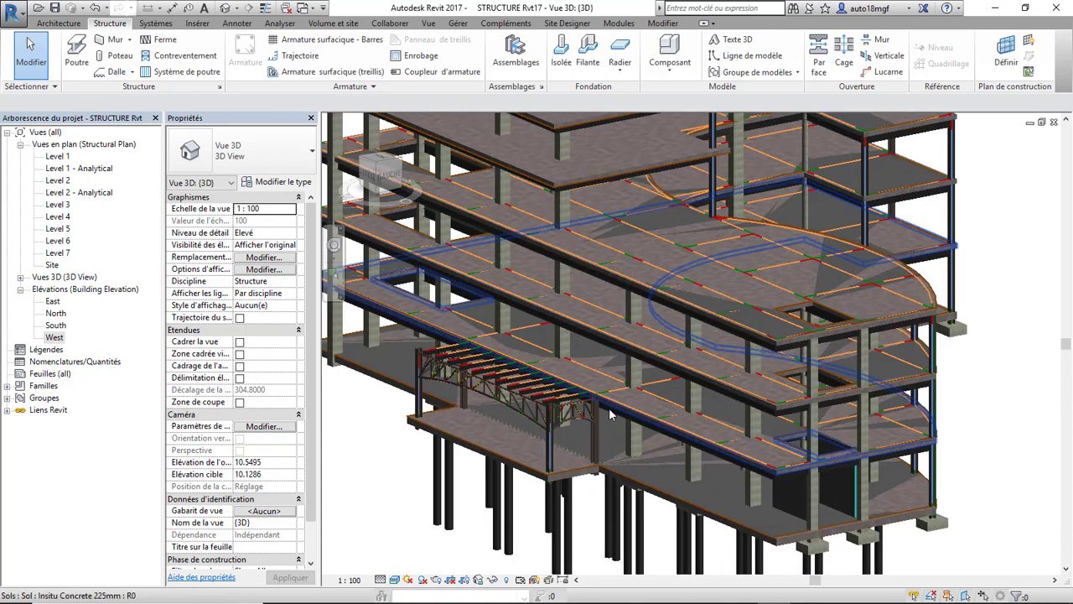
pyautogui.scroll(-4, 613, 416)
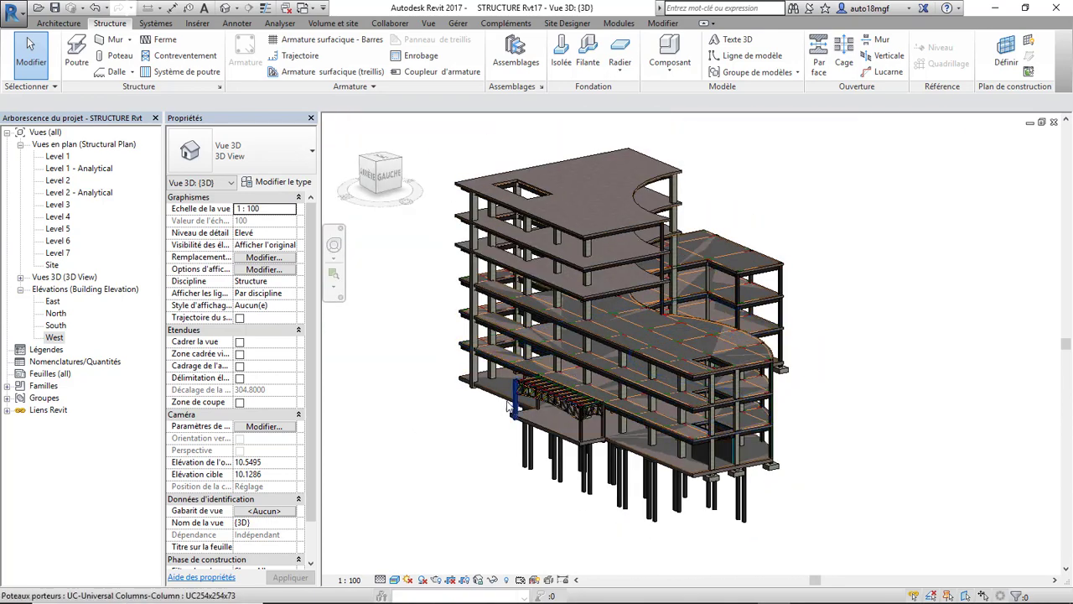
# - Set the 3D view's visual style to Image filaire (wireframe) and examine the arched-truss bay and surrounding framing
pyautogui.click(395, 579)
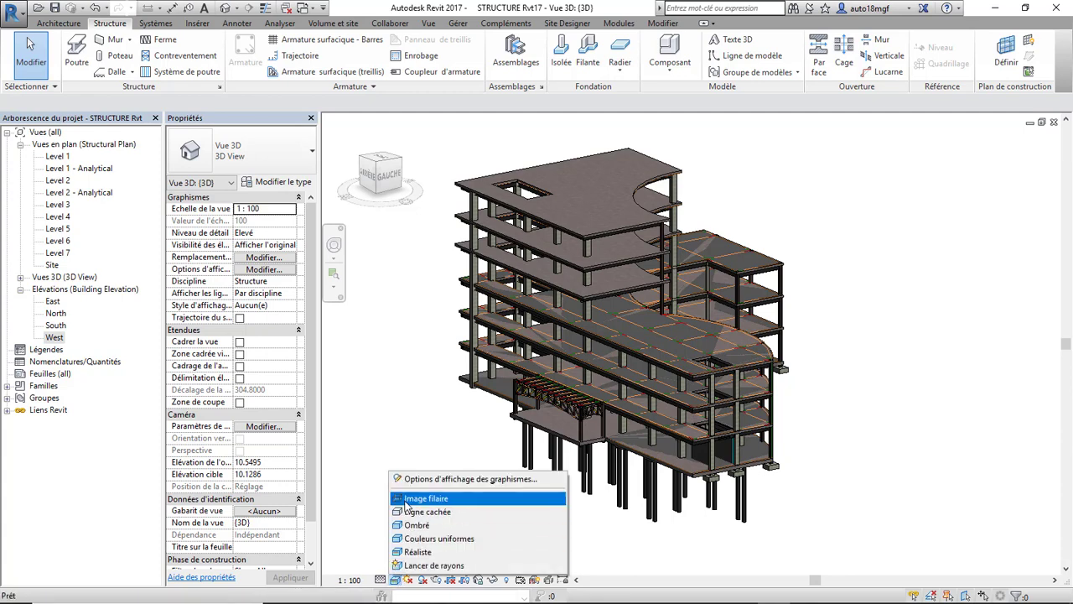
pyautogui.click(407, 499)
pyautogui.scroll(5, 473, 394)
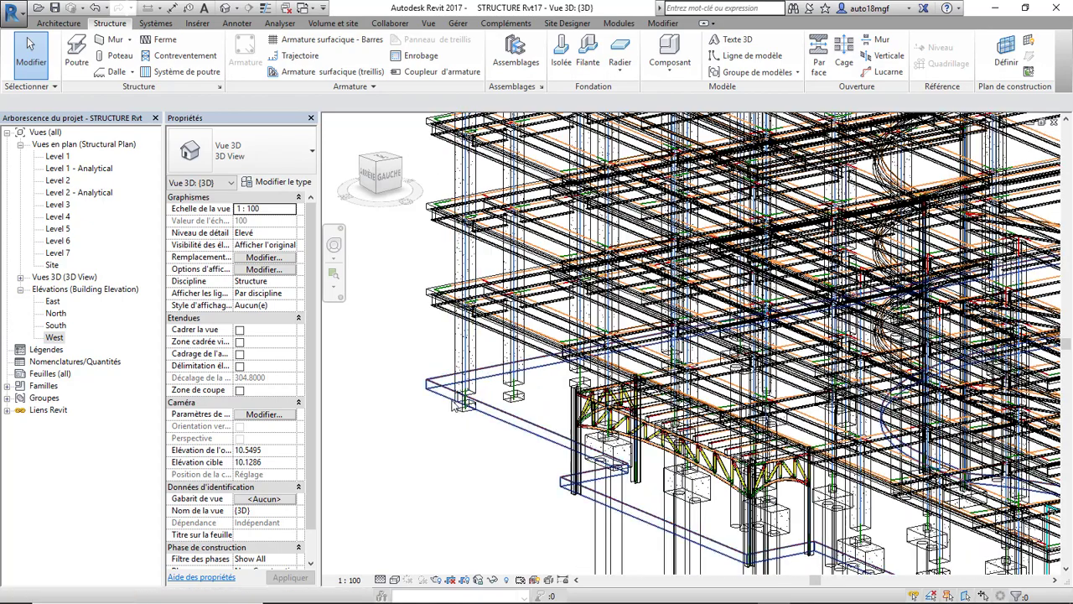
pyautogui.scroll(2, 503, 385)
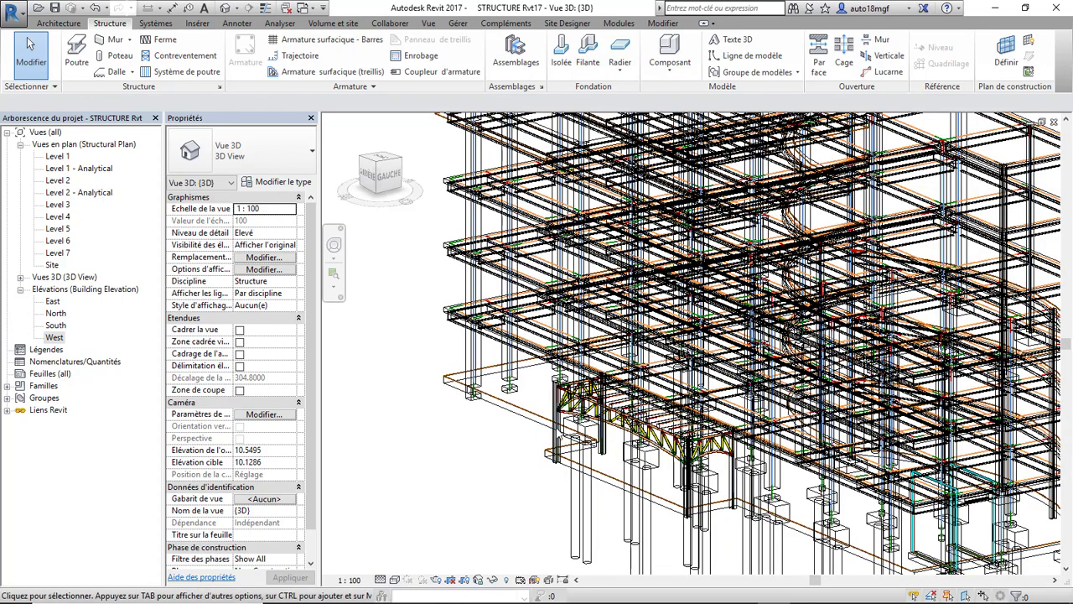
pyautogui.scroll(1, 605, 432)
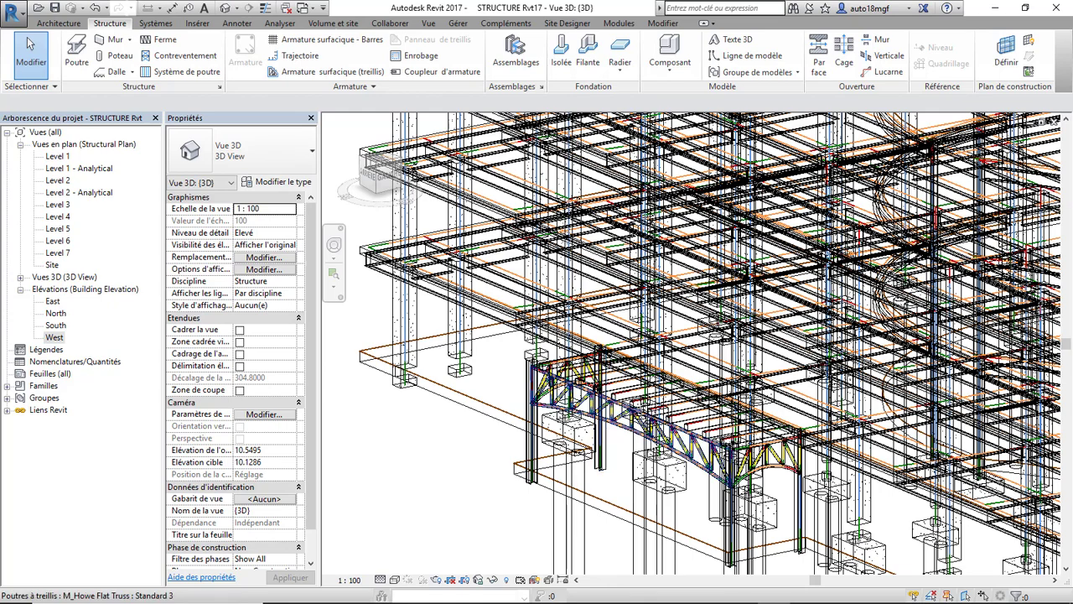
pyautogui.scroll(2, 647, 437)
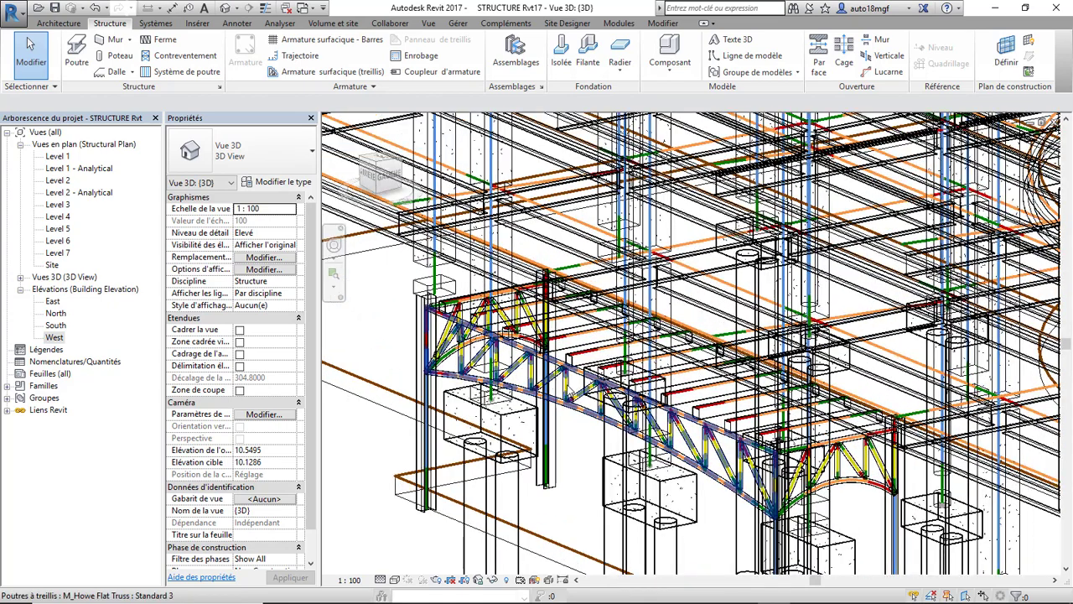
pyautogui.scroll(-5, 570, 385)
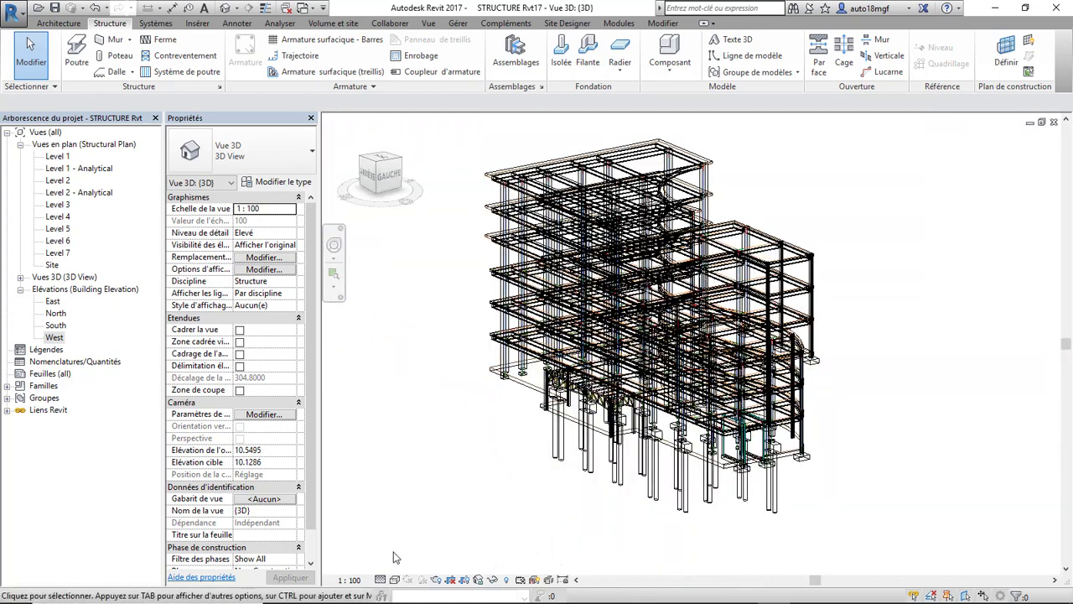
# - Set the 3D view's visual style to Ligne cachée (hidden line) and view the structure from its left side
pyautogui.click(428, 511)
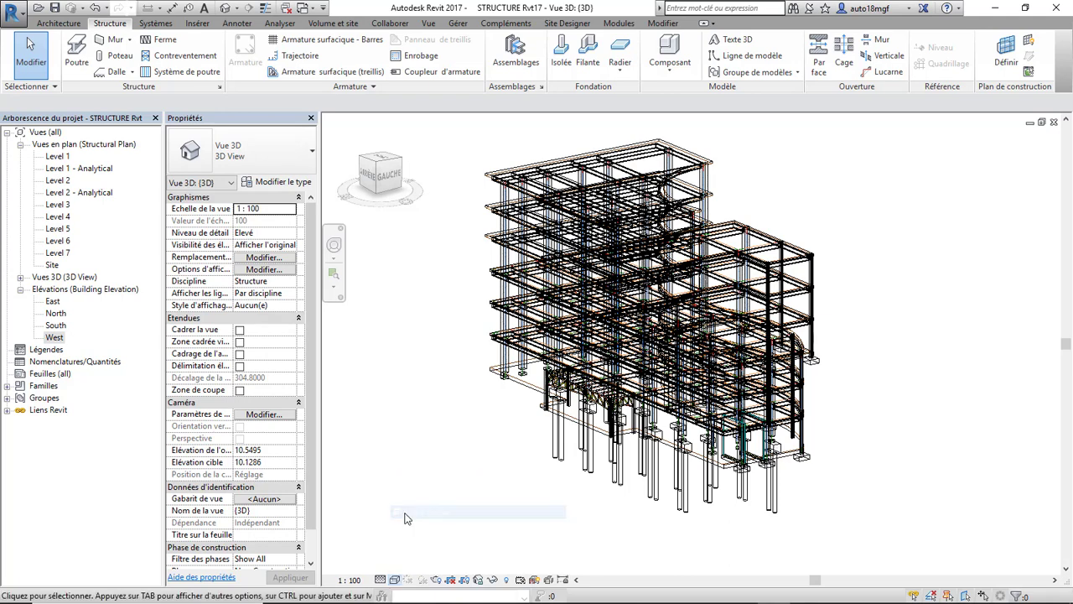
pyautogui.keyDown('shift'); pyautogui.moveTo(455, 483); pyautogui.dragTo(302, 344, button='middle'); pyautogui.keyUp('shift')
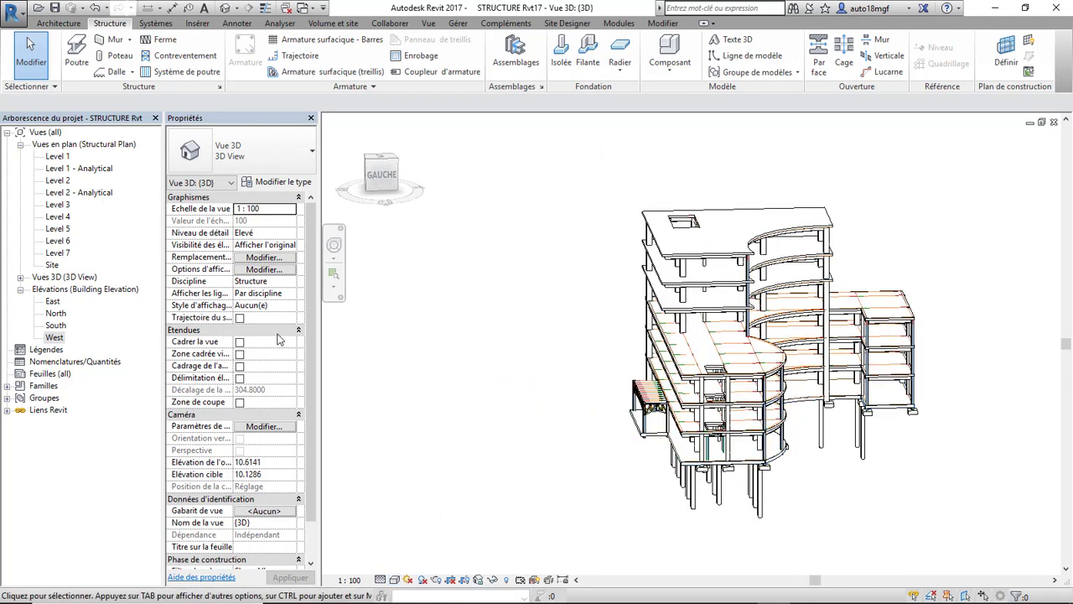
# - Open the Analytical Model 3D view and examine the analytical structure from the rear and the rear-left
pyautogui.click(20, 289)
pyautogui.click(20, 277)
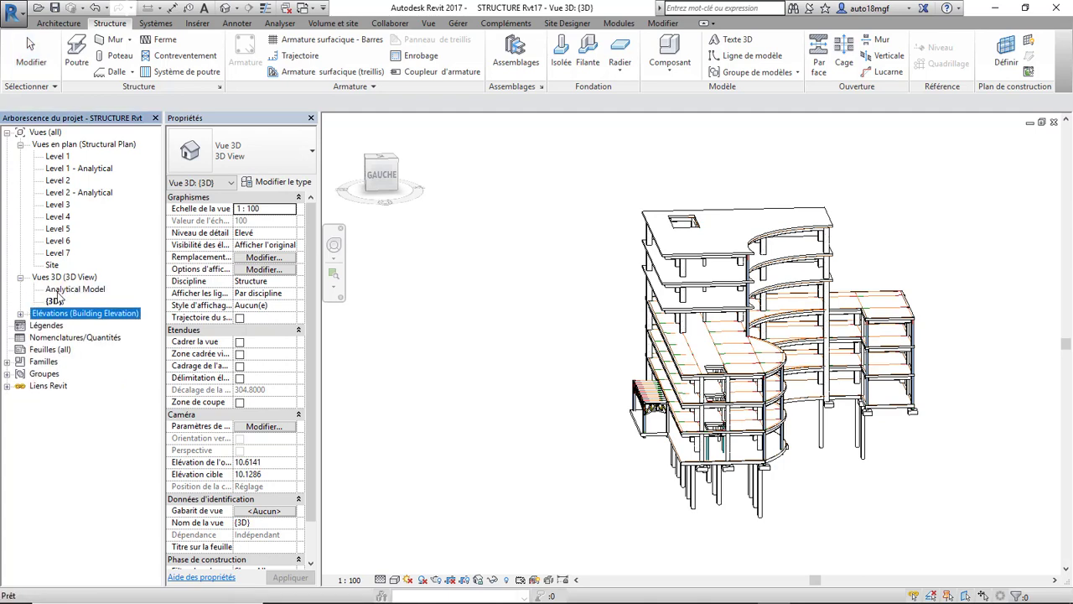
pyautogui.doubleClick(59, 290)
pyautogui.keyDown('shift'); pyautogui.moveTo(425, 396); pyautogui.dragTo(637, 369, button='middle'); pyautogui.keyUp('shift')
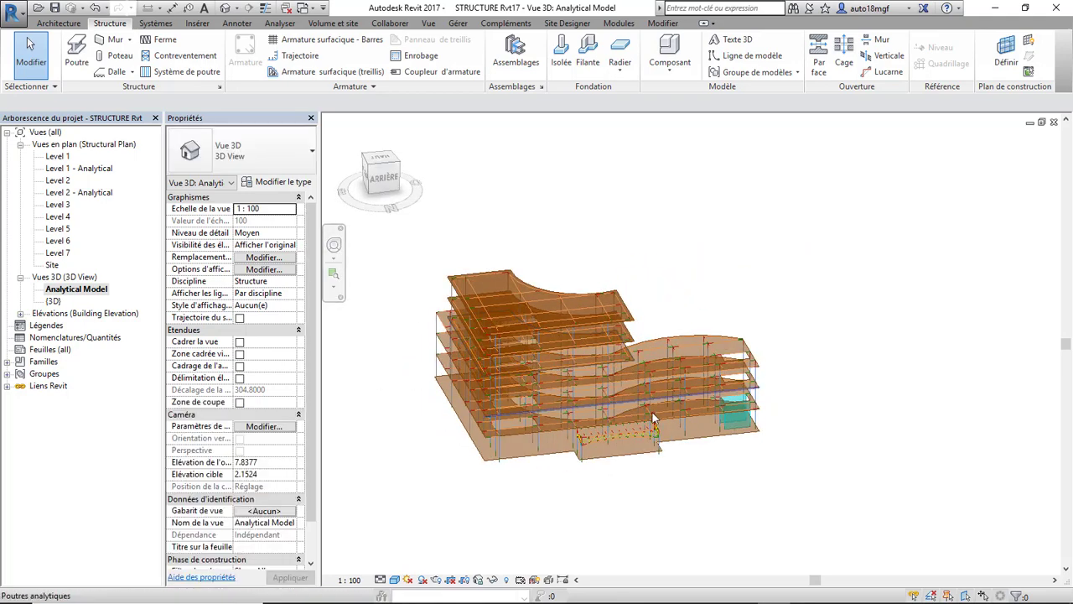
pyautogui.keyDown('shift'); pyautogui.moveTo(706, 419); pyautogui.dragTo(544, 416, button='middle'); pyautogui.keyUp('shift')
pyautogui.scroll(-3, 719, 447)
pyautogui.scroll(4, 653, 413)
pyautogui.scroll(-2, 621, 419)
pyautogui.moveTo(616, 423); pyautogui.dragTo(639, 443, button='middle')
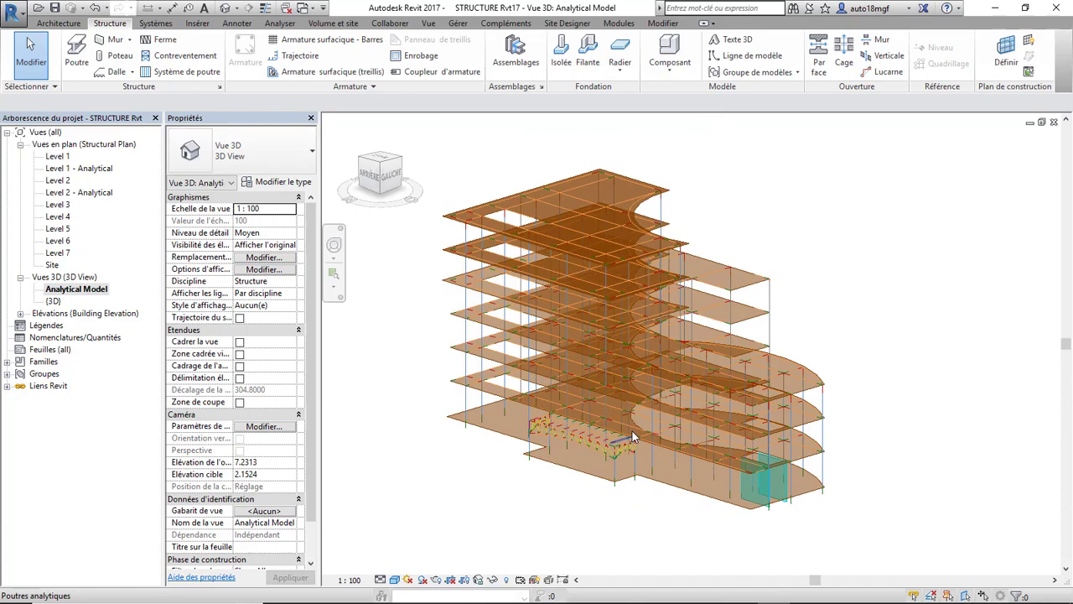